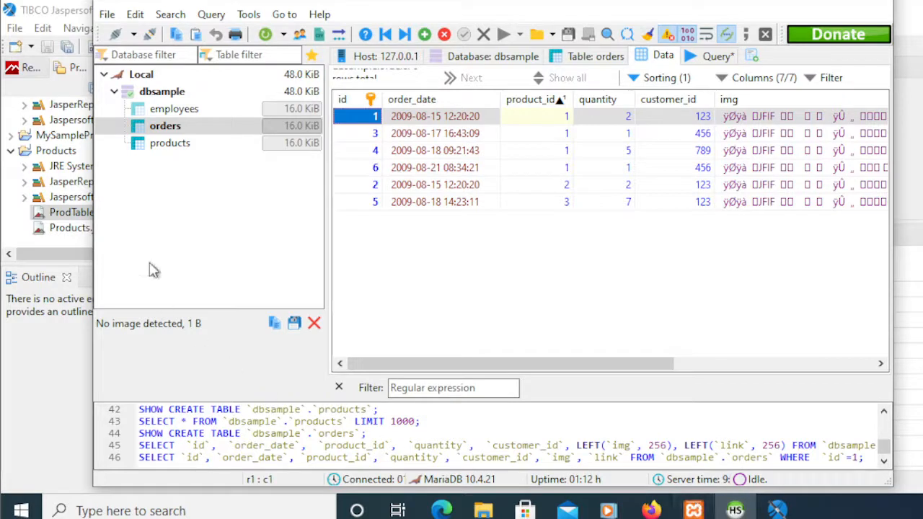
# View the data of the products table and the orders table in the dbsample database.
pyautogui.click(174, 150)
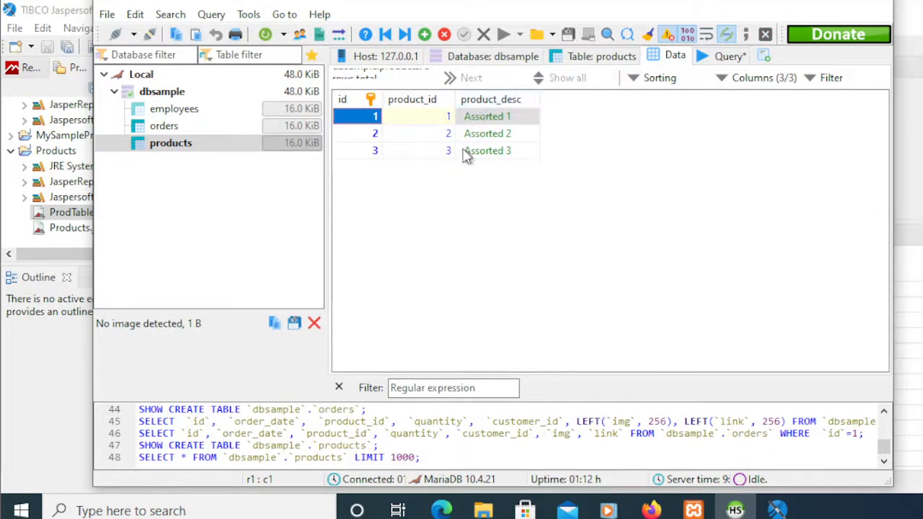
pyautogui.click(172, 129)
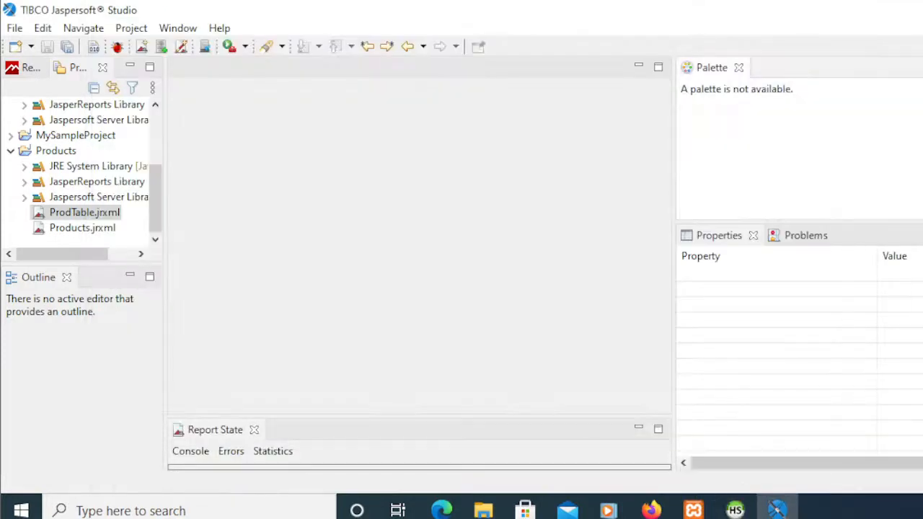
# Switch to Jaspersoft Studio and start a new Jasper Report from the Blank A4 template.
pyautogui.click(18, 29)
pyautogui.moveTo(41, 46)
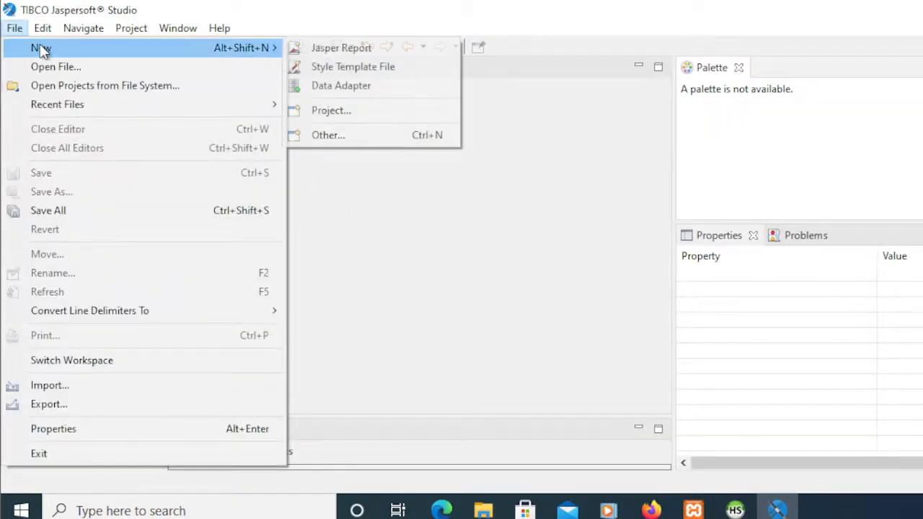
pyautogui.click(361, 50)
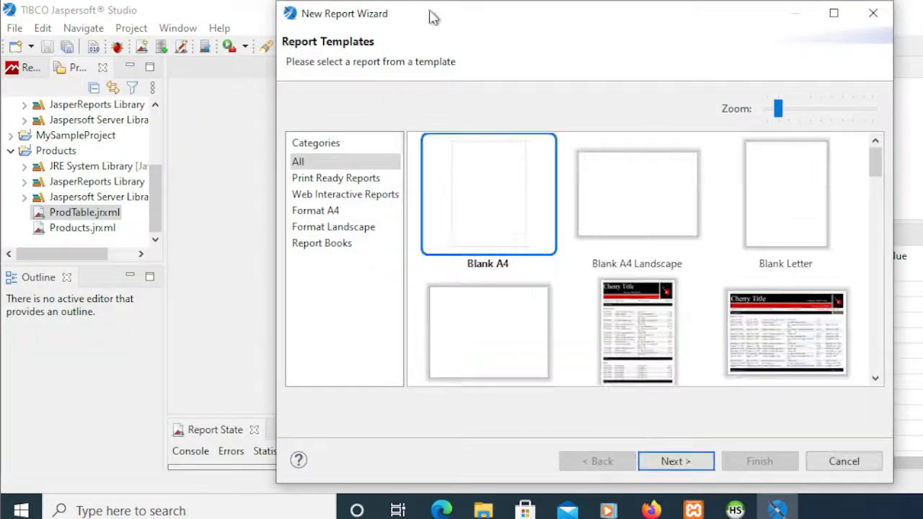
pyautogui.moveTo(457, 16); pyautogui.dragTo(338, 36)
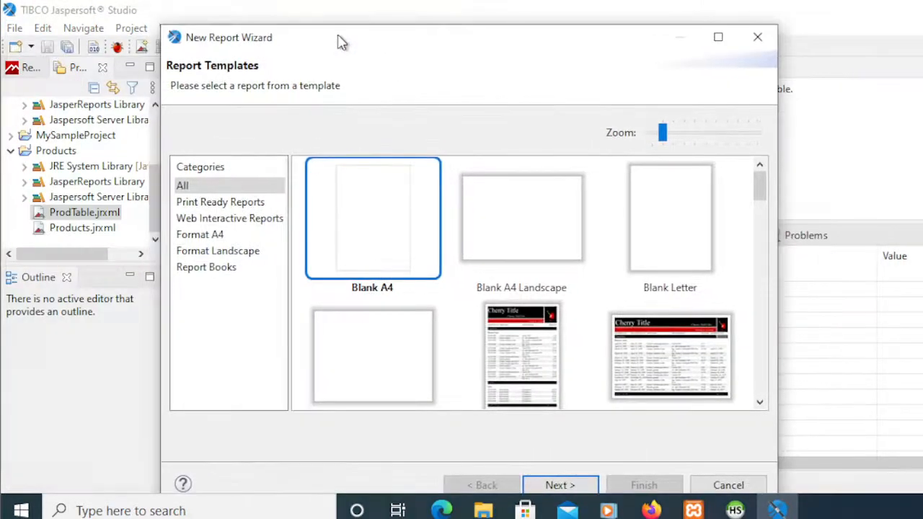
pyautogui.click(559, 486)
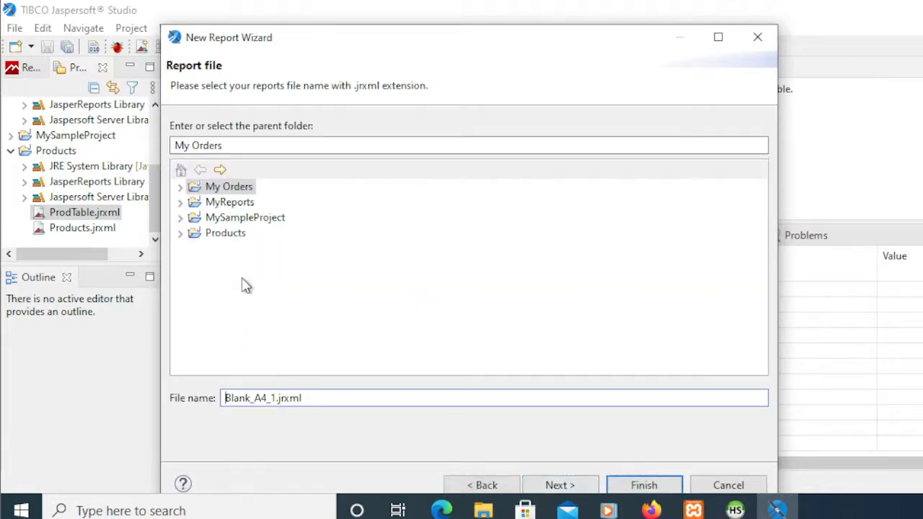
# Set the Products project as the report's parent folder and name the file Main.jrxml.
pyautogui.click(222, 237)
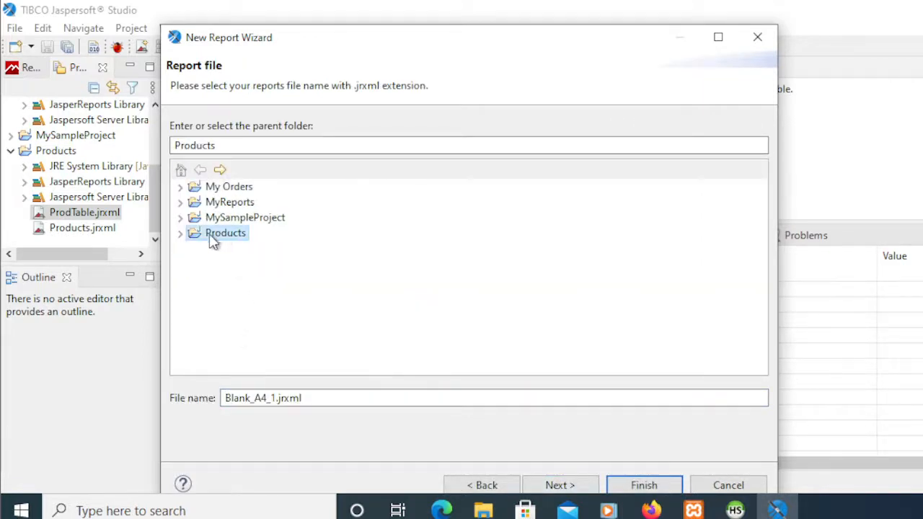
pyautogui.click(276, 398)
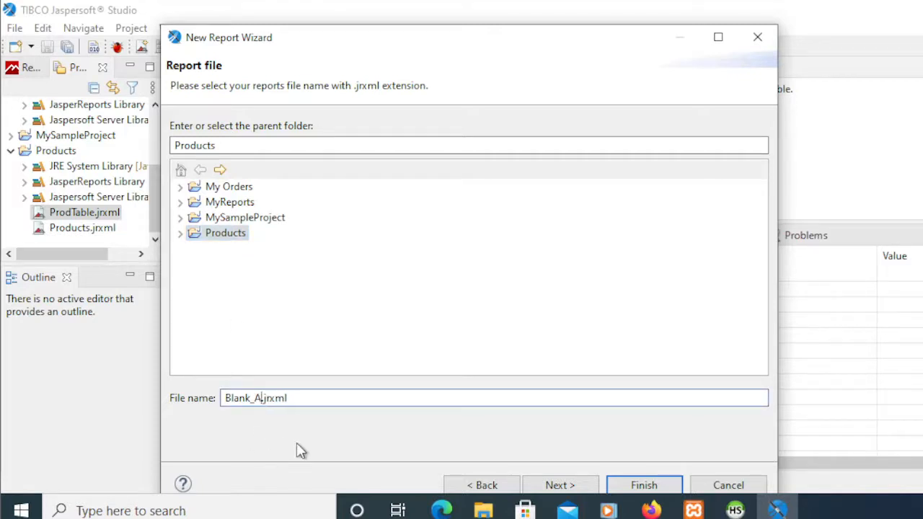
pyautogui.press('BackSpace')
pyautogui.press('BackSpace')
pyautogui.write('Mai')
pyautogui.click(559, 485)
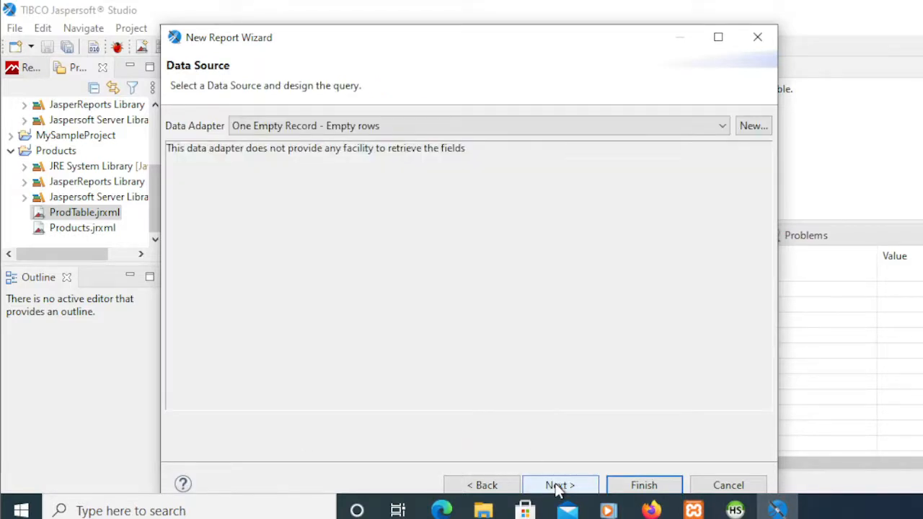
# Choose the Sample DB - Database JDBC Connection data adapter and add dbsample's products table to the query diagram.
pyautogui.click(317, 131)
pyautogui.click(322, 156)
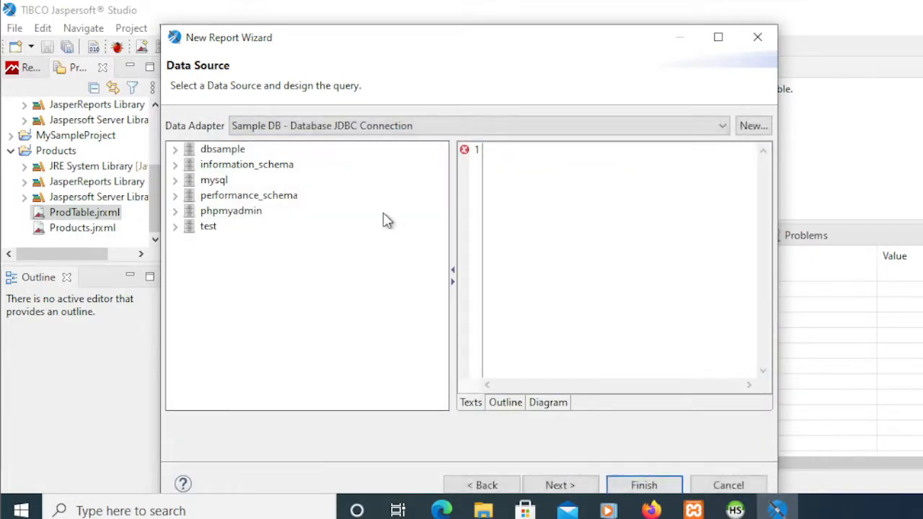
pyautogui.click(174, 150)
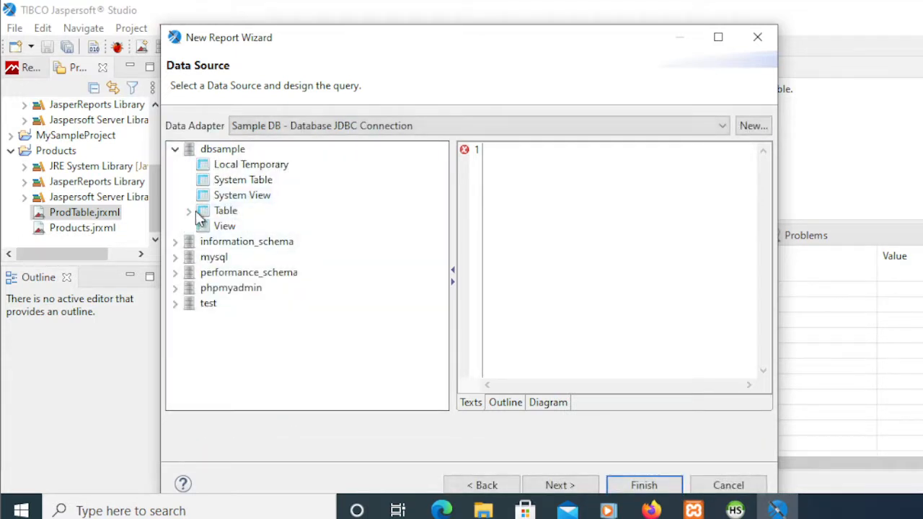
pyautogui.click(192, 211)
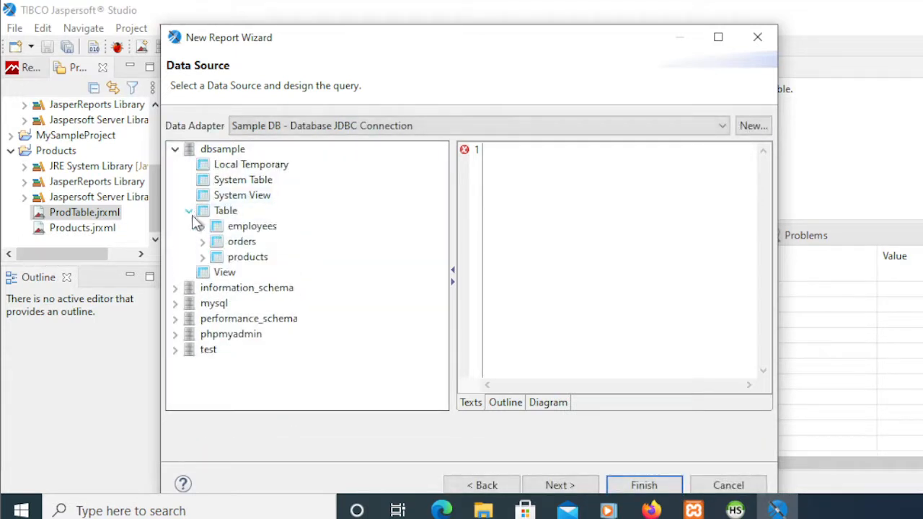
pyautogui.click(246, 260)
pyautogui.click(550, 404)
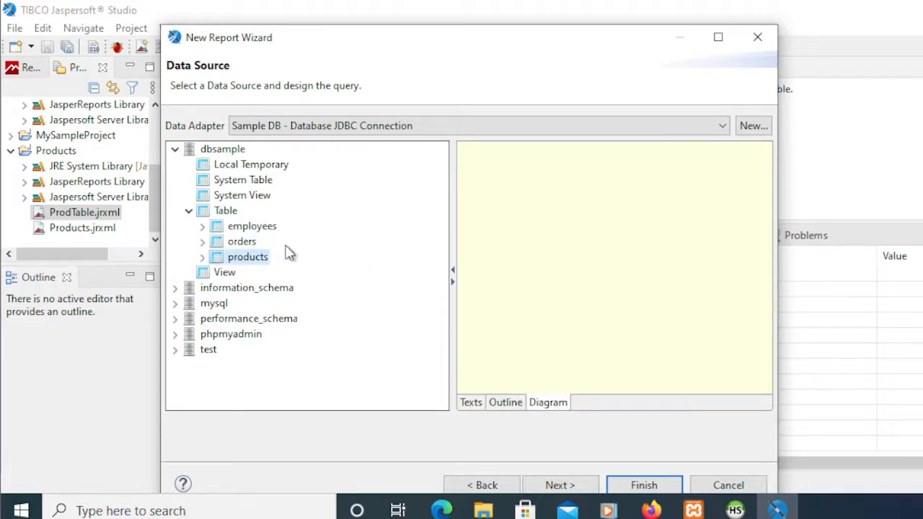
pyautogui.moveTo(264, 257); pyautogui.dragTo(502, 238)
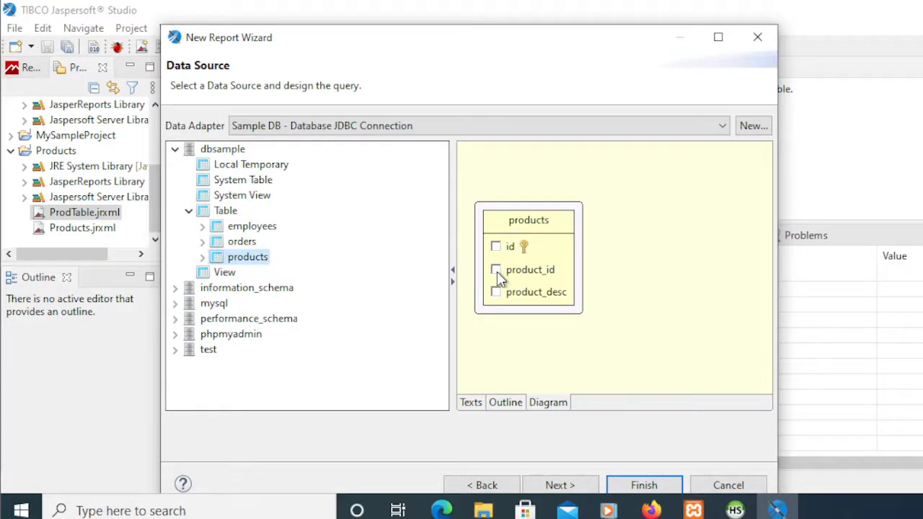
# Include product_id and product_desc in the query, add both as report fields, and create the report without grouping.
pyautogui.click(496, 271)
pyautogui.click(496, 293)
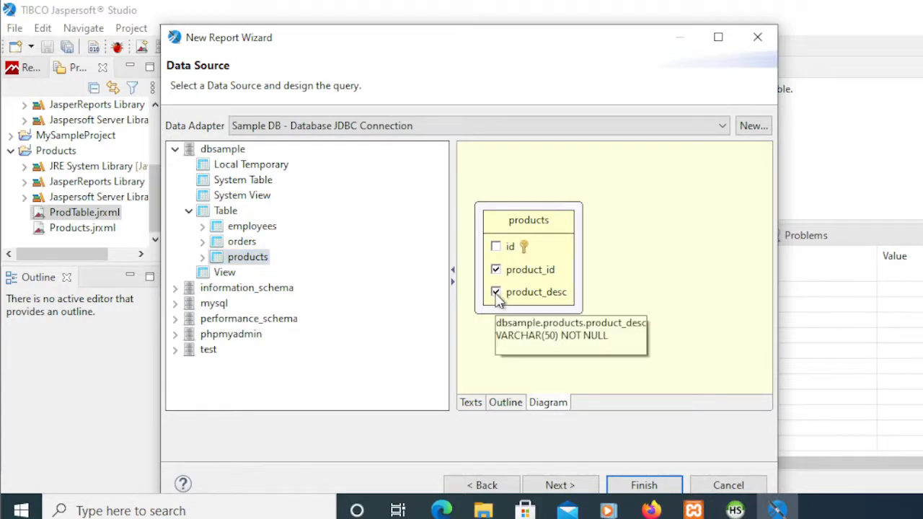
pyautogui.click(571, 484)
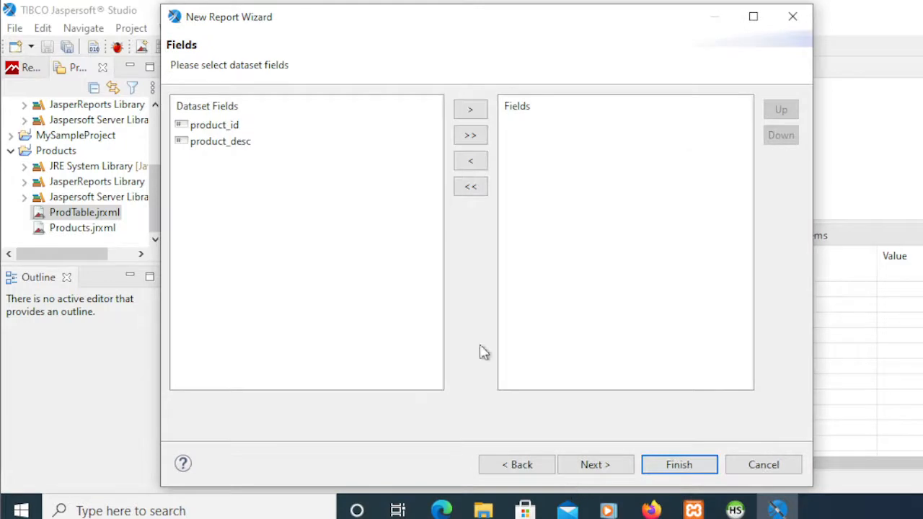
pyautogui.click(470, 135)
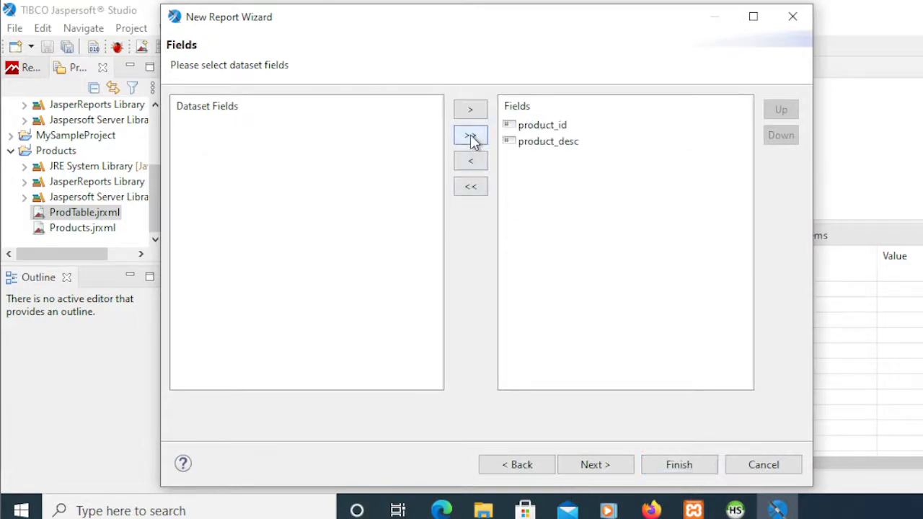
pyautogui.click(595, 466)
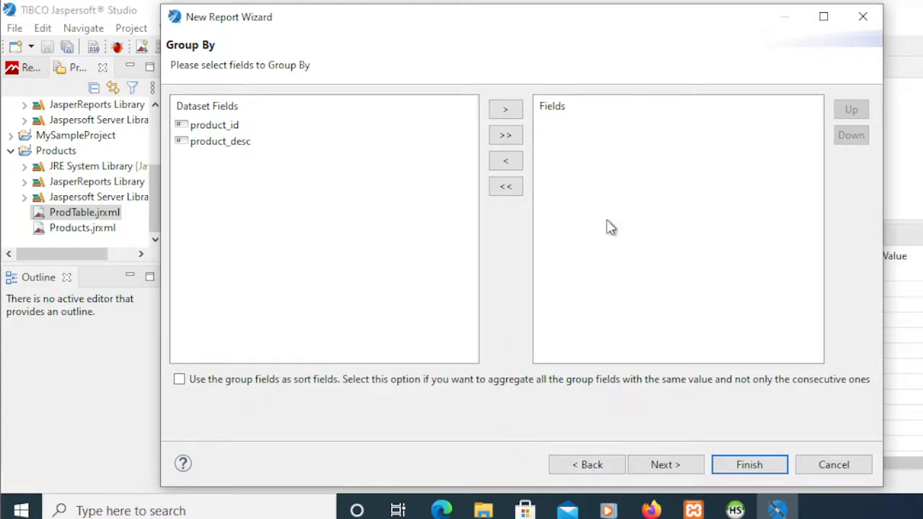
pyautogui.click(663, 463)
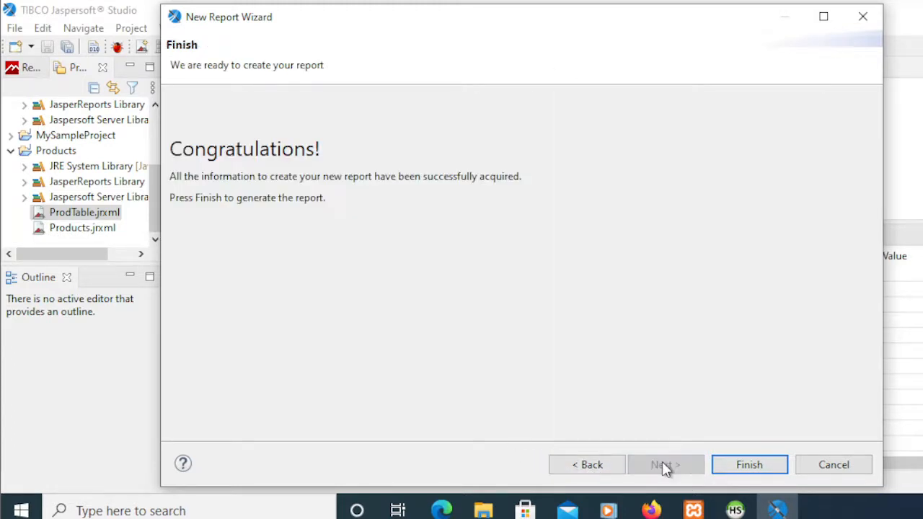
pyautogui.click(776, 470)
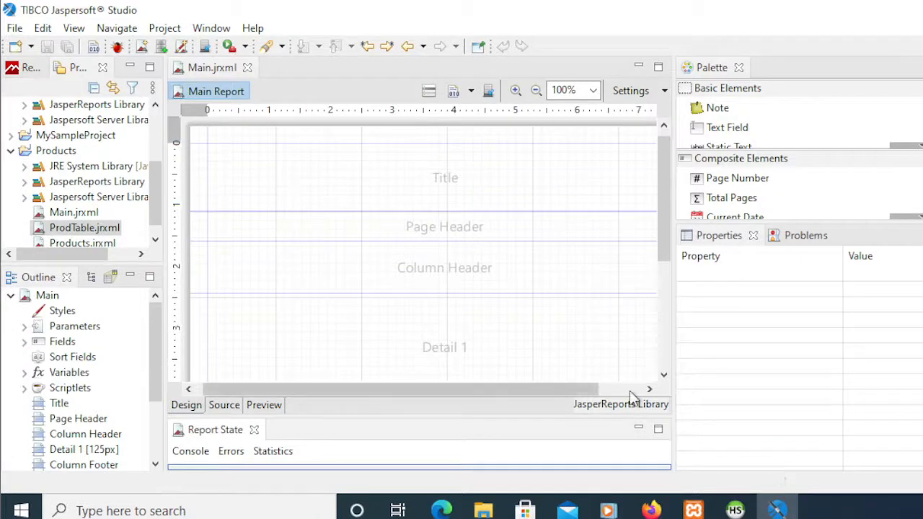
# Delete the Title, Column Footer, Page Footer and Summary bands from the Main report.
pyautogui.rightClick(299, 177)
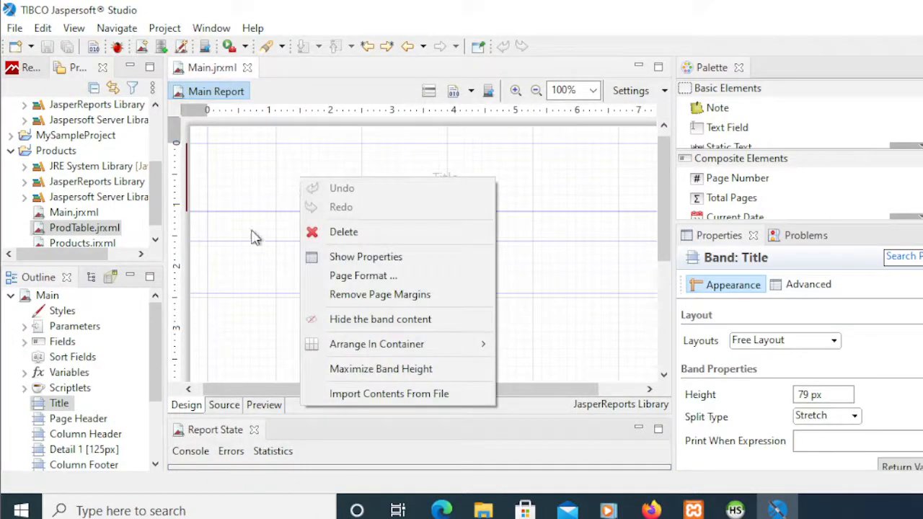
pyautogui.click(313, 236)
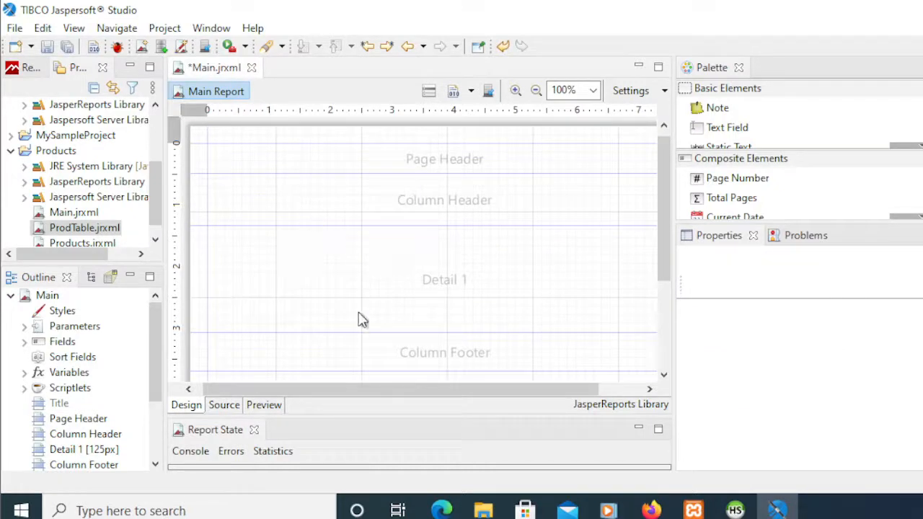
pyautogui.rightClick(359, 356)
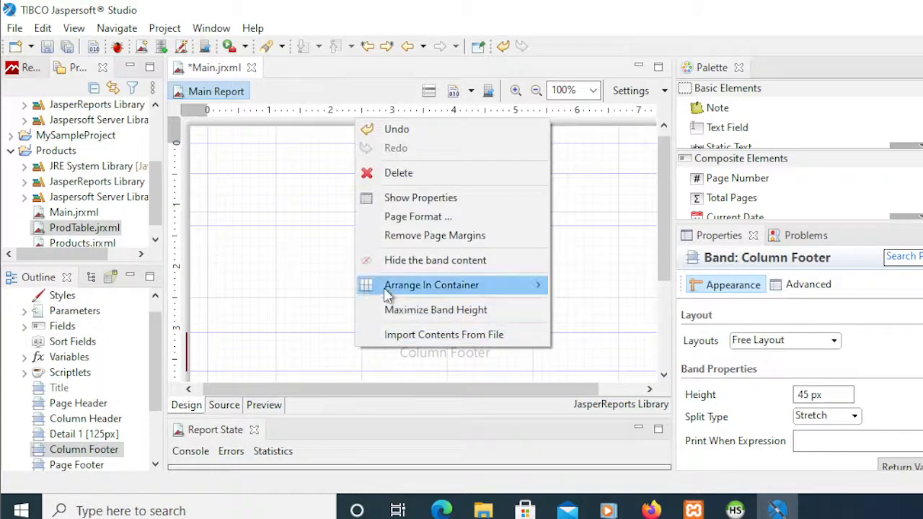
pyautogui.click(395, 172)
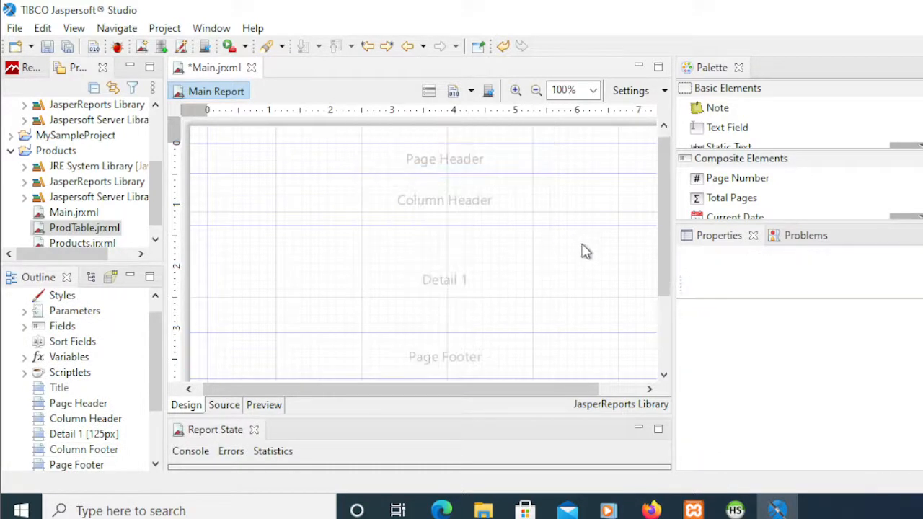
pyautogui.rightClick(419, 360)
pyautogui.click(444, 183)
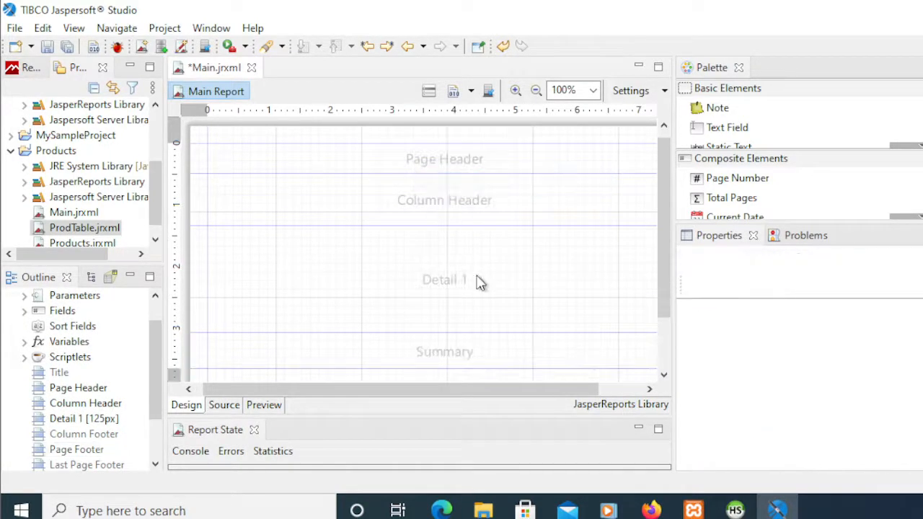
pyautogui.rightClick(421, 343)
pyautogui.click(454, 172)
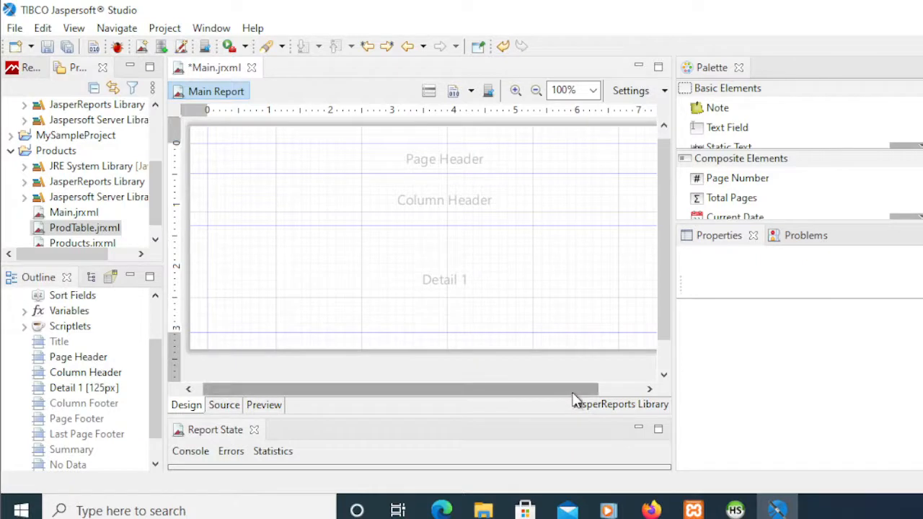
# Create a group named Group1 in the Main report with both a group header and a group footer.
pyautogui.moveTo(574, 393)
pyautogui.mouseDown()
pyautogui.moveTo(586, 394)
pyautogui.moveTo(570, 397)
pyautogui.mouseUp()
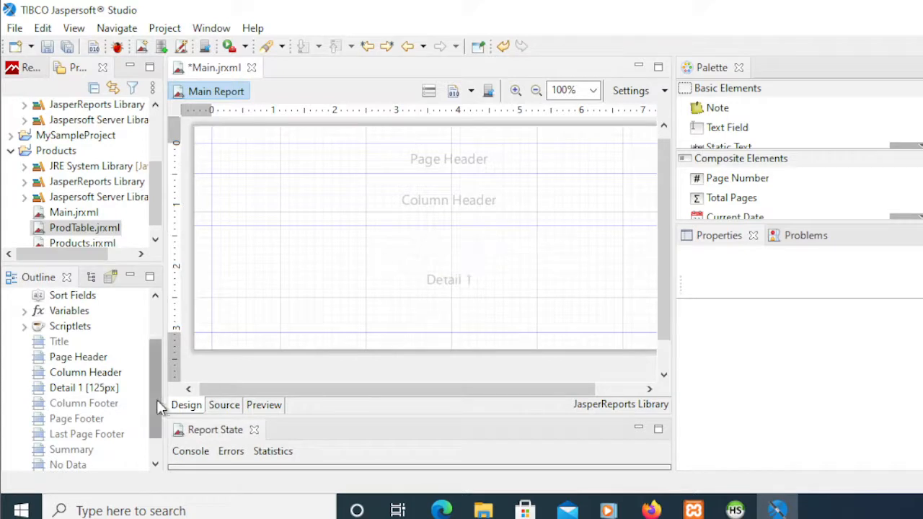
pyautogui.moveTo(157, 400); pyautogui.dragTo(164, 369)
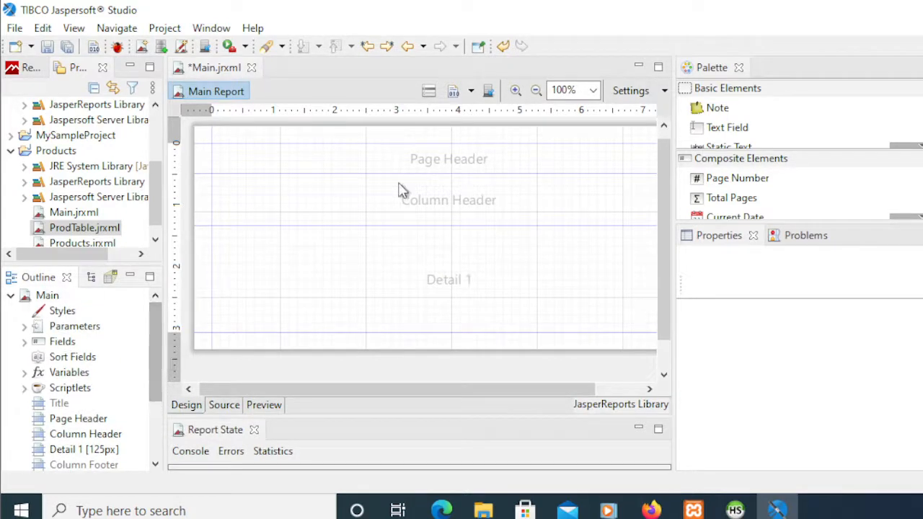
pyautogui.rightClick(50, 297)
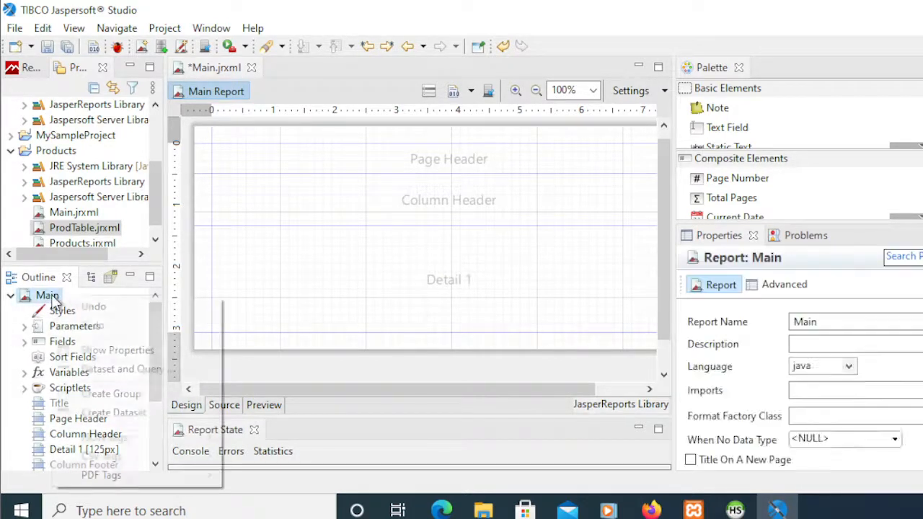
pyautogui.click(114, 395)
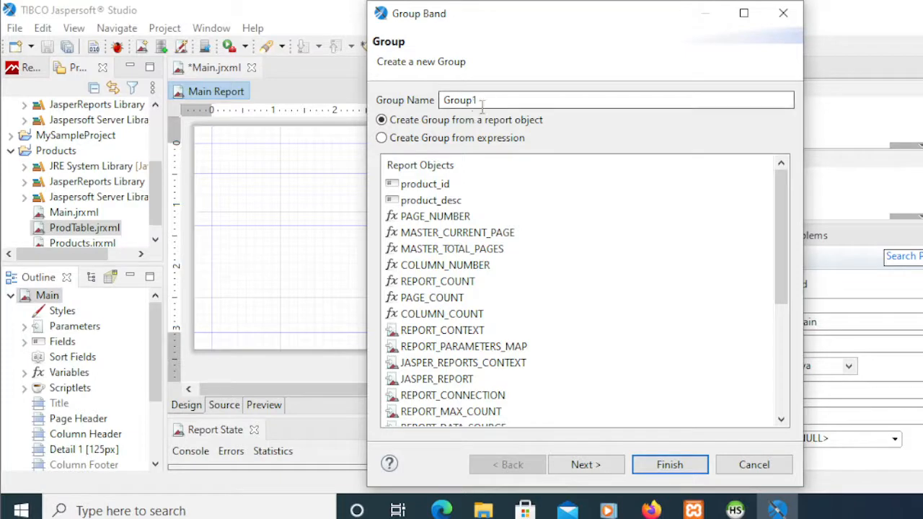
pyautogui.click(585, 465)
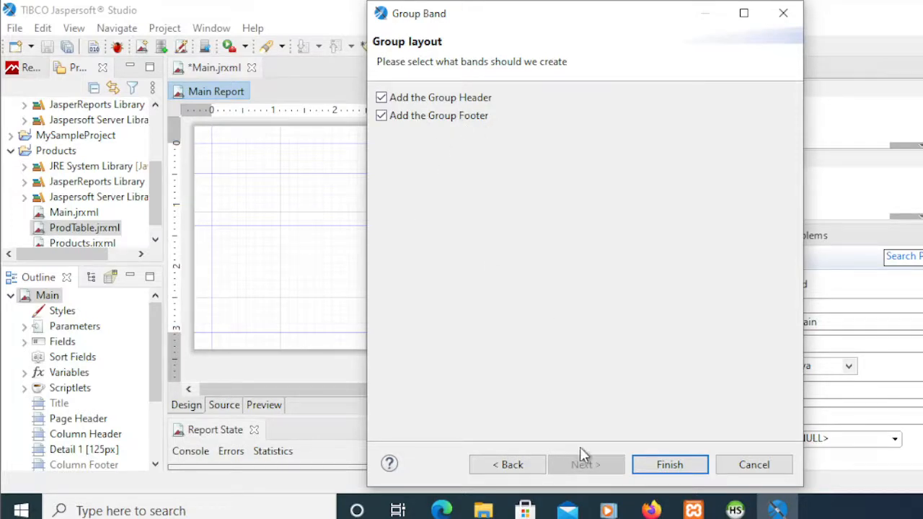
pyautogui.click(667, 467)
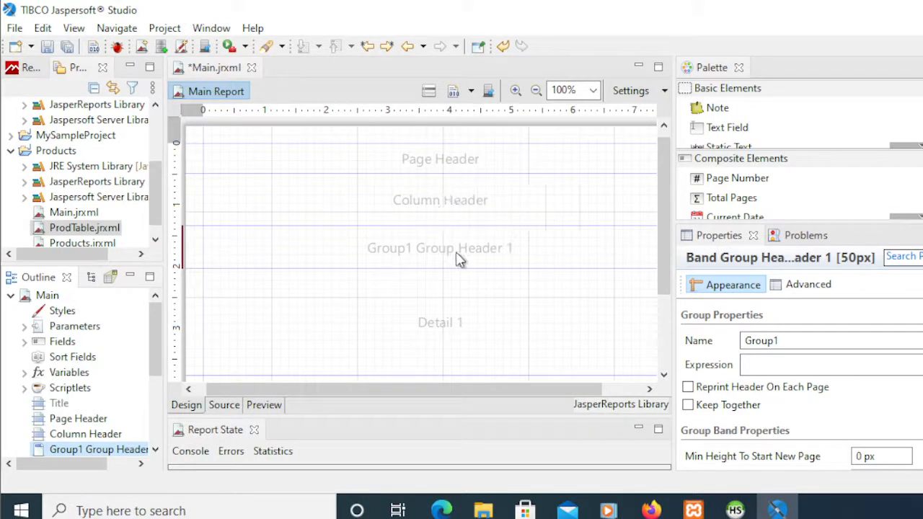
# Place the product_id and product_desc fields together in the Group1 Group Header 1 band.
pyautogui.click(25, 342)
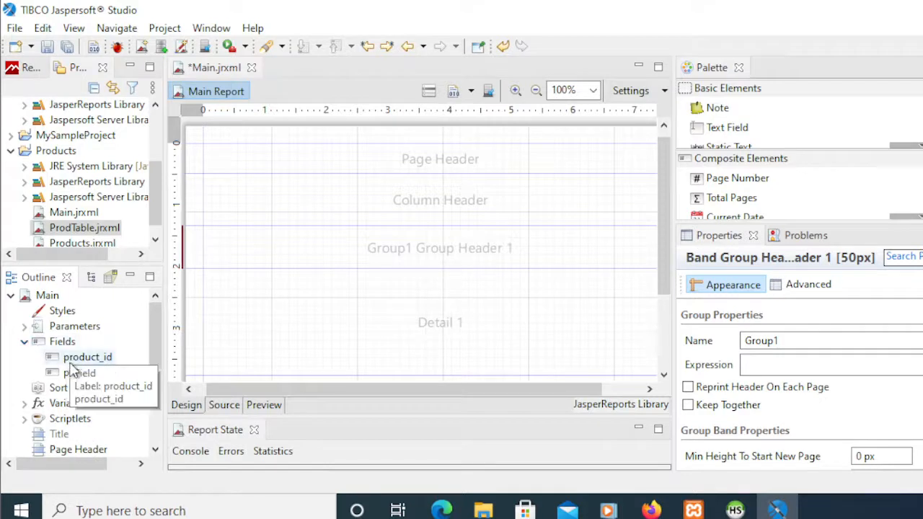
pyautogui.click(81, 357)
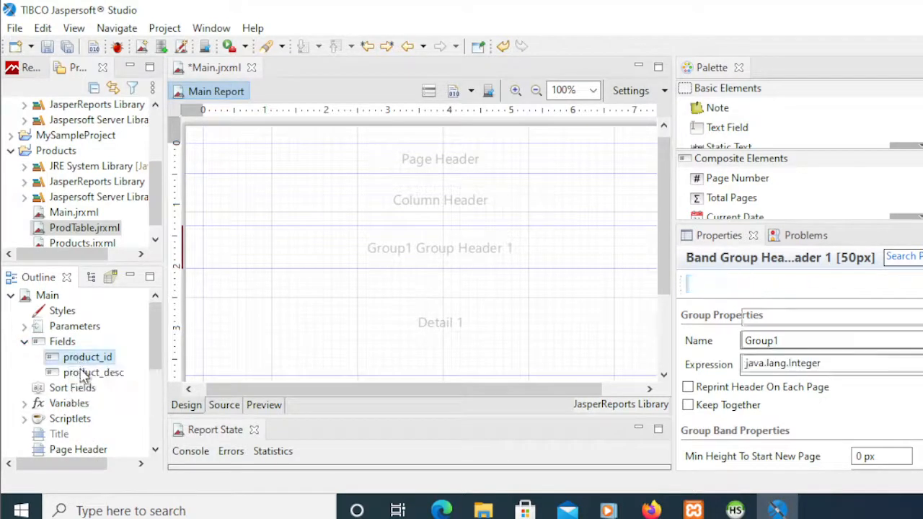
pyautogui.keyDown('ctrl'); pyautogui.click(88, 373); pyautogui.keyUp('ctrl')
pyautogui.moveTo(86, 359); pyautogui.dragTo(291, 252)
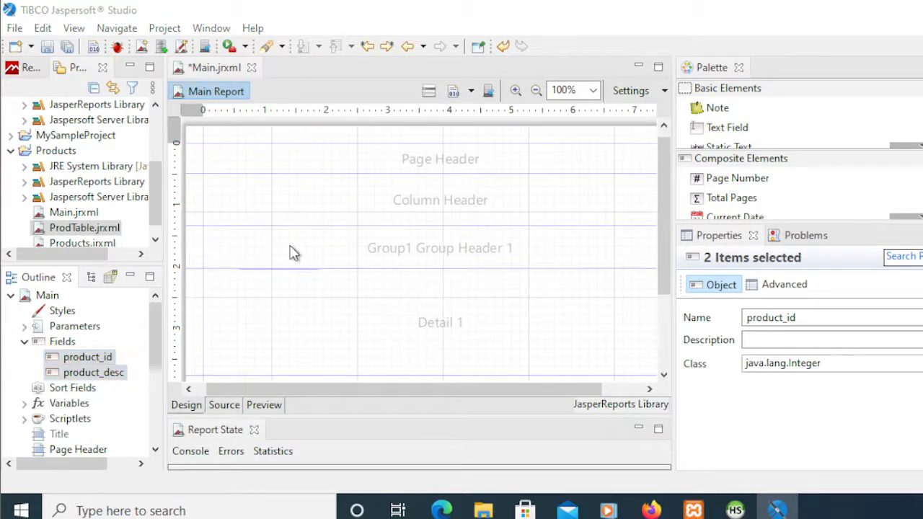
# Finish placing the two fields, and position product_id at x 10 px, y 0 px in the Group1 header with a 140 px width.
pyautogui.click(679, 328)
pyautogui.click(678, 331)
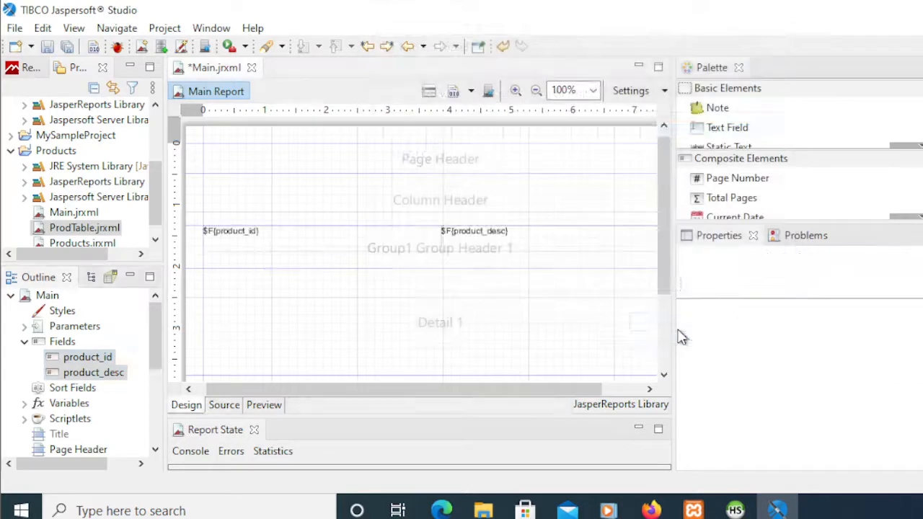
pyautogui.click(243, 235)
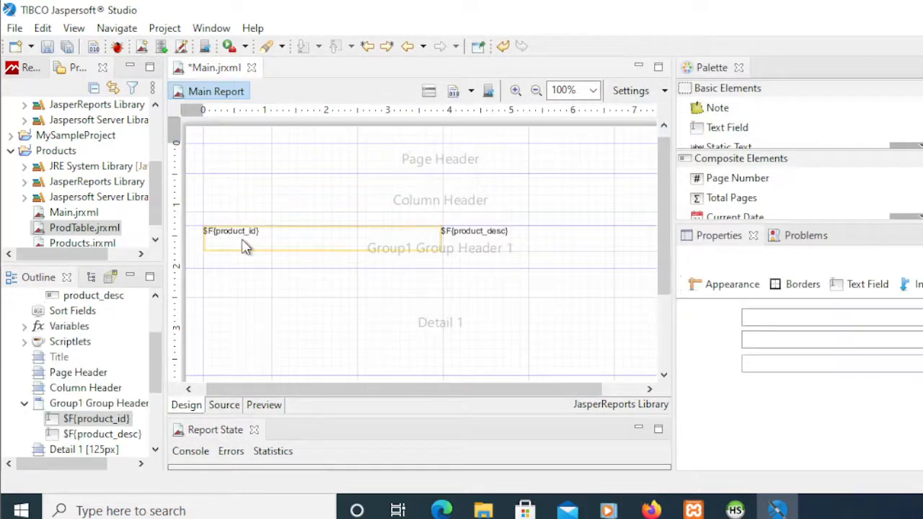
pyautogui.moveTo(248, 252); pyautogui.dragTo(256, 268)
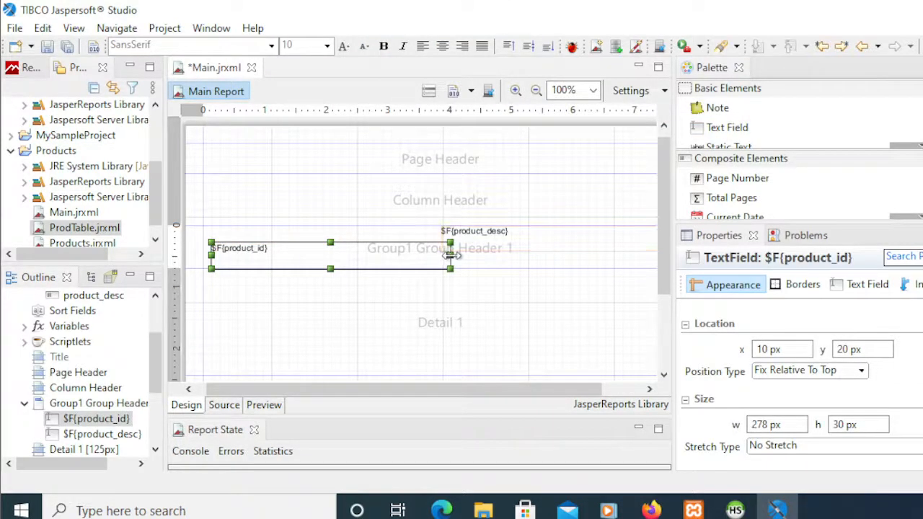
pyautogui.moveTo(451, 256); pyautogui.dragTo(289, 235)
# Move the product_desc field beside product_id at x 150 px, y 0 px and shrink the Group1 Group Header 1 band to 40 px.
pyautogui.click(441, 237)
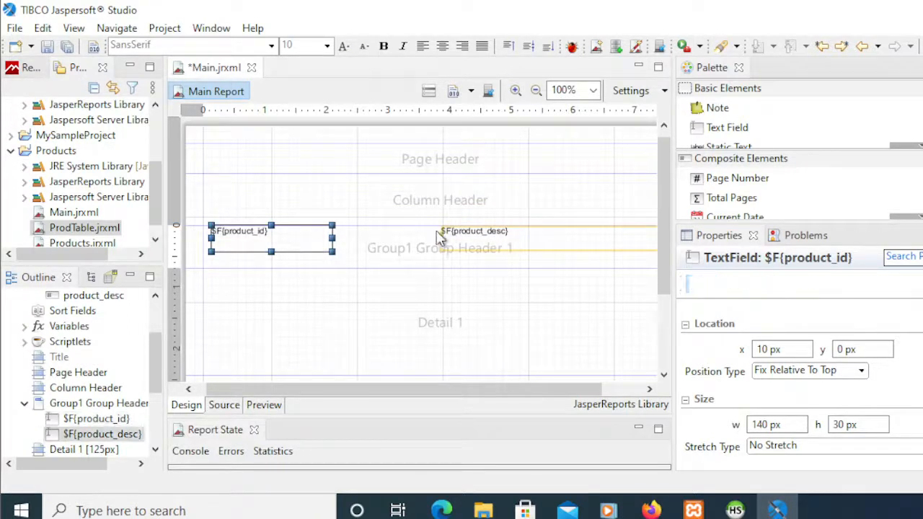
pyautogui.moveTo(441, 238); pyautogui.dragTo(410, 245)
pyautogui.moveTo(470, 265); pyautogui.dragTo(472, 260)
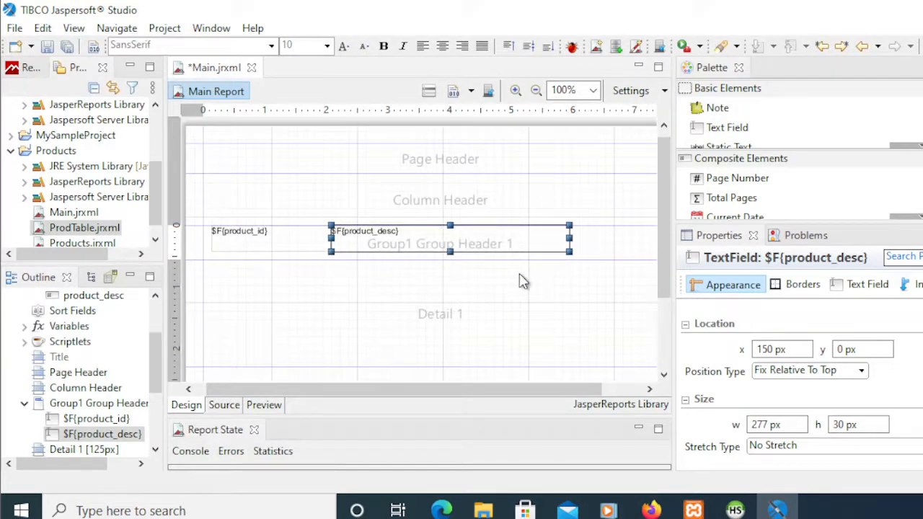
# Delete the Page Header band from the Main report.
pyautogui.click(470, 278)
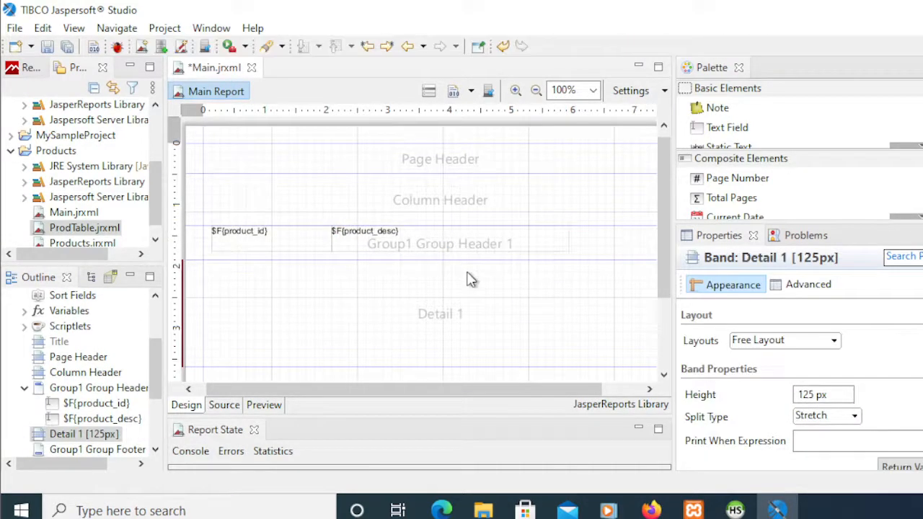
pyautogui.rightClick(393, 155)
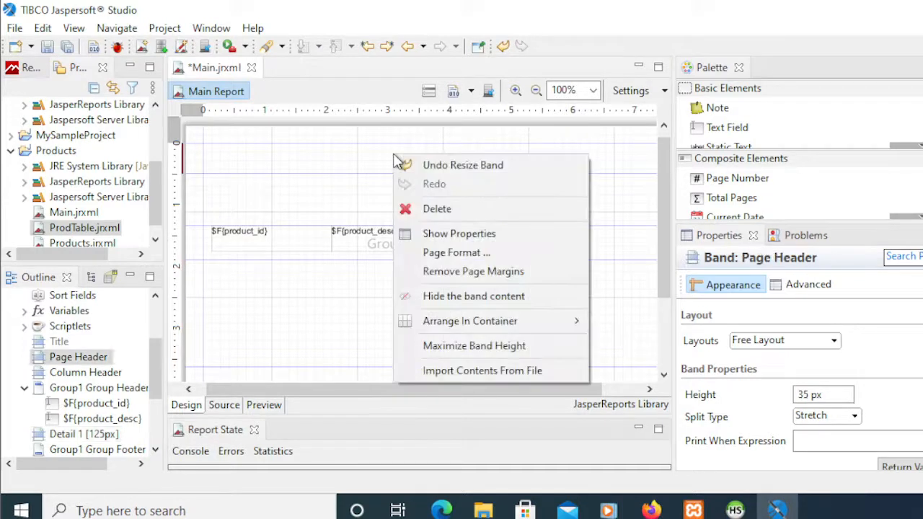
pyautogui.click(429, 209)
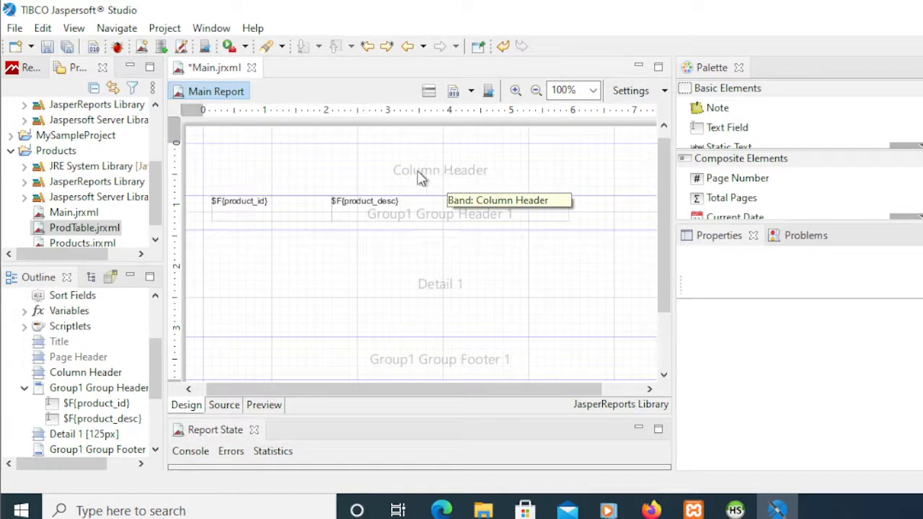
# Add a Static Text element to the Column Header band at x 100 px, y 10 px, 240 px wide and 30 px high.
pyautogui.click(709, 148)
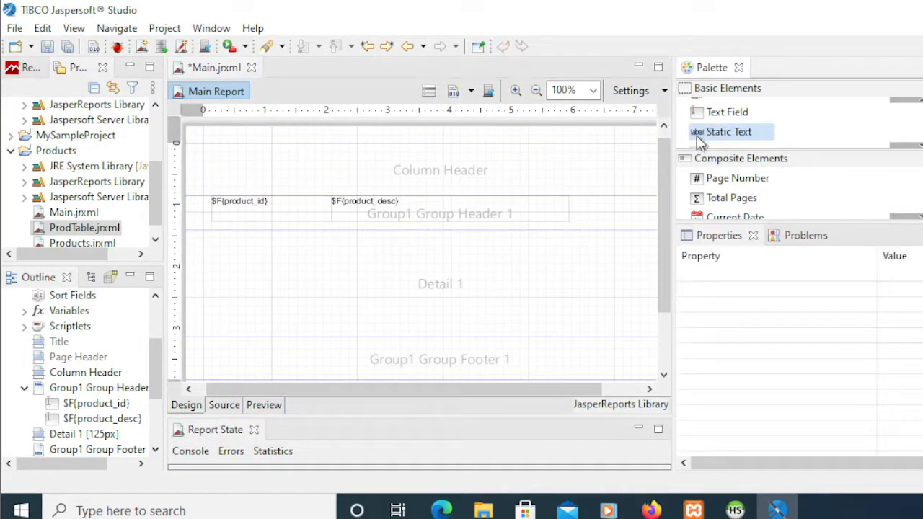
pyautogui.moveTo(533, 140); pyautogui.dragTo(311, 175)
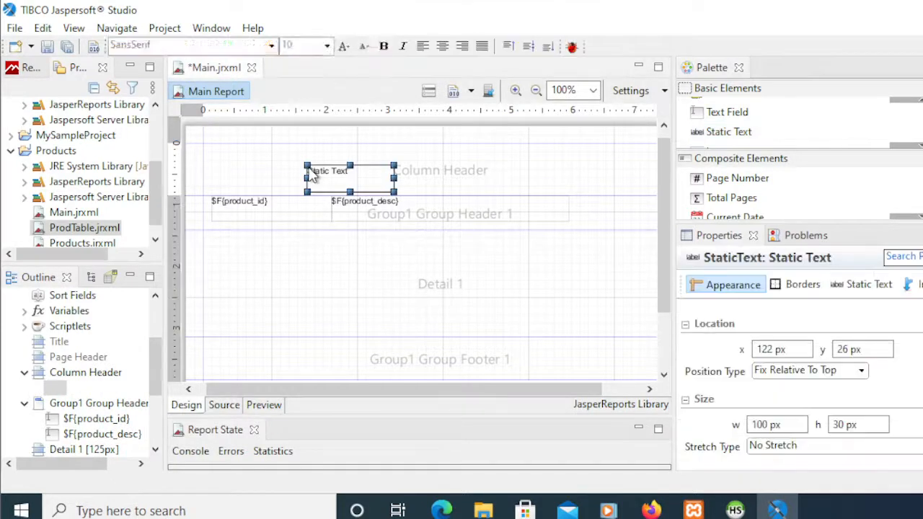
pyautogui.moveTo(328, 179)
pyautogui.mouseDown()
pyautogui.moveTo(306, 147)
pyautogui.moveTo(310, 177)
pyautogui.mouseUp()
pyautogui.moveTo(374, 173); pyautogui.dragTo(496, 173)
# Set the static text to "Product List" and center it horizontally and vertically within its box.
pyautogui.doubleClick(373, 175)
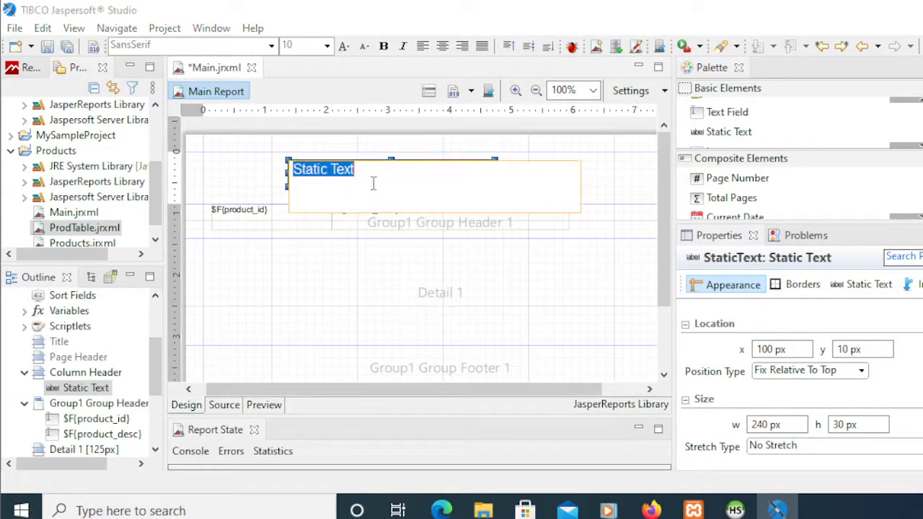
pyautogui.write('Product List')
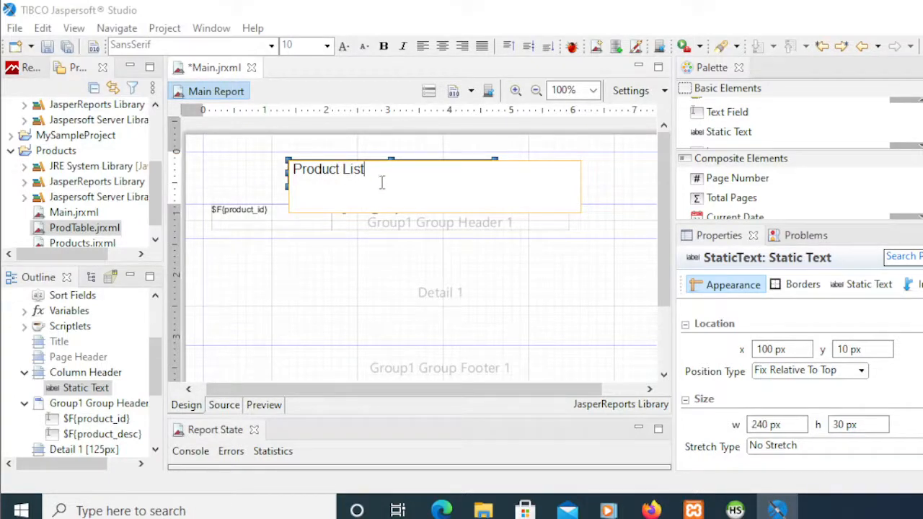
pyautogui.click(442, 45)
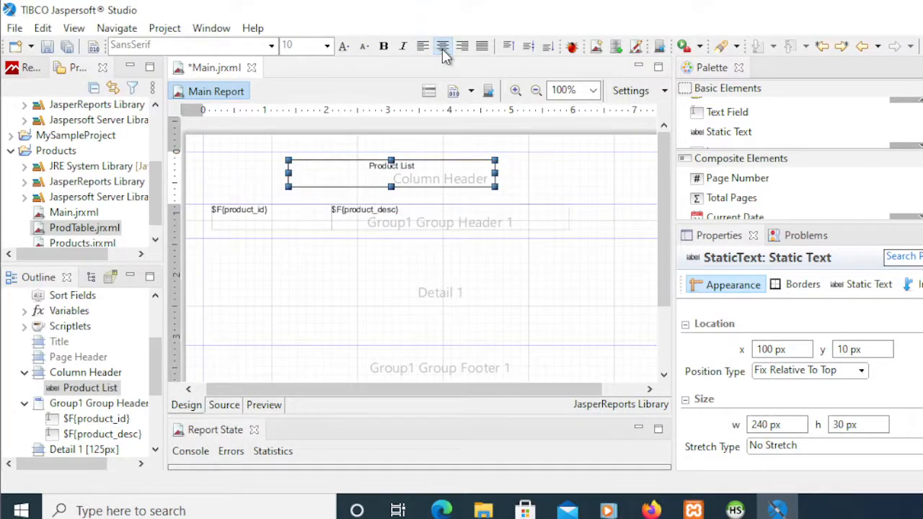
pyautogui.click(527, 46)
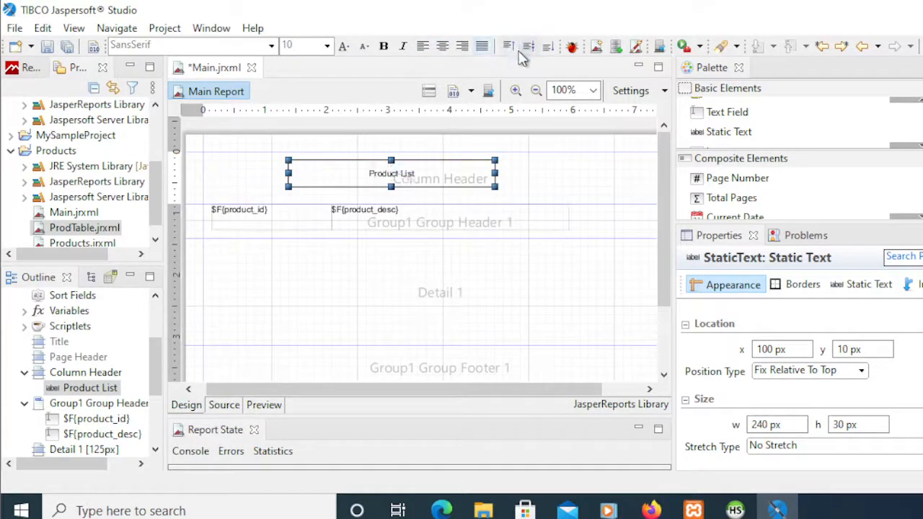
# Set the Product List title's font size to 24 and enlarge its box to 417 by 40 px starting at x 10 px.
pyautogui.click(326, 46)
pyautogui.click(301, 130)
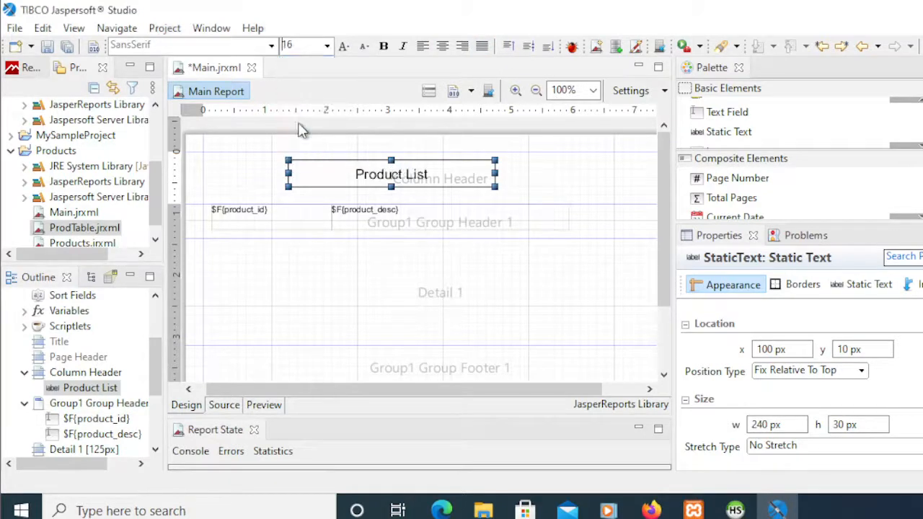
pyautogui.click(326, 45)
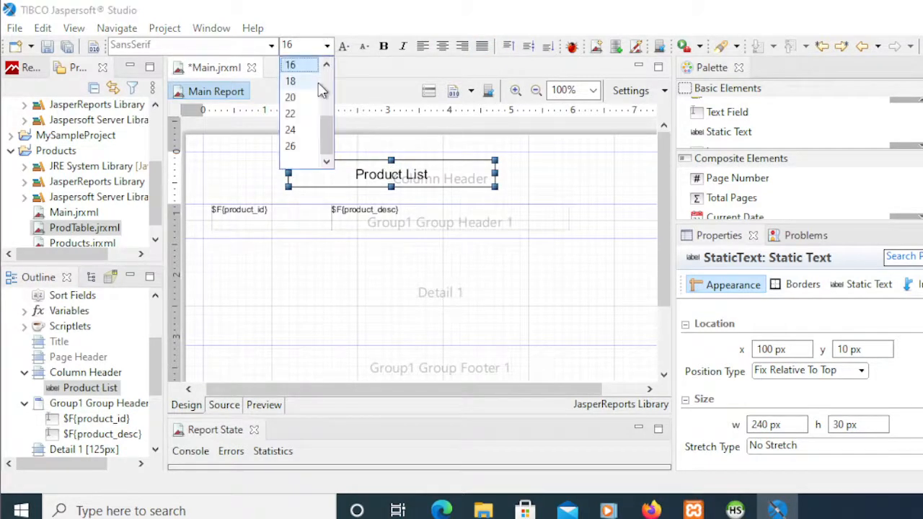
pyautogui.click(302, 129)
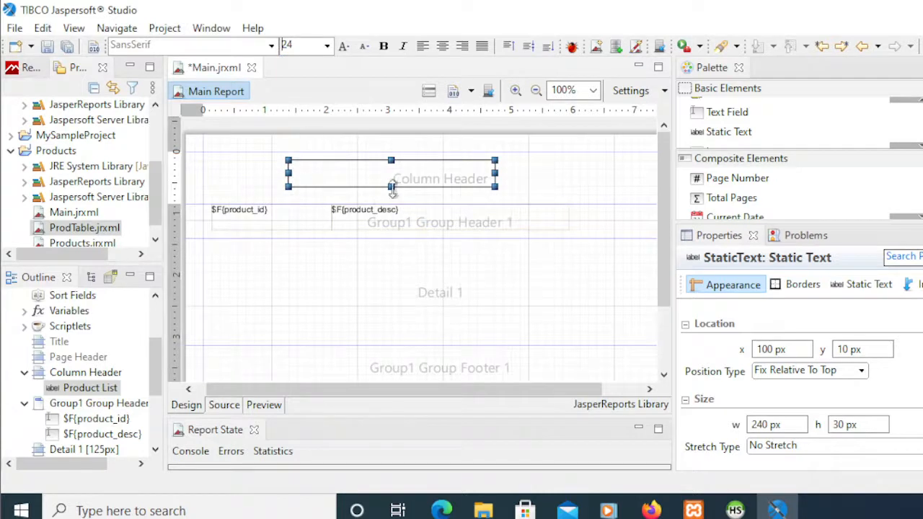
pyautogui.moveTo(391, 186); pyautogui.dragTo(391, 195)
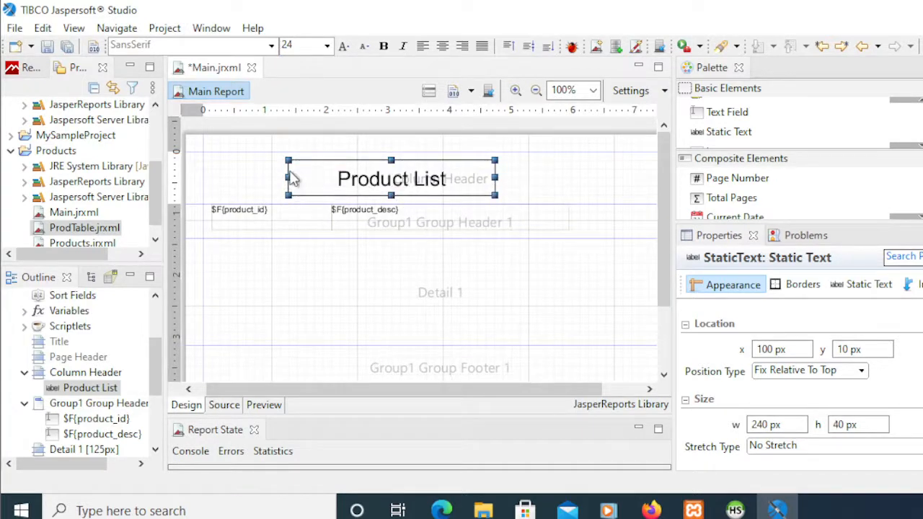
pyautogui.moveTo(289, 177); pyautogui.dragTo(210, 177)
pyautogui.moveTo(492, 178); pyautogui.dragTo(569, 179)
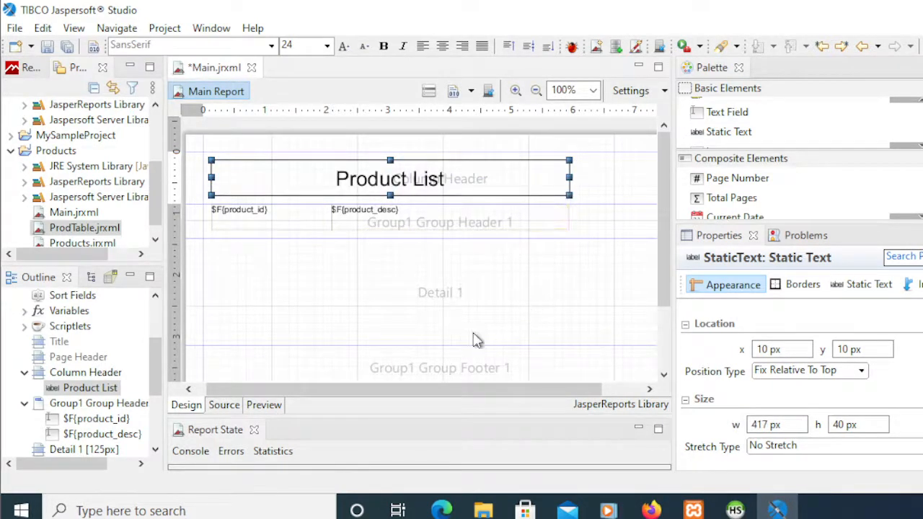
# Shrink the Detail 1 band to 69 px and delete the Group1 Group Footer 1 band.
pyautogui.moveTo(478, 343); pyautogui.dragTo(469, 303)
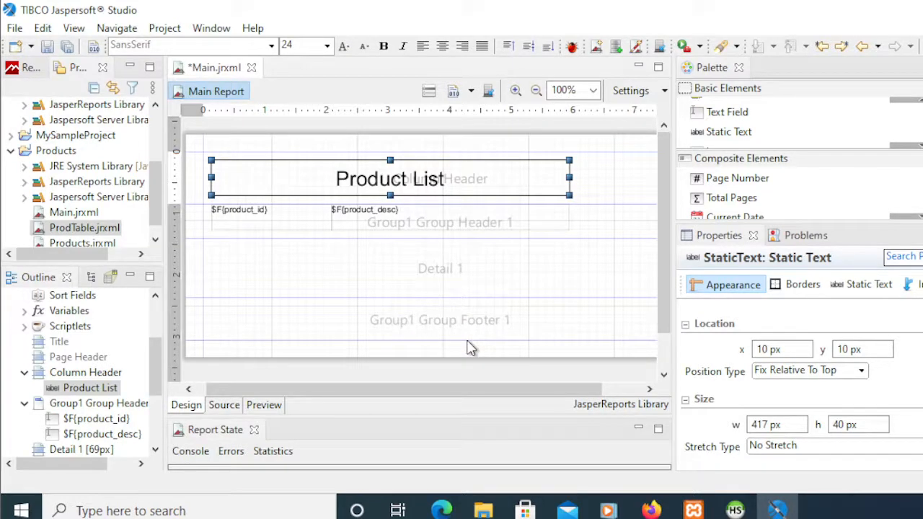
pyautogui.click(322, 333)
pyautogui.rightClick(327, 336)
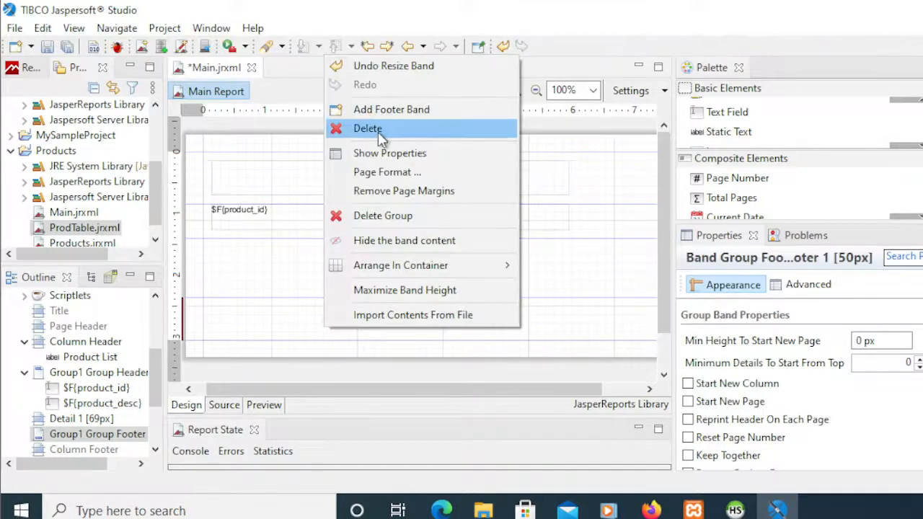
pyautogui.click(378, 132)
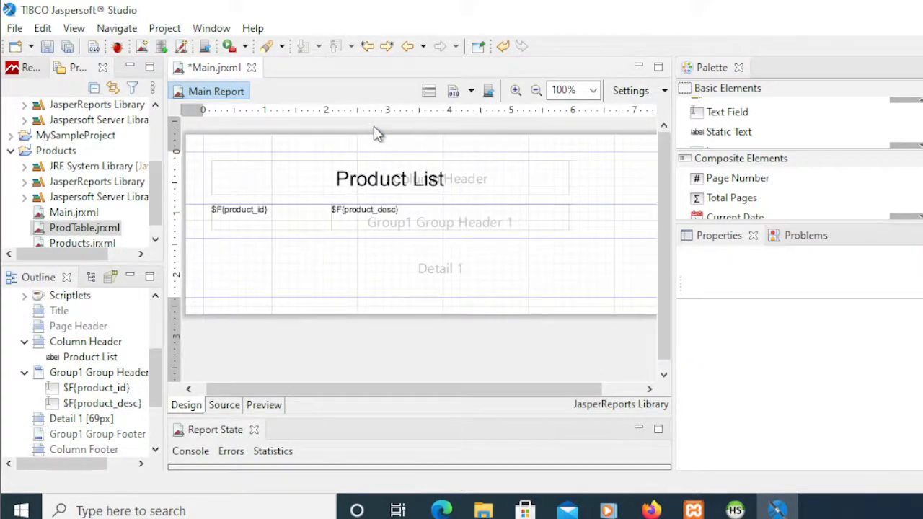
# Set the Group1 group's expression to $F{product_id} using the Expression Editor.
pyautogui.click(596, 220)
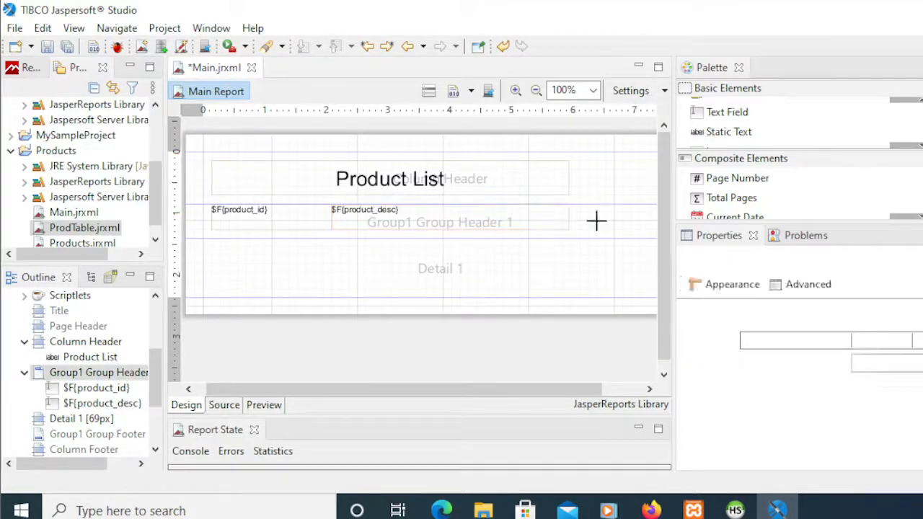
pyautogui.click(90, 374)
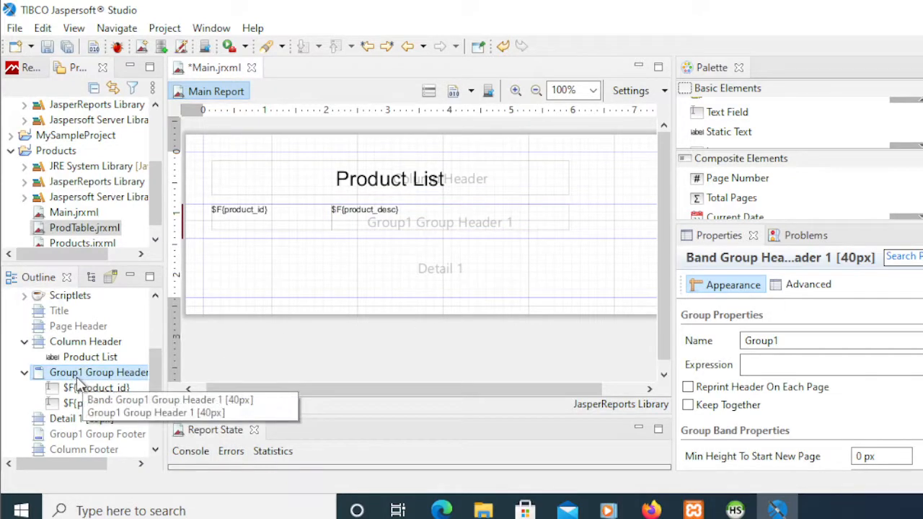
pyautogui.click(77, 377)
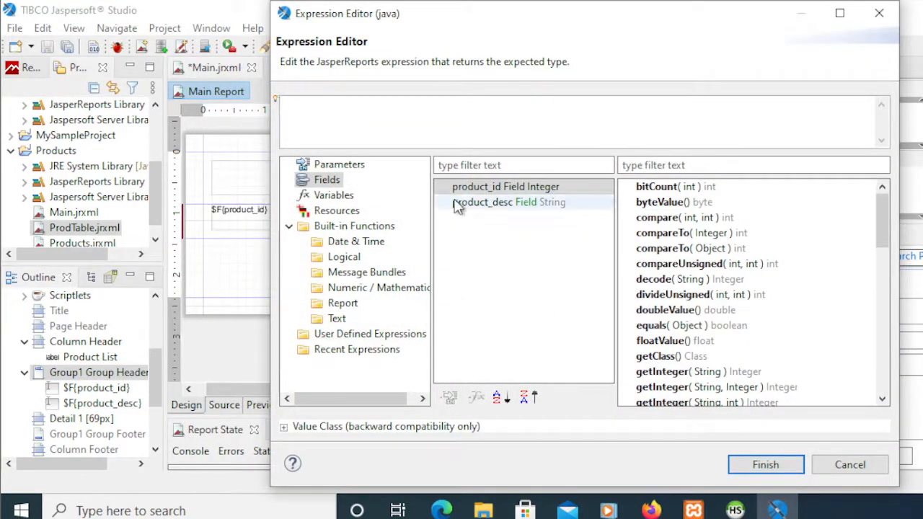
pyautogui.doubleClick(474, 189)
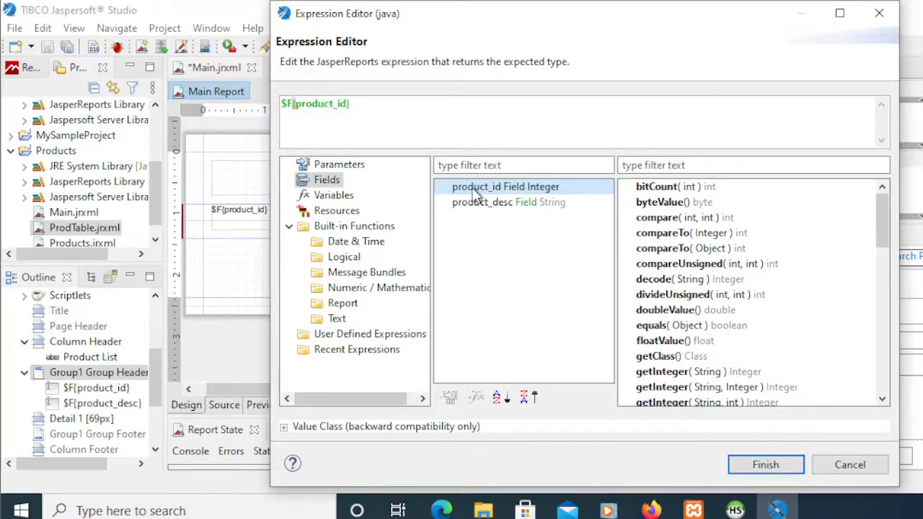
pyautogui.click(790, 464)
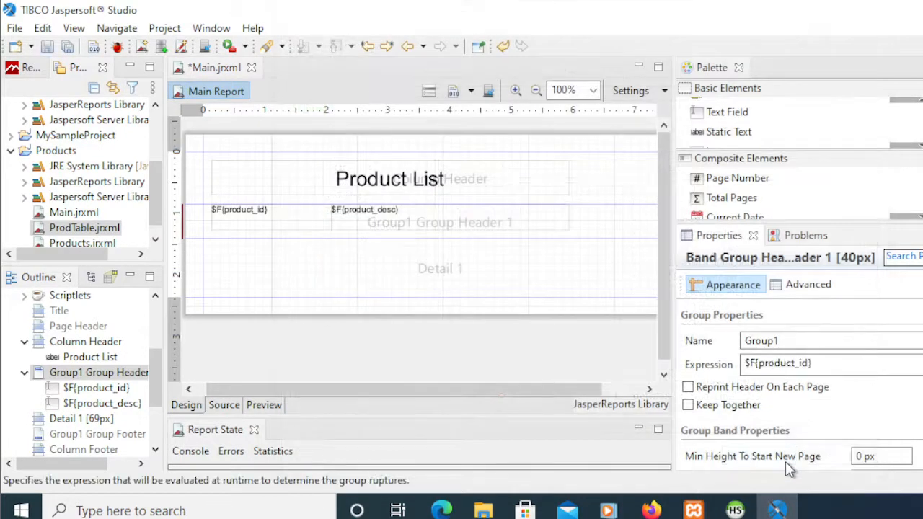
# Preview the report with the Sample DB data, check the product list's layout, and return to the design.
pyautogui.click(264, 407)
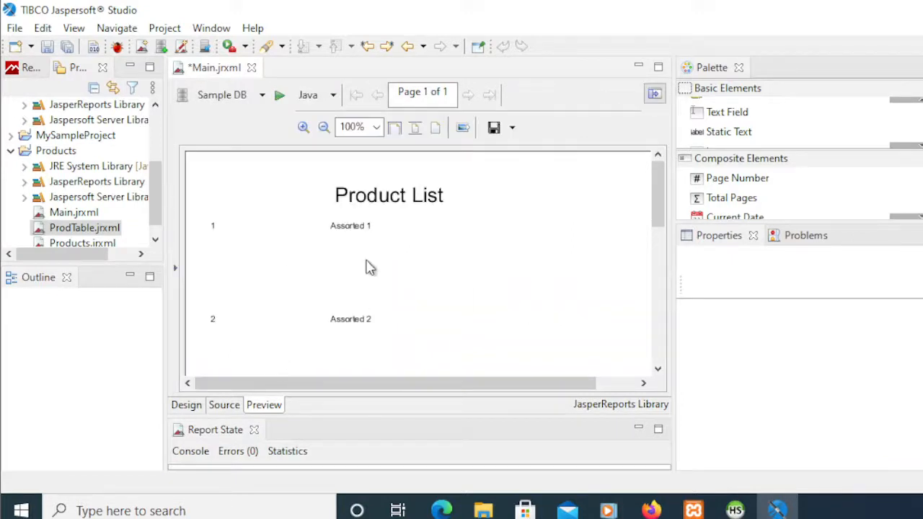
pyautogui.moveTo(661, 207)
pyautogui.mouseDown()
pyautogui.moveTo(664, 266)
pyautogui.moveTo(658, 215)
pyautogui.mouseUp()
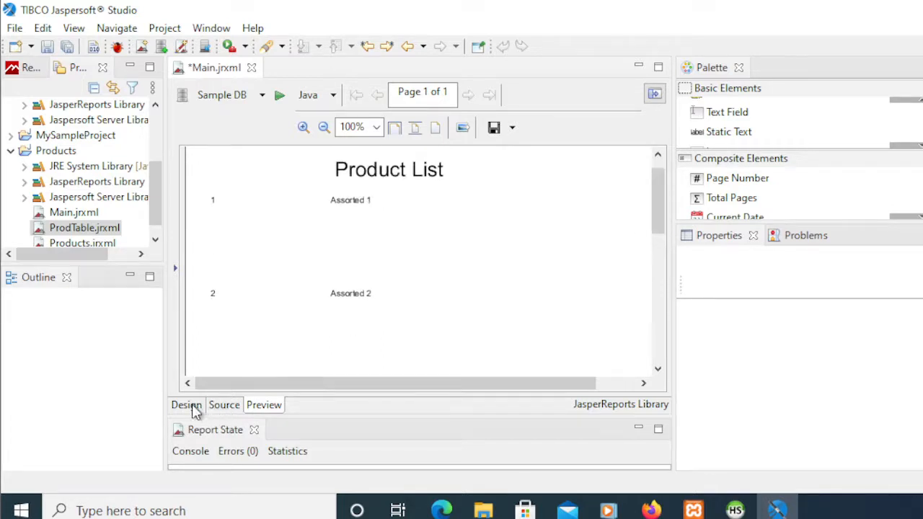
pyautogui.click(191, 407)
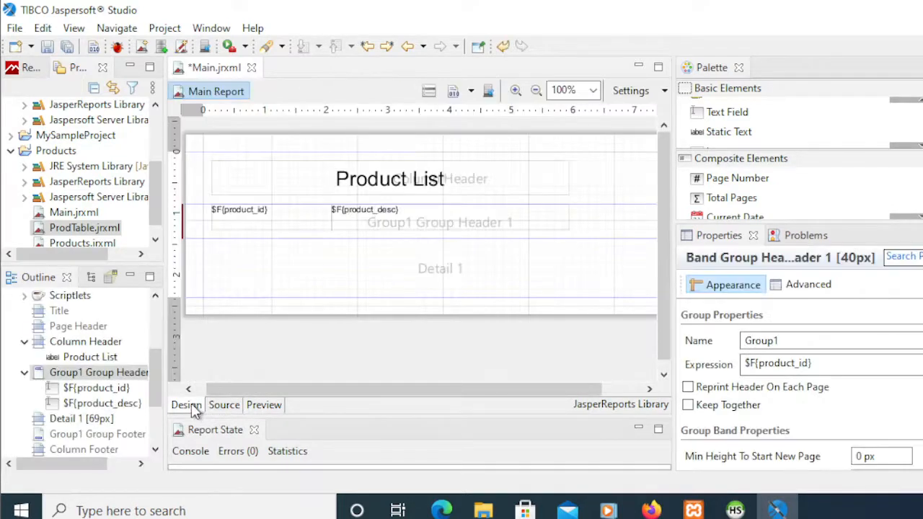
# Narrow the product_id field in the Group1 header to a width of 100 px.
pyautogui.click(297, 225)
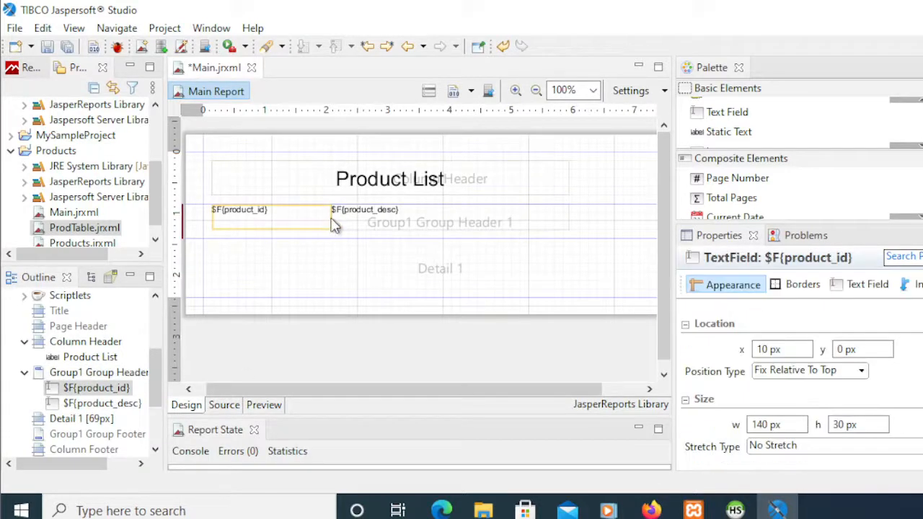
pyautogui.moveTo(332, 216); pyautogui.dragTo(299, 216)
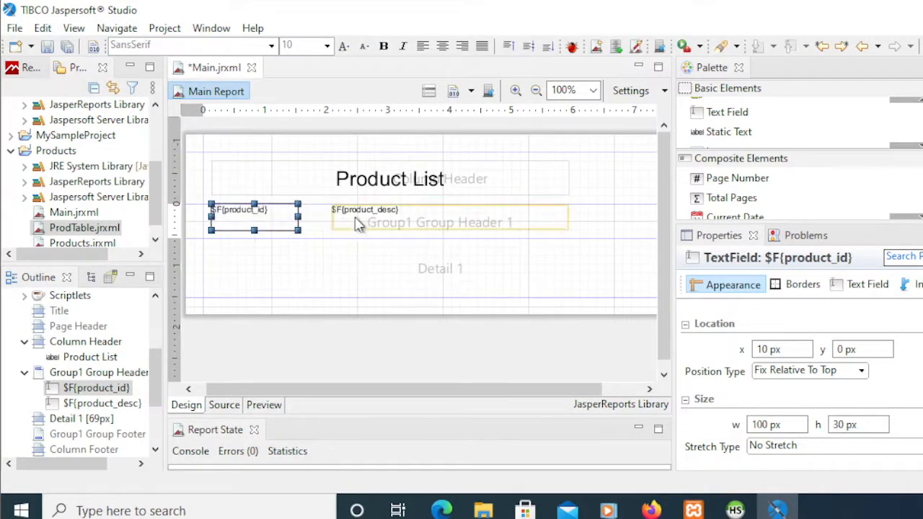
# Shift the product_desc field in the Group1 header to an x position of 112 px, beside the product_id field.
pyautogui.click(365, 215)
pyautogui.press('Left')
pyautogui.press('Left')
pyautogui.press('Left')
pyautogui.press('Left')
pyautogui.press('Left')
pyautogui.press('Left')
pyautogui.press('Left')
pyautogui.press('Left')
pyautogui.press('Left')
pyautogui.press('Left')
pyautogui.press('Left')
pyautogui.press('Left')
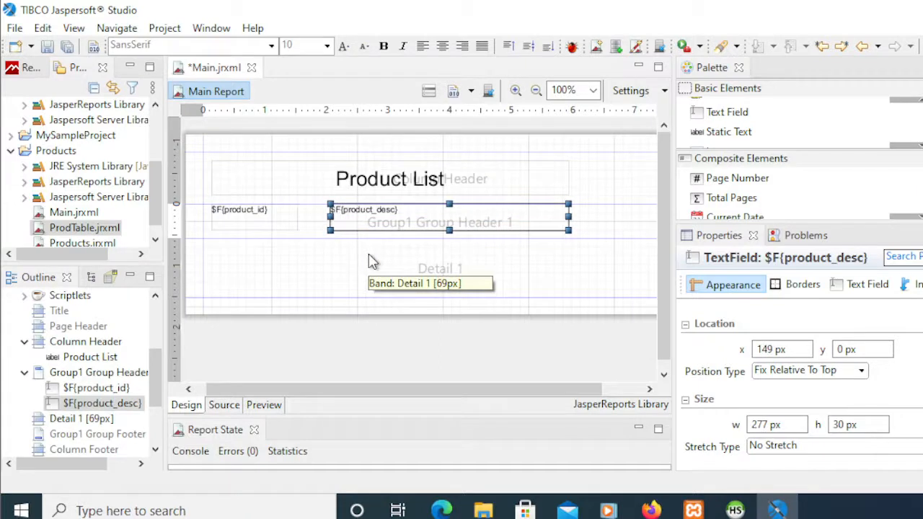
pyautogui.press('Left')
pyautogui.press('Left')
pyautogui.press('Left')
pyautogui.press('Left')
pyautogui.press('Left')
pyautogui.press('Left')
pyautogui.press('Left')
pyautogui.press('Left')
pyautogui.press('Left')
pyautogui.press('Left')
pyautogui.press('Left')
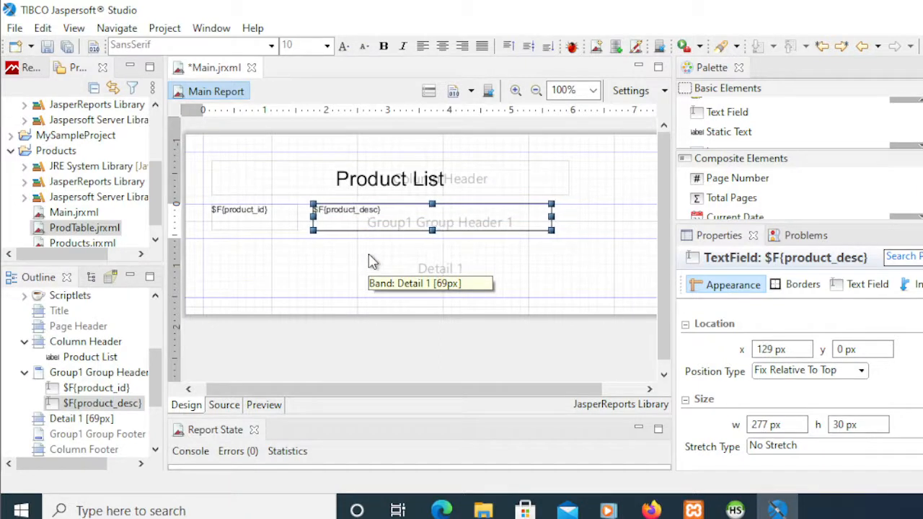
pyautogui.press('Left')
pyautogui.press('Left')
pyautogui.press('Left')
pyautogui.press('Left')
pyautogui.press('Left')
pyautogui.press('Left')
pyautogui.press('Left')
pyautogui.press('Left')
pyautogui.press('Left')
pyautogui.press('Left')
pyautogui.press('Left')
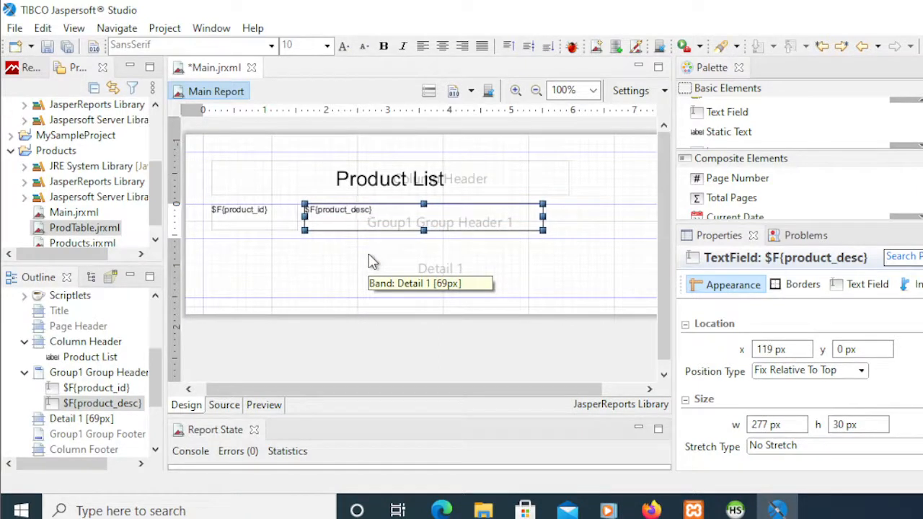
pyautogui.press('Left')
pyautogui.press('Left')
pyautogui.press('Left')
pyautogui.press('Left')
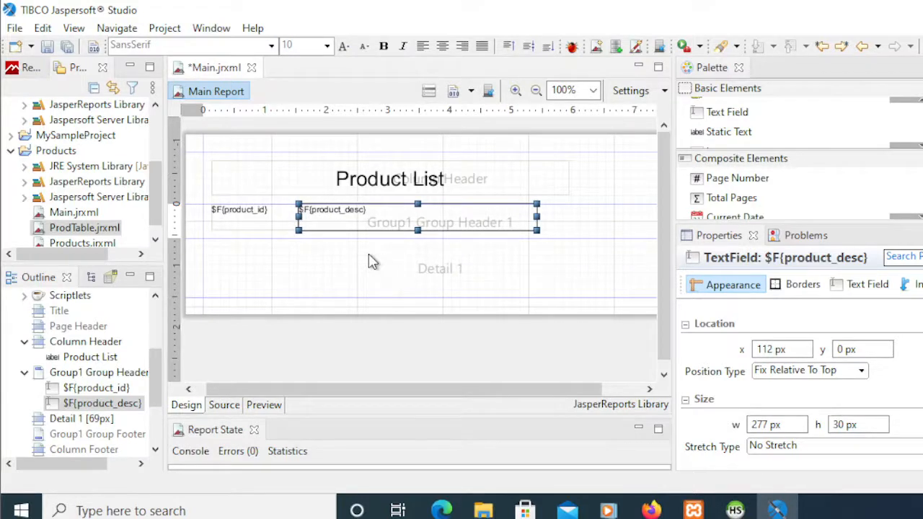
pyautogui.click(373, 260)
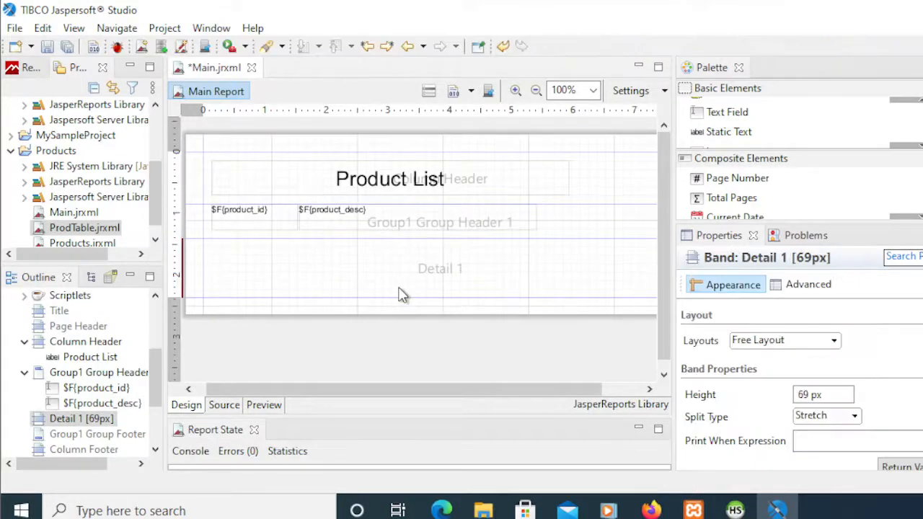
pyautogui.click(915, 148)
pyautogui.click(914, 147)
pyautogui.click(914, 147)
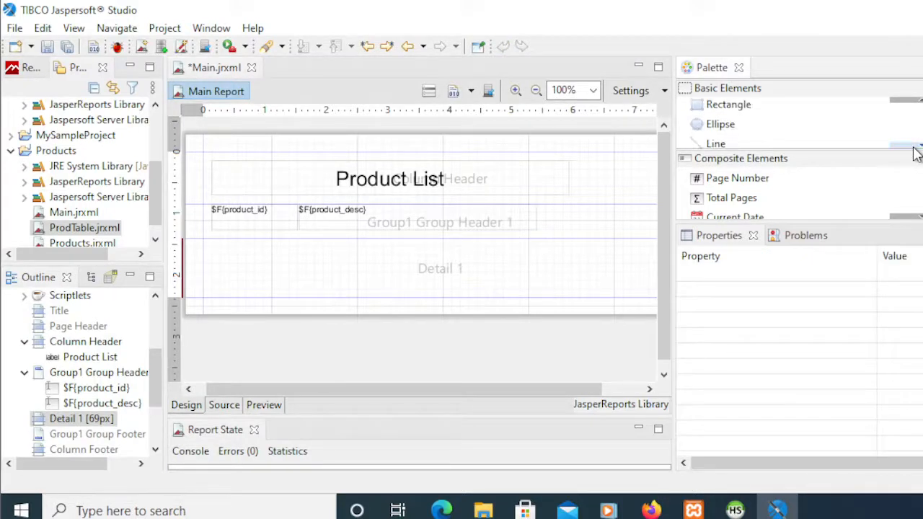
pyautogui.click(914, 147)
pyautogui.click(914, 147)
pyautogui.click(914, 148)
pyautogui.click(914, 148)
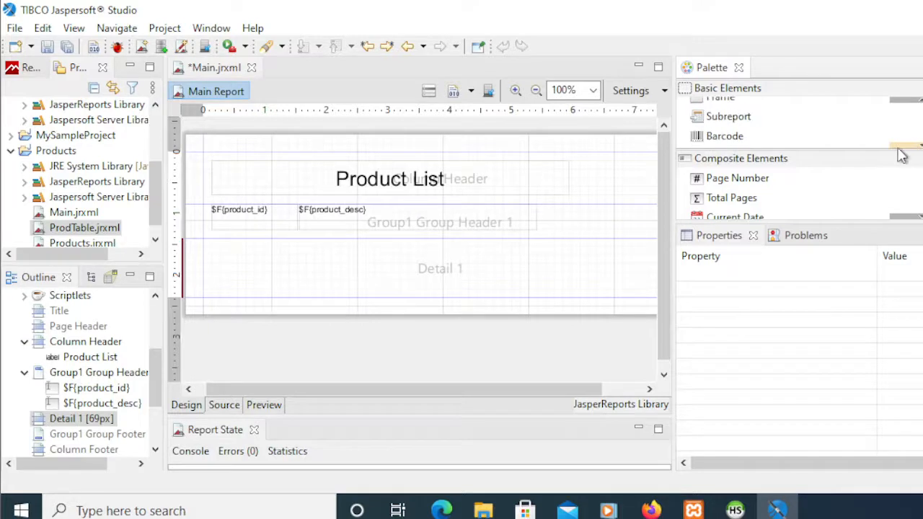
pyautogui.moveTo(705, 124); pyautogui.dragTo(461, 258)
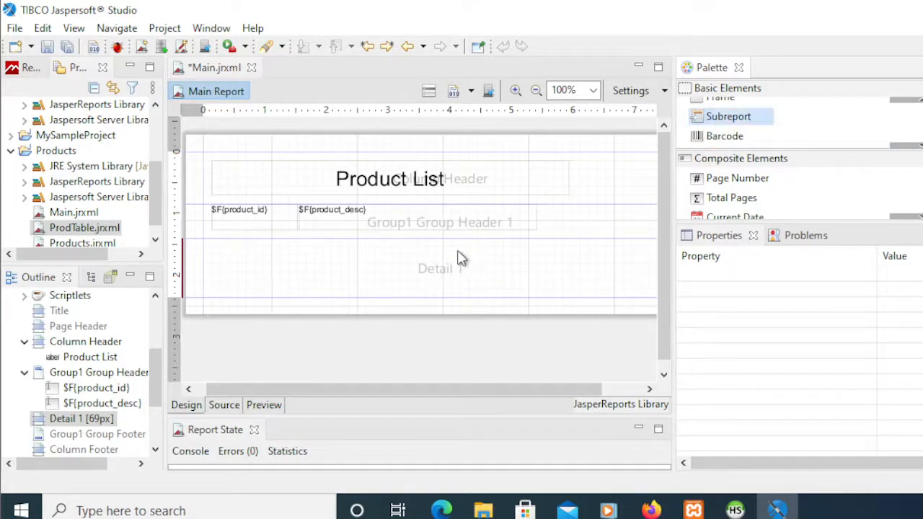
pyautogui.moveTo(283, 263); pyautogui.dragTo(214, 253)
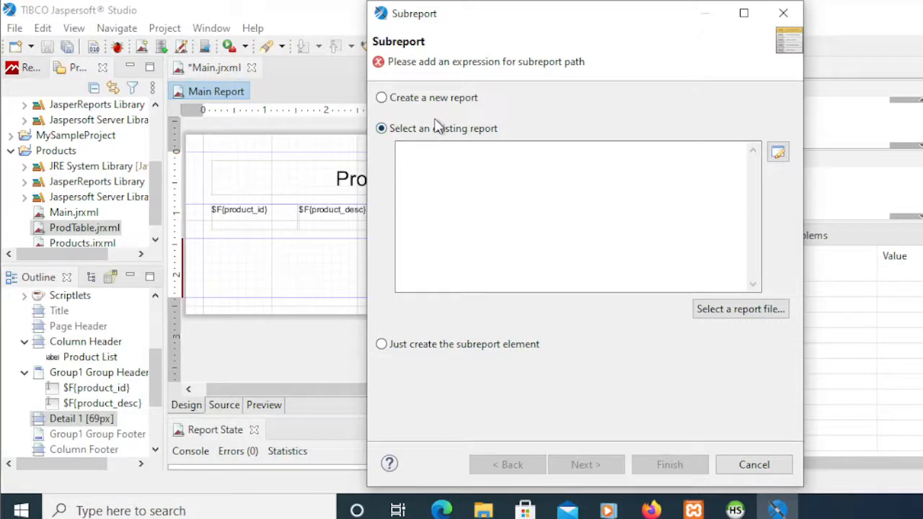
pyautogui.click(747, 465)
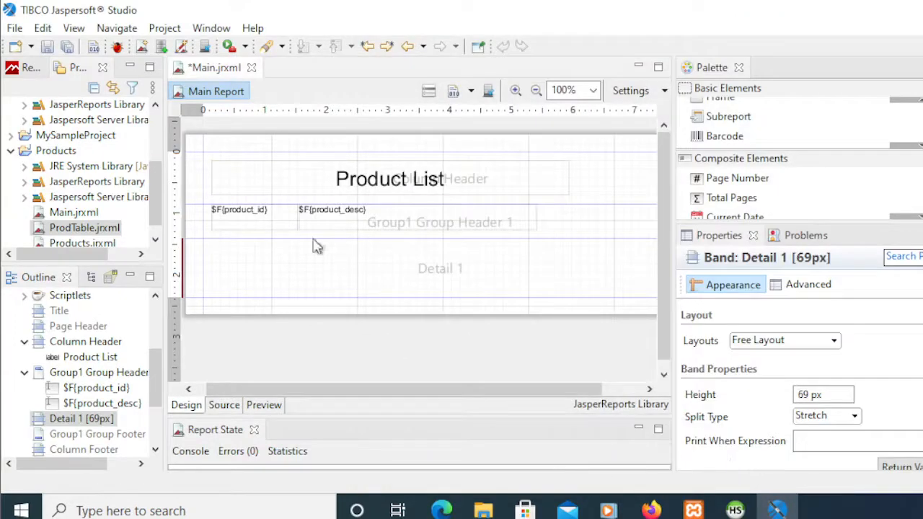
# Start a new Jasper report from the Blank A4 template in the Products folder, naming the file SubReport.jrxml.
pyautogui.click(15, 27)
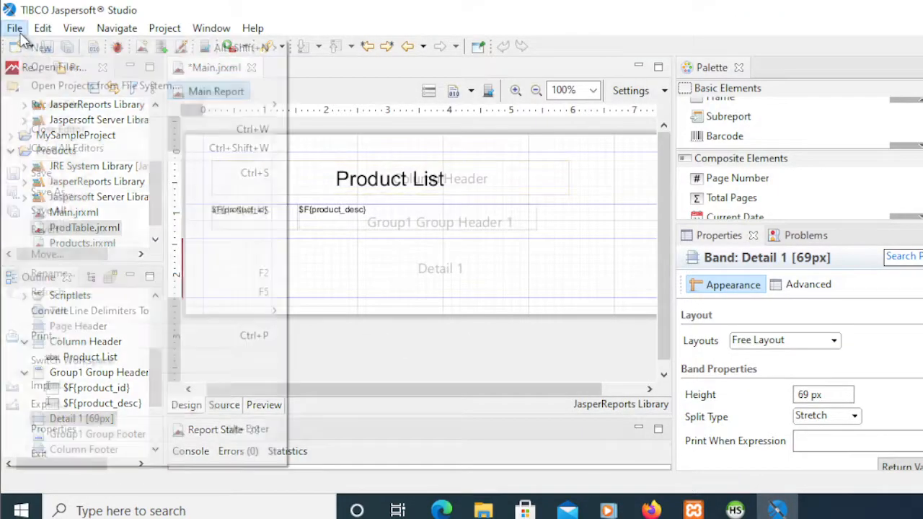
pyautogui.moveTo(46, 47)
pyautogui.click(351, 47)
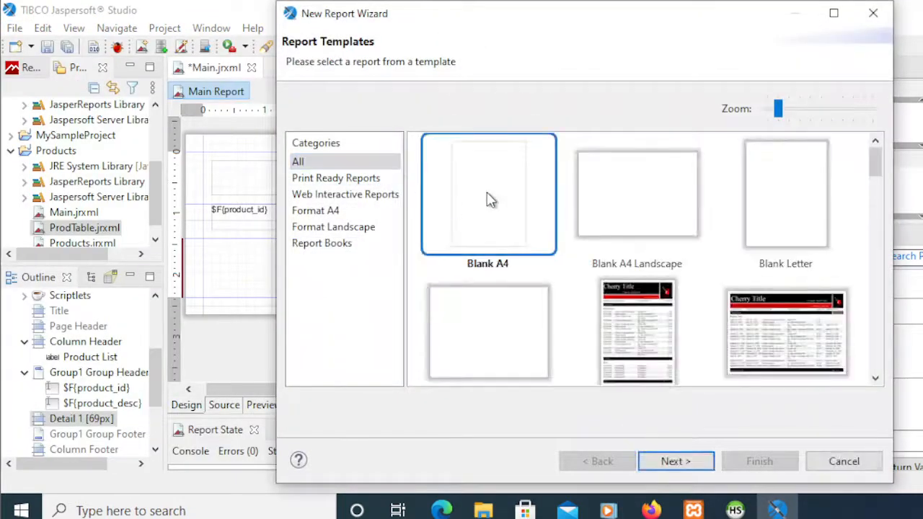
pyautogui.click(685, 465)
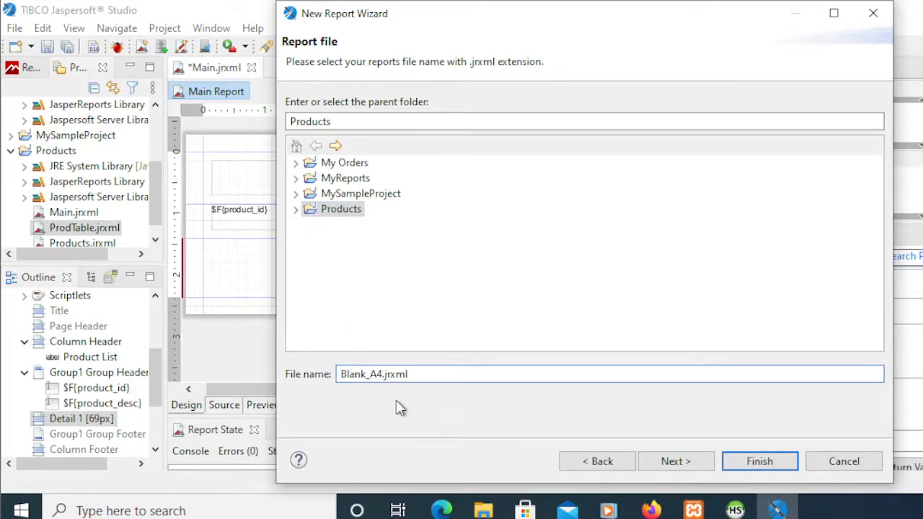
pyautogui.press('BackSpace')
pyautogui.press('BackSpace')
pyautogui.press('BackSpace')
pyautogui.press('BackSpace')
pyautogui.press('BackSpace')
pyautogui.press('BackSpace')
pyautogui.press('BackSpace')
pyautogui.write('SubReport')
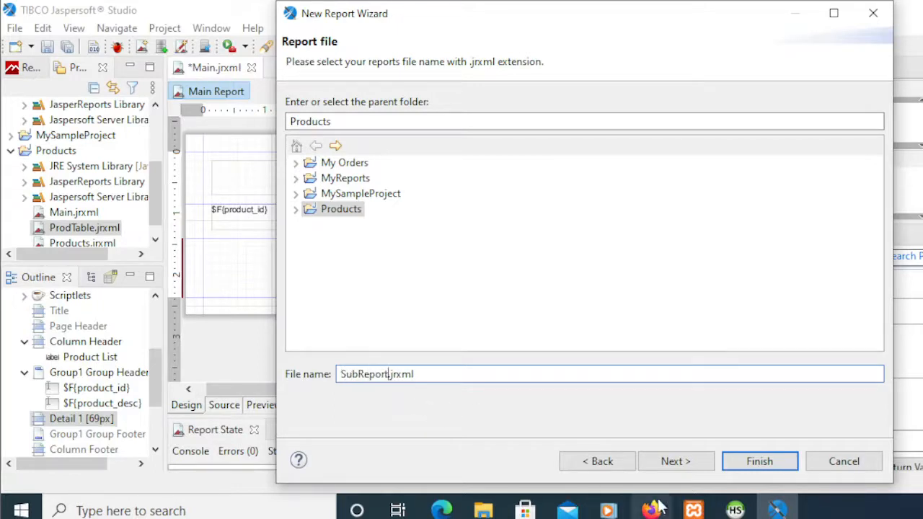
pyautogui.click(664, 465)
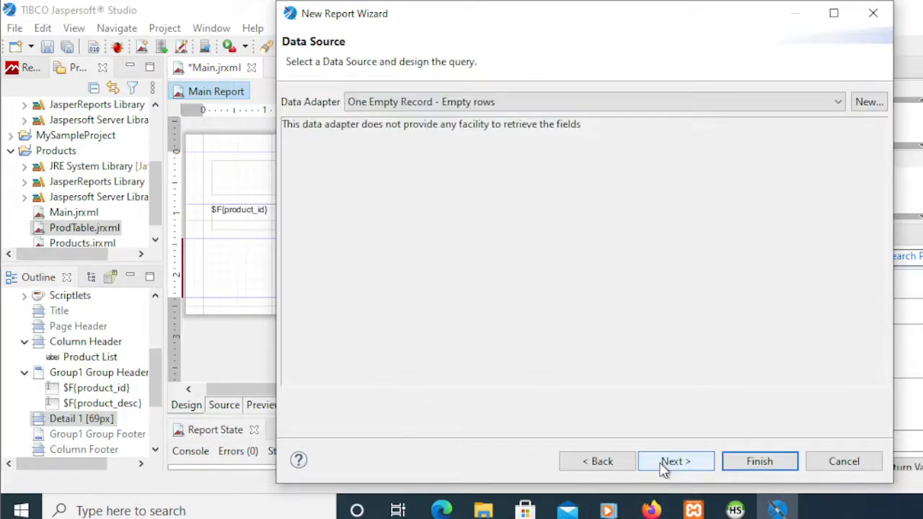
# Use the Sample DB JDBC connection as the data adapter and add the dbsample orders table to the query diagram.
pyautogui.click(392, 103)
pyautogui.click(380, 133)
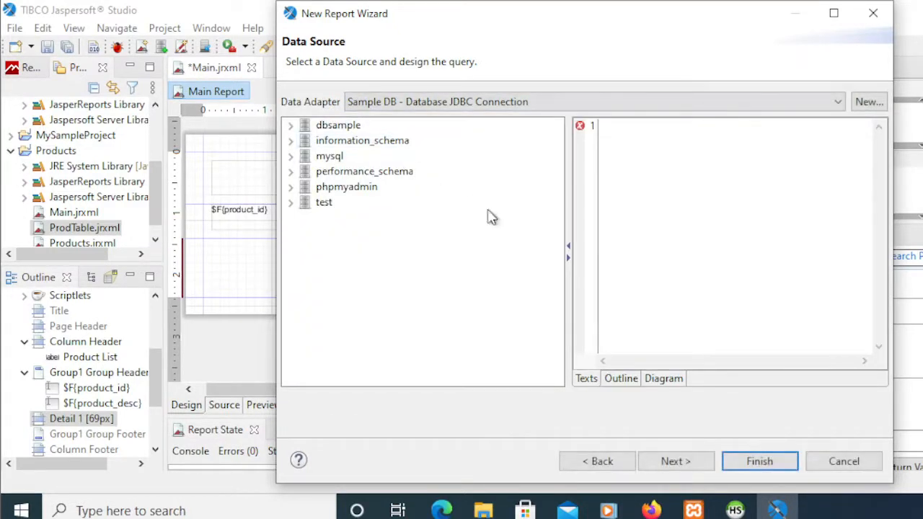
pyautogui.moveTo(570, 230); pyautogui.dragTo(518, 224)
pyautogui.click(290, 125)
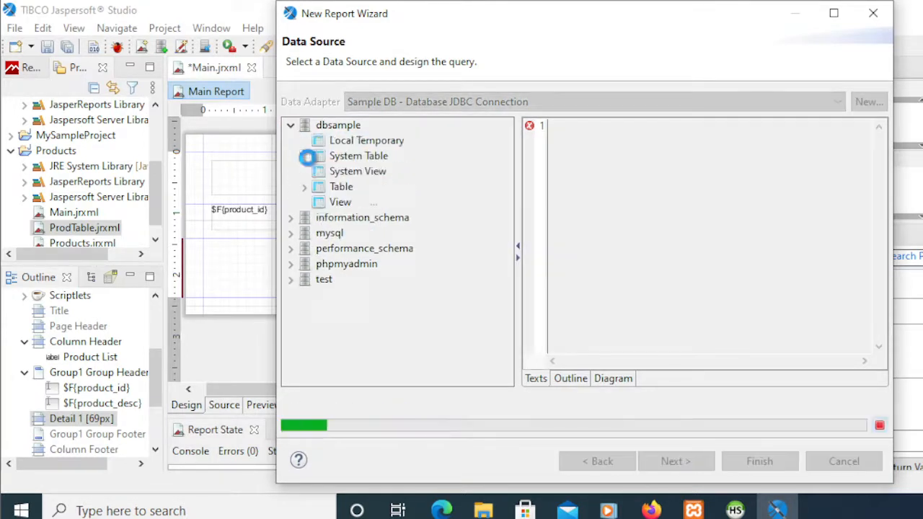
pyautogui.click(306, 187)
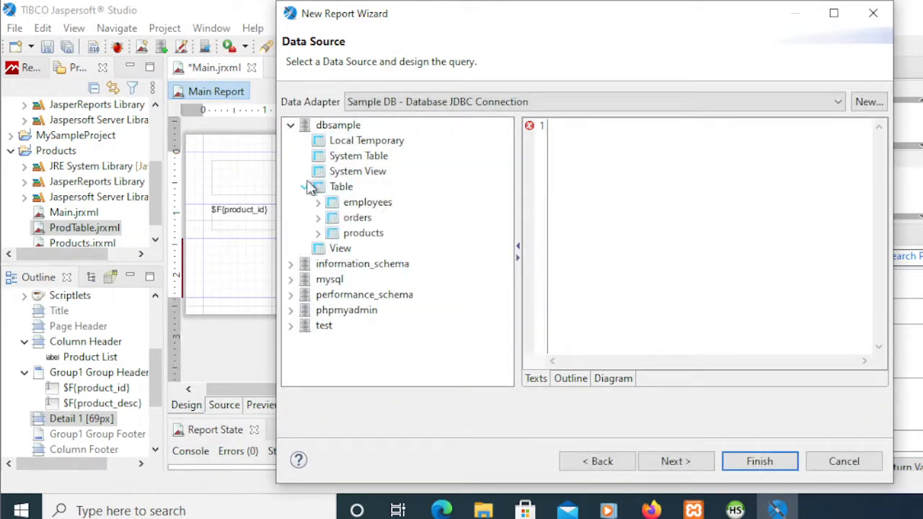
pyautogui.click(318, 217)
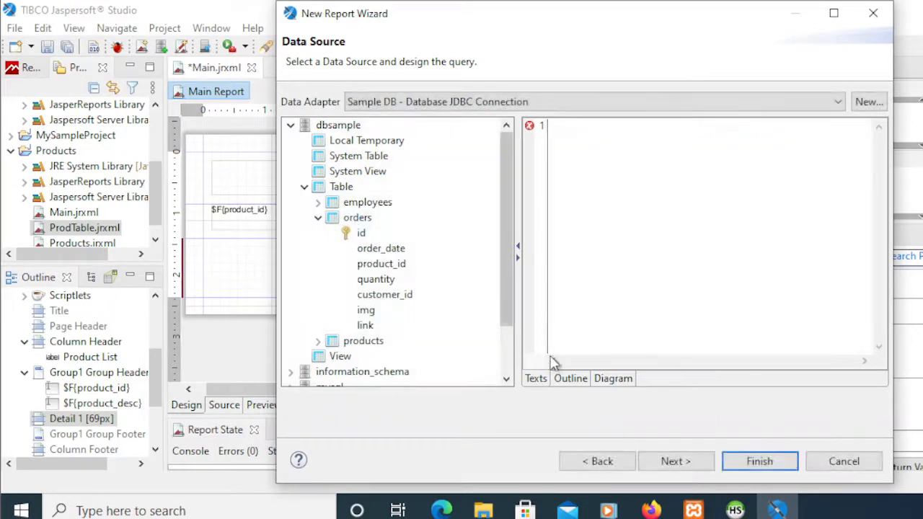
pyautogui.click(614, 380)
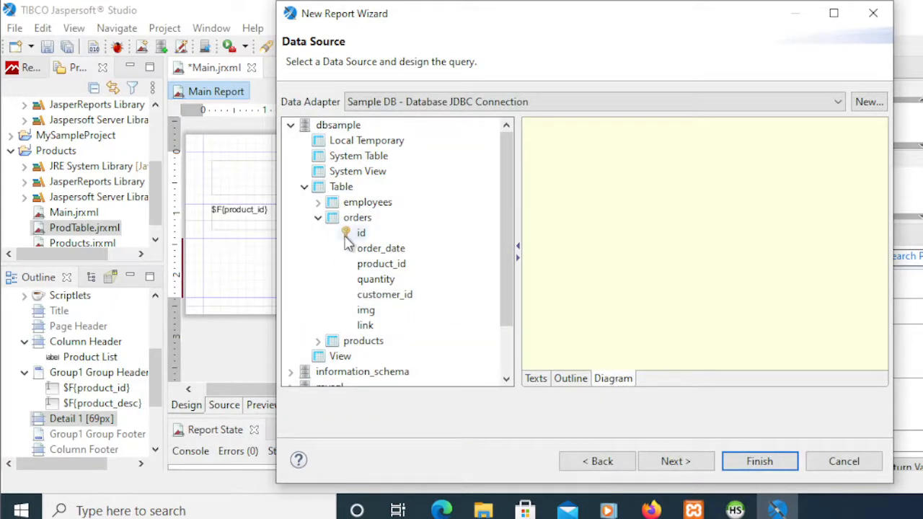
pyautogui.moveTo(346, 214); pyautogui.dragTo(567, 243)
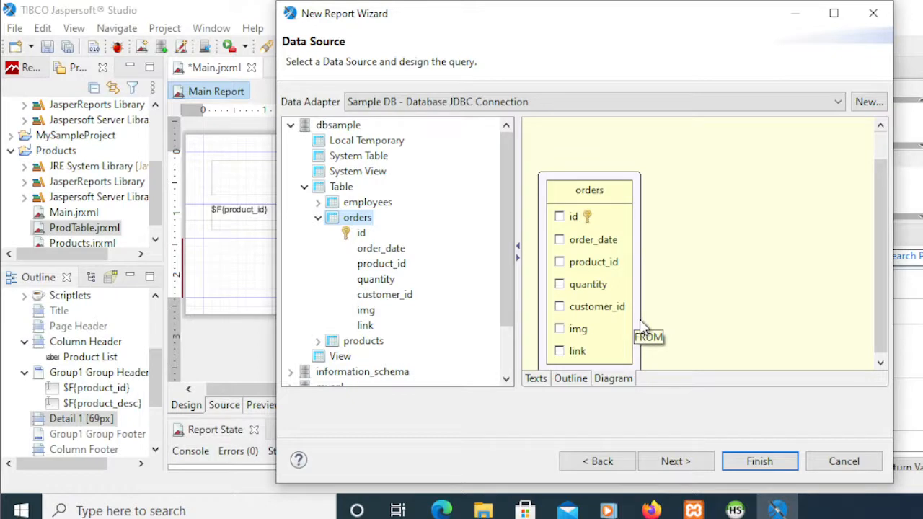
# Include the order_date, quantity, img and product_id columns of the orders table in the query.
pyautogui.click(559, 240)
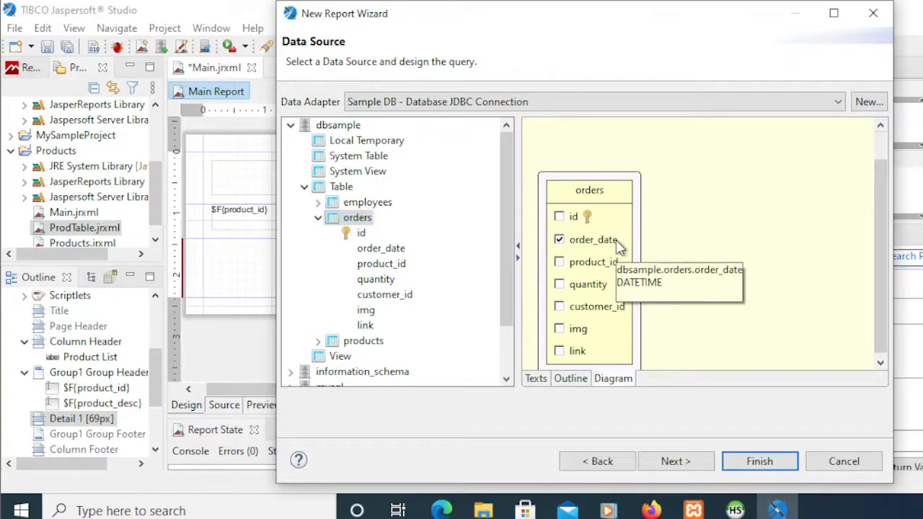
pyautogui.click(560, 284)
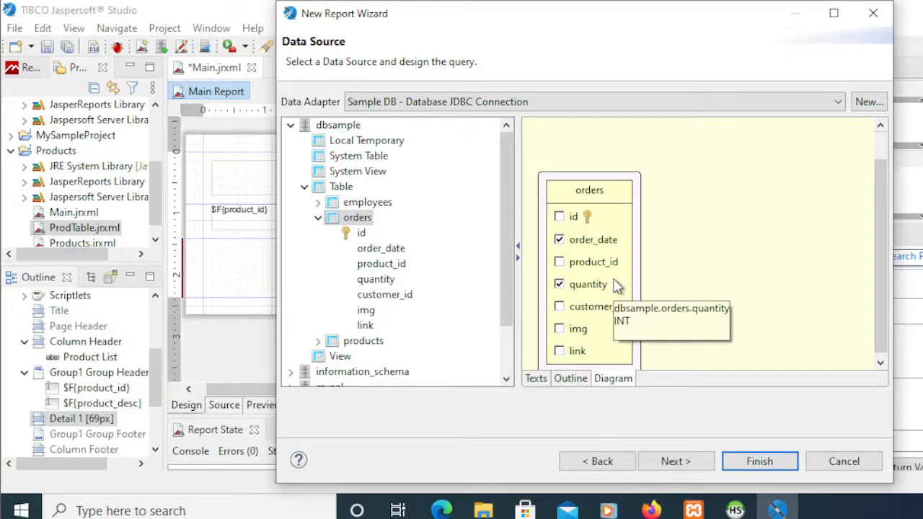
pyautogui.click(563, 328)
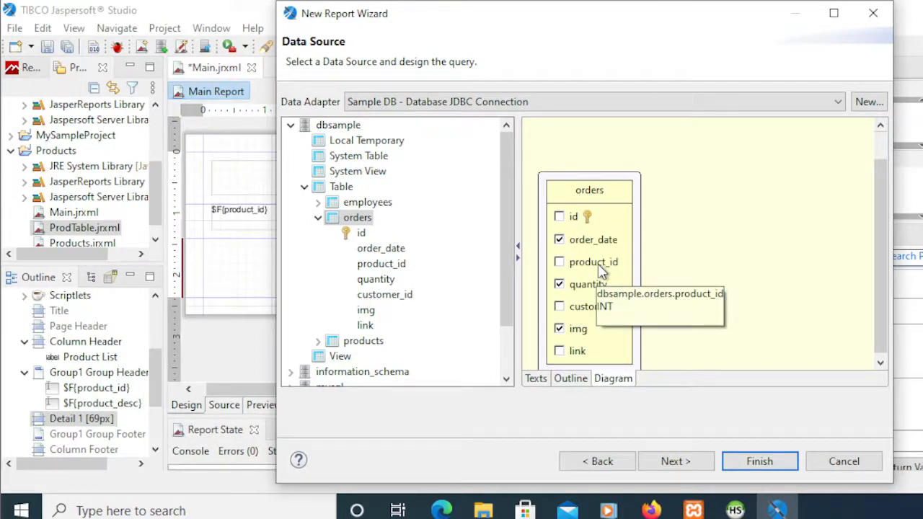
pyautogui.click(559, 264)
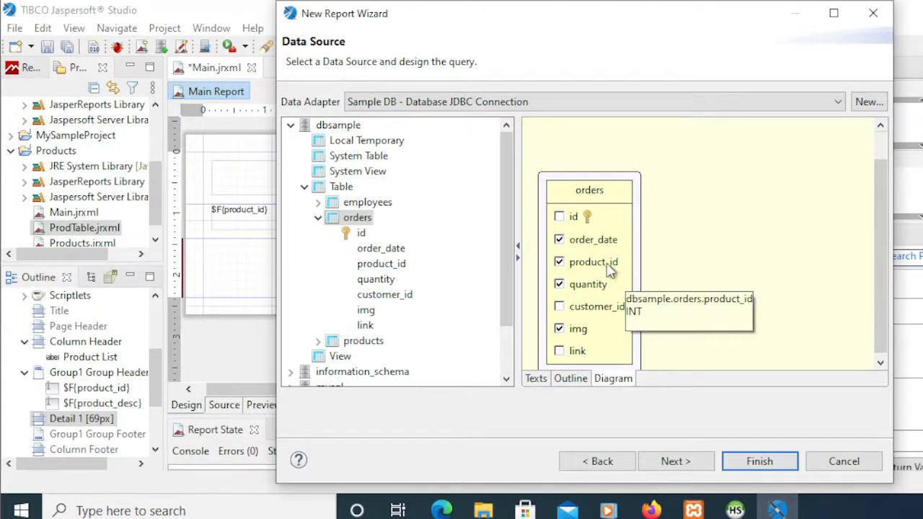
pyautogui.click(693, 469)
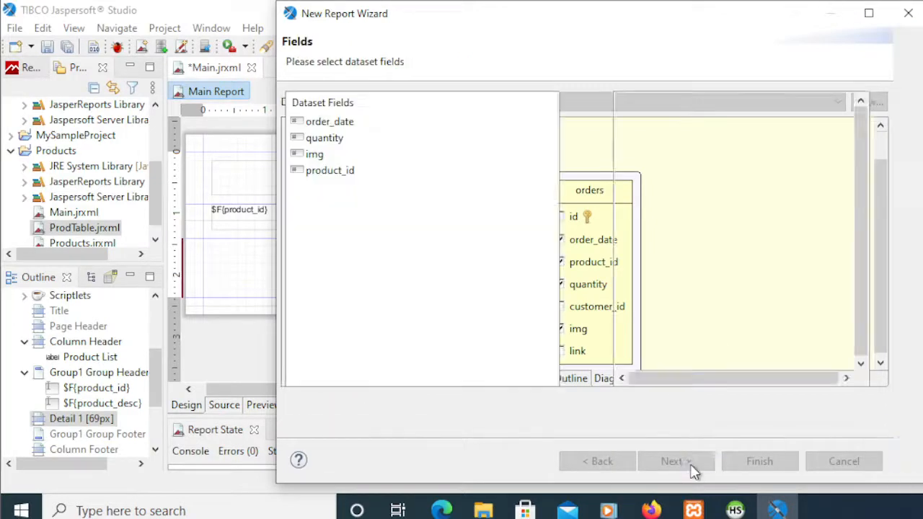
# Add all dataset fields to the report, leave grouping empty, and finish creating SubReport.jrxml.
pyautogui.click(590, 133)
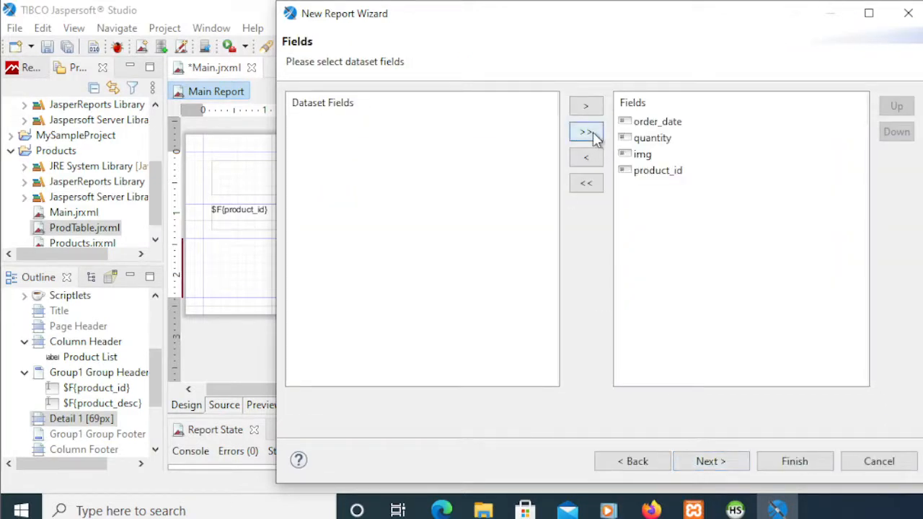
pyautogui.click(714, 462)
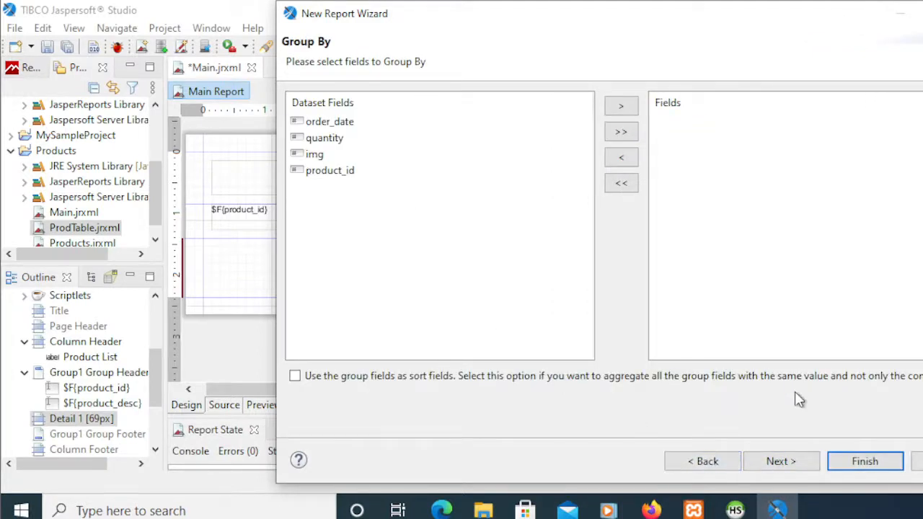
pyautogui.click(777, 462)
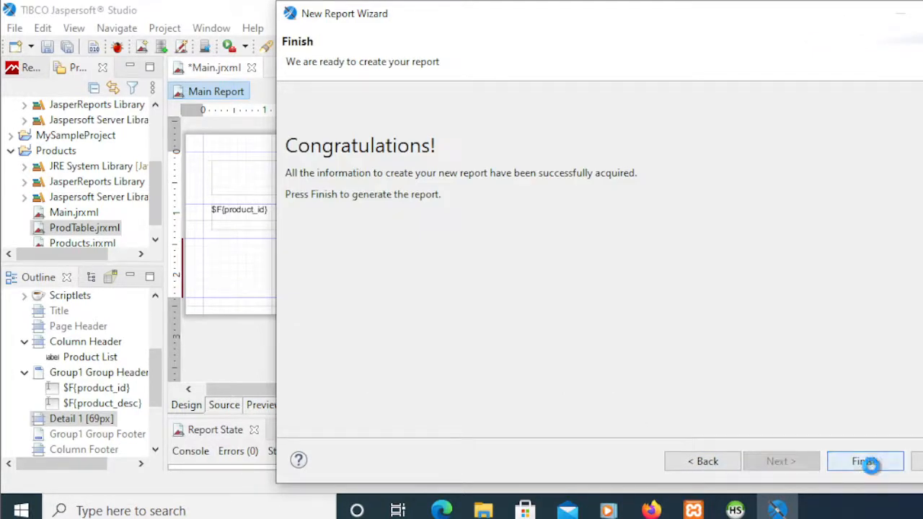
pyautogui.click(871, 464)
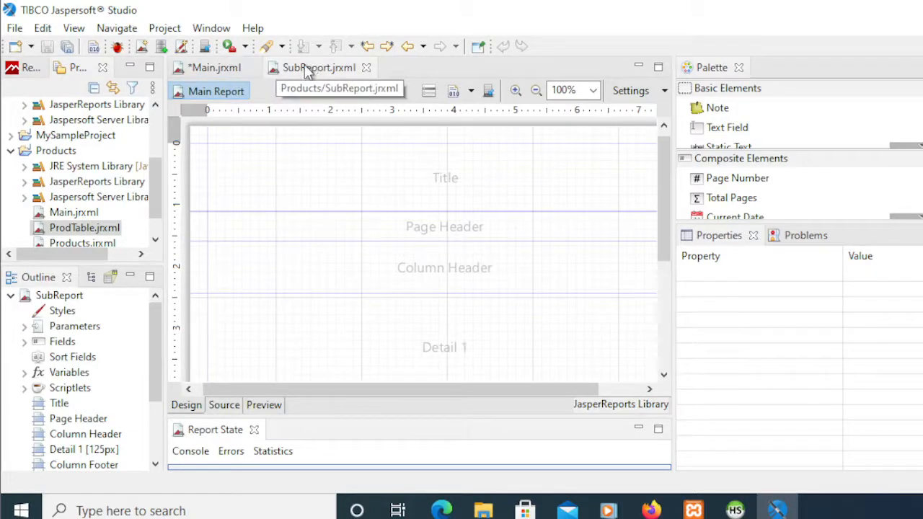
# Delete the Title, Page Header and Column Header bands from SubReport.jrxml.
pyautogui.click(336, 163)
pyautogui.rightClick(336, 162)
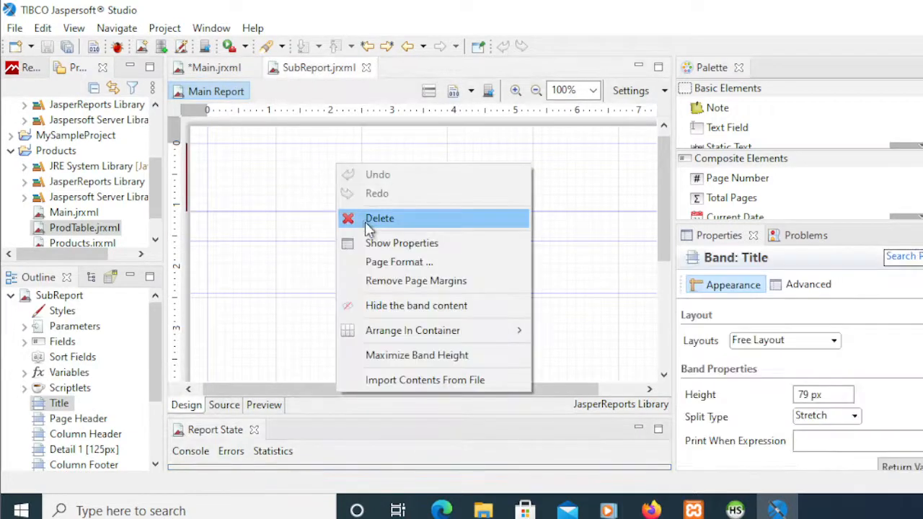
pyautogui.click(366, 222)
pyautogui.rightClick(347, 163)
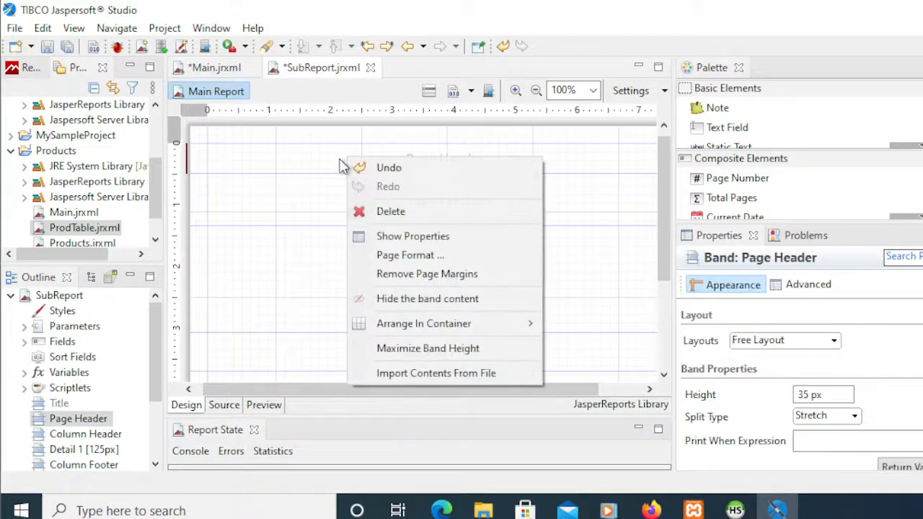
pyautogui.click(369, 210)
pyautogui.click(350, 167)
pyautogui.rightClick(350, 167)
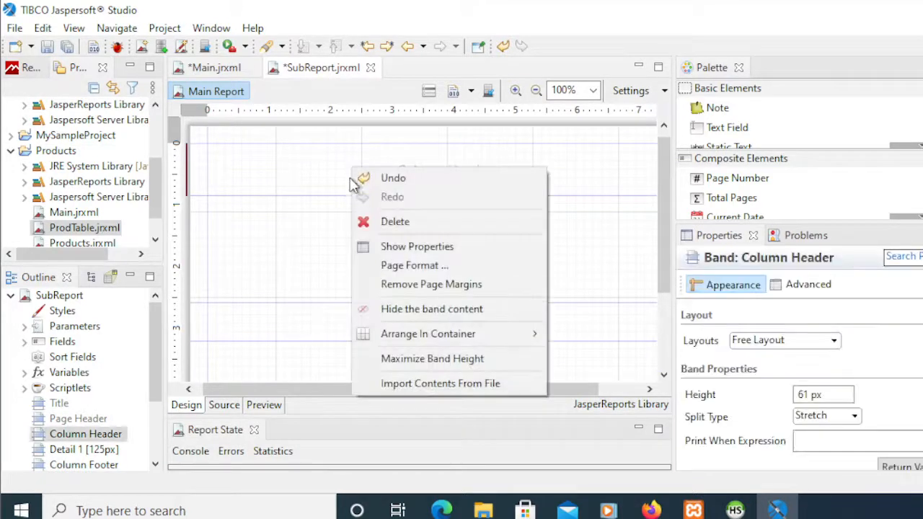
pyautogui.click(374, 224)
# Delete the Column Footer, Page Footer and Summary bands from SubReport.jrxml and reduce the Detail 1 band's height to about 99 px.
pyautogui.click(333, 265)
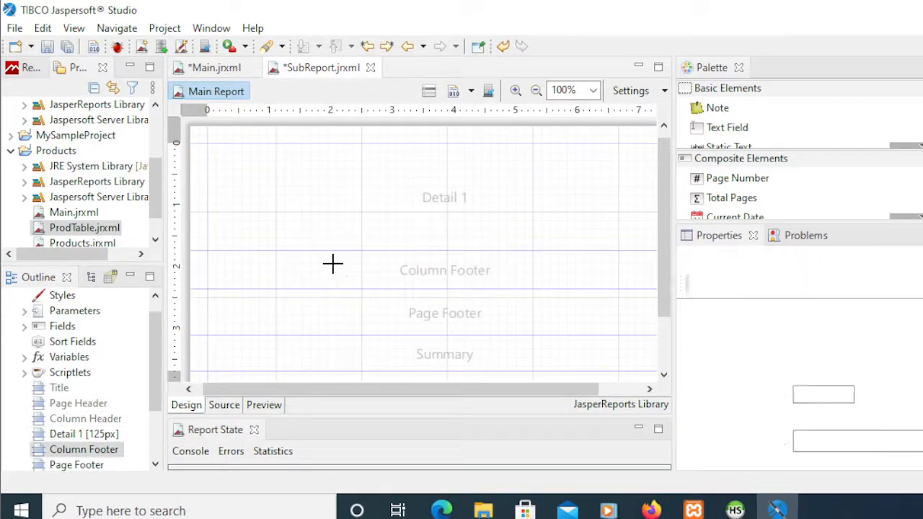
pyautogui.rightClick(336, 265)
pyautogui.click(365, 321)
pyautogui.click(334, 291)
pyautogui.rightClick(334, 291)
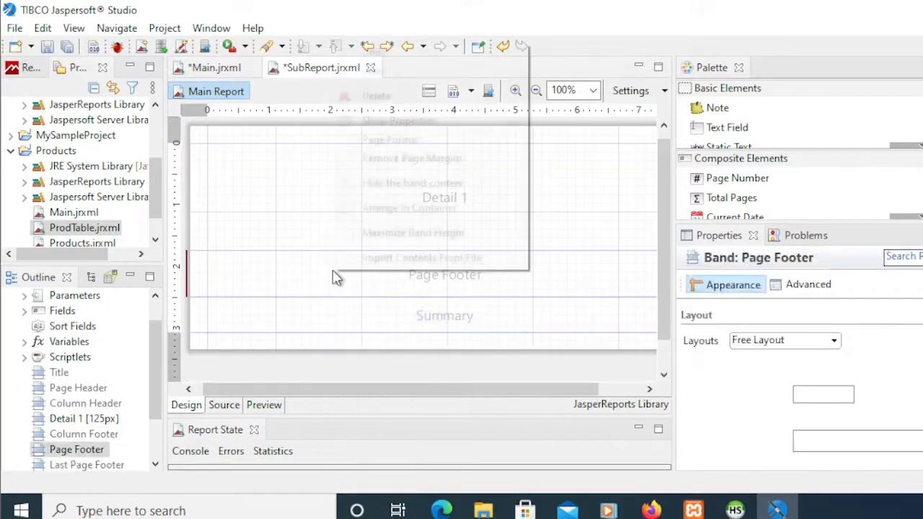
pyautogui.click(369, 97)
pyautogui.click(360, 281)
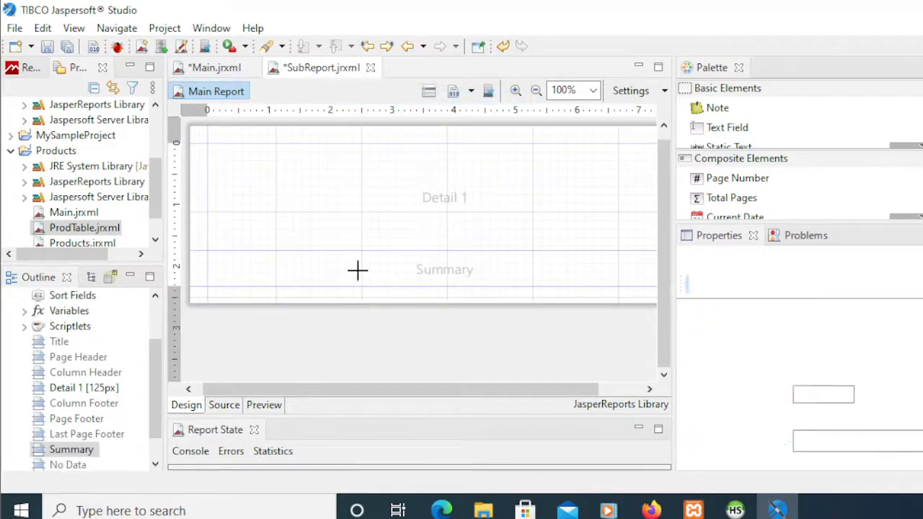
pyautogui.rightClick(374, 267)
pyautogui.click(401, 97)
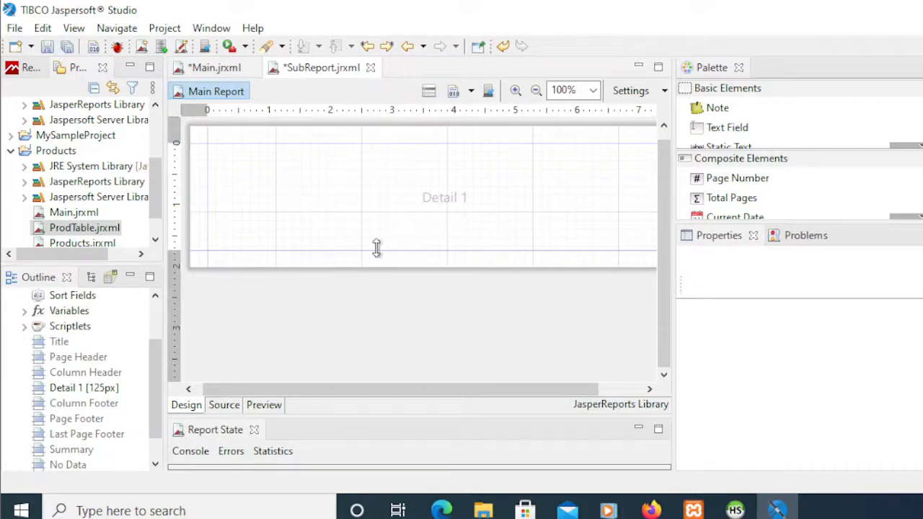
pyautogui.moveTo(376, 247); pyautogui.dragTo(375, 228)
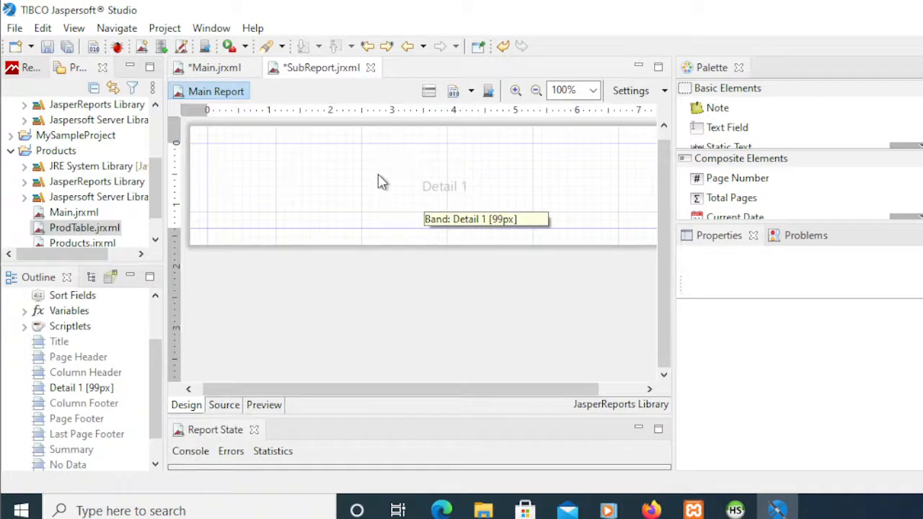
pyautogui.moveTo(160, 356); pyautogui.dragTo(157, 335)
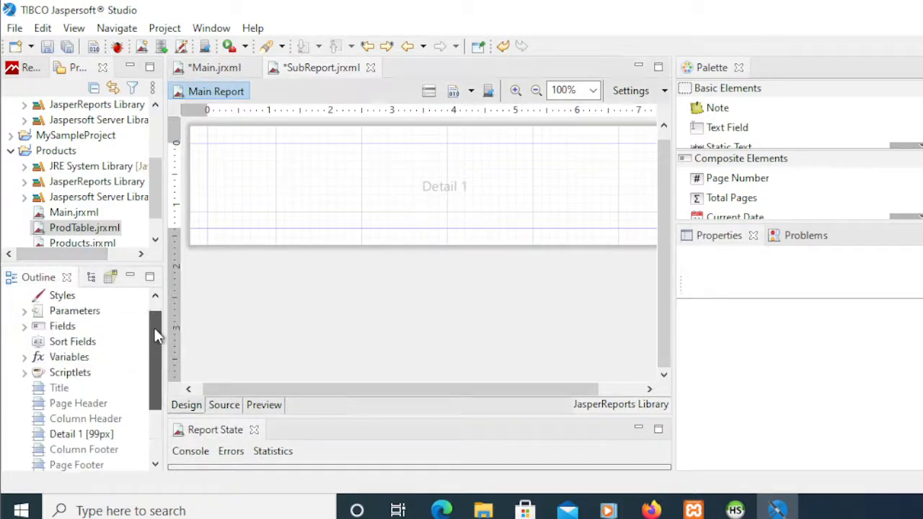
pyautogui.click(24, 326)
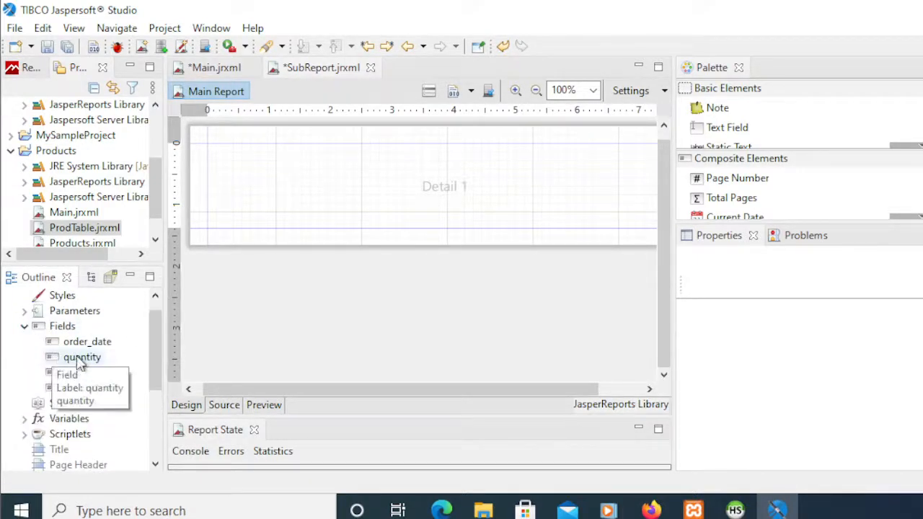
pyautogui.moveTo(82, 349); pyautogui.dragTo(248, 187)
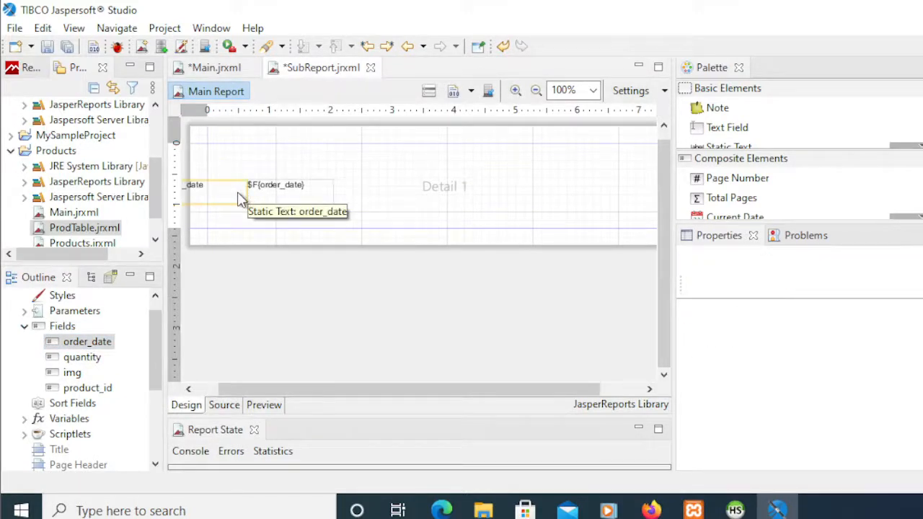
pyautogui.click(210, 200)
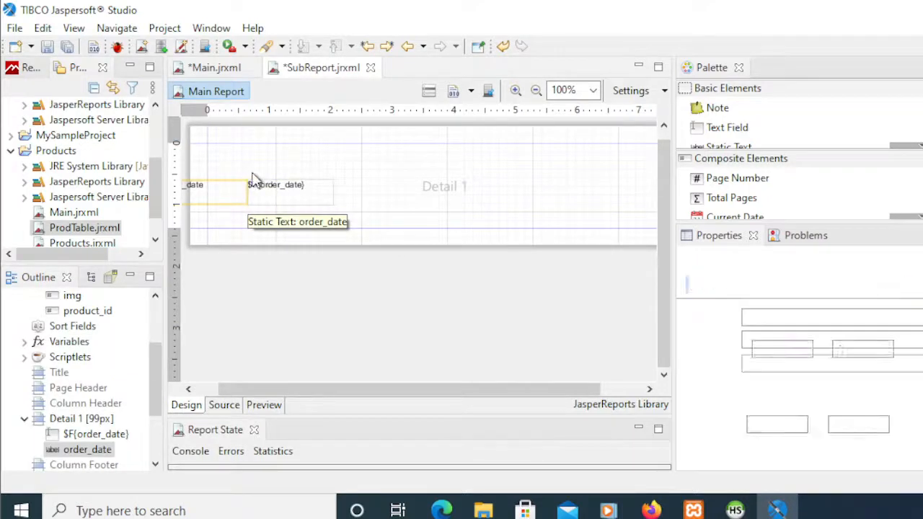
pyautogui.moveTo(253, 173); pyautogui.dragTo(256, 173)
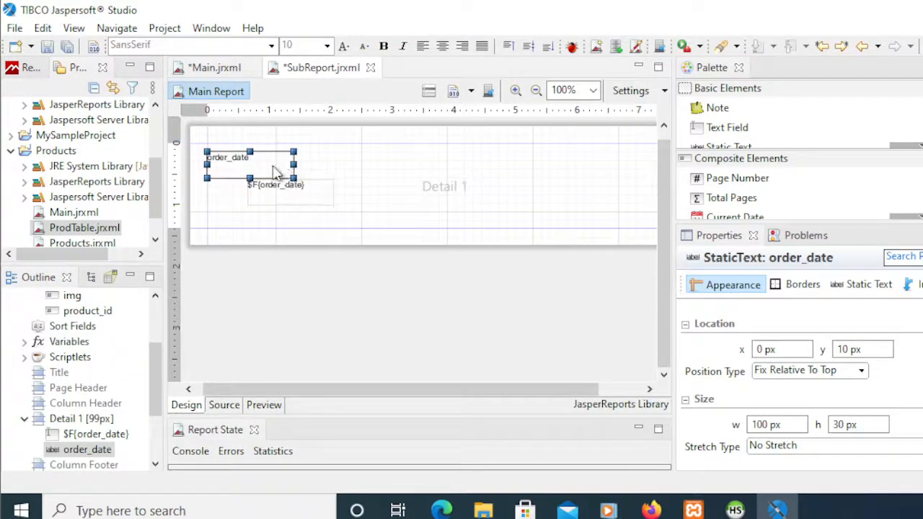
pyautogui.press('Delete')
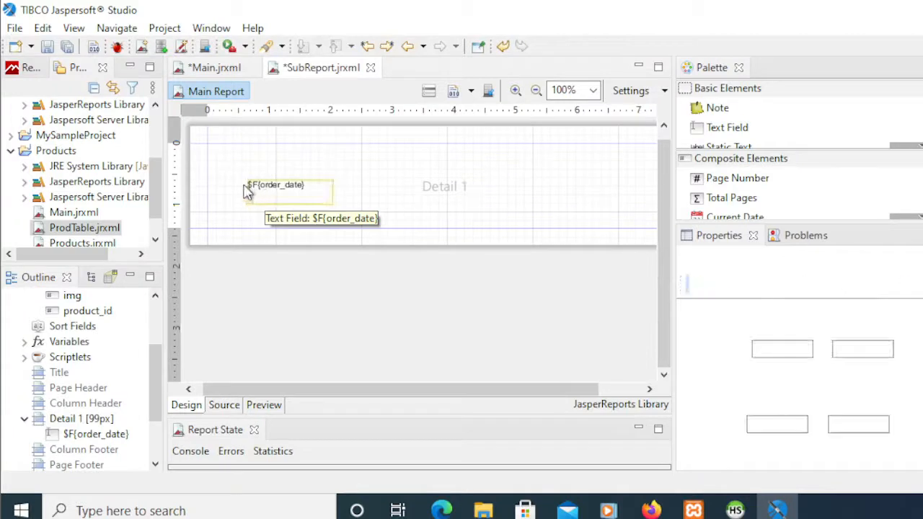
pyautogui.moveTo(263, 193); pyautogui.dragTo(233, 183)
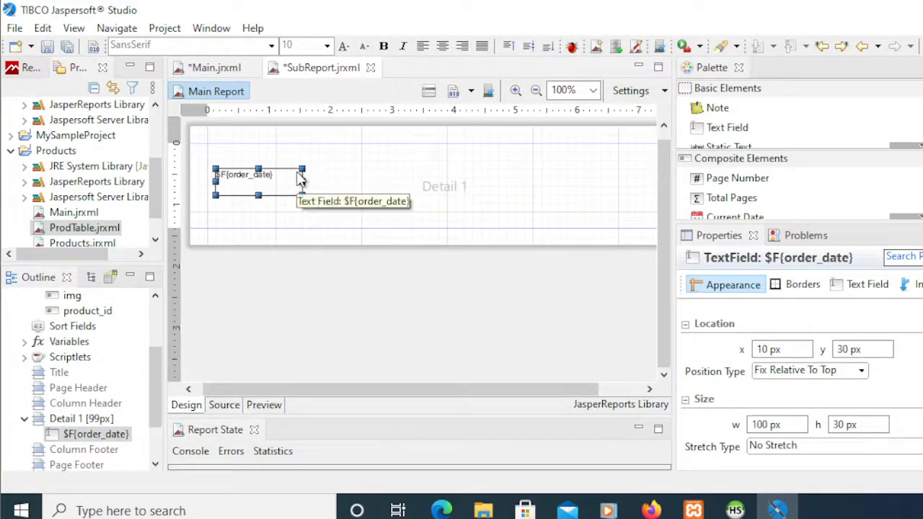
pyautogui.press('Delete')
# Add the Column Header band back to SubReport.jrxml.
pyautogui.click(104, 403)
pyautogui.rightClick(105, 403)
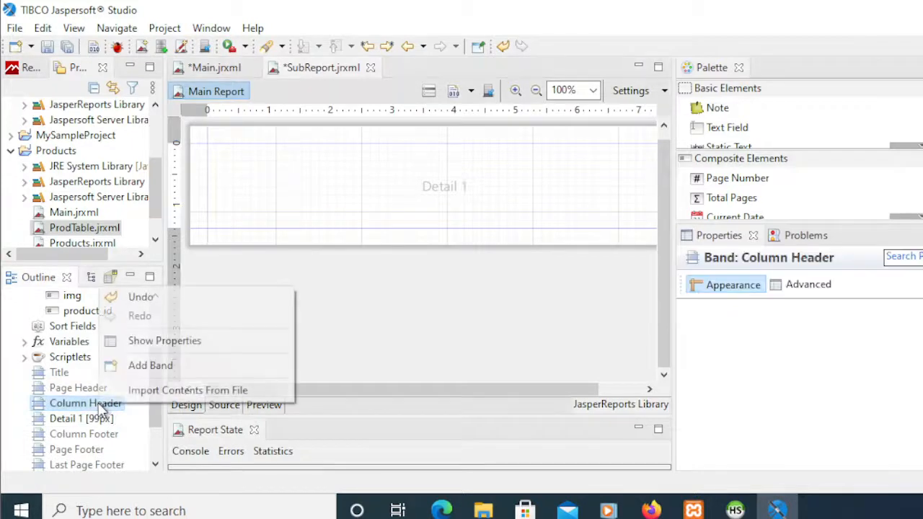
pyautogui.click(149, 366)
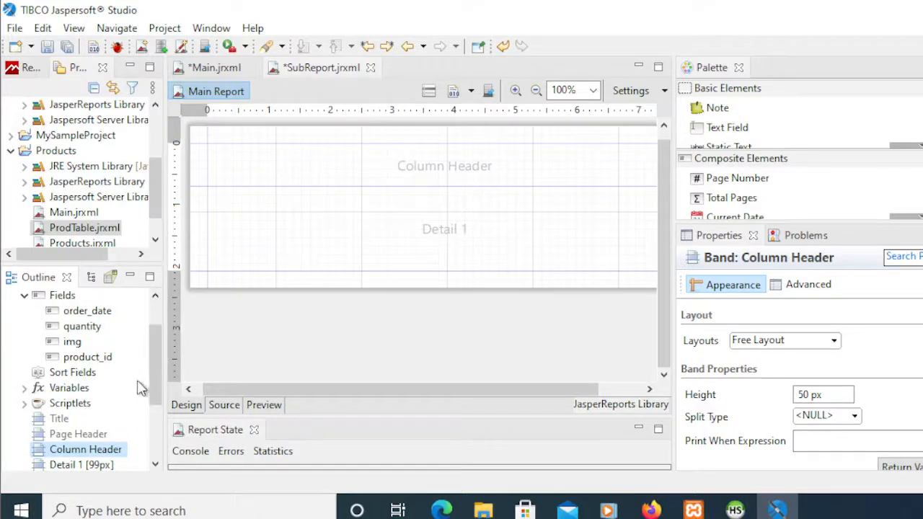
# Place the order_date field in Detail 1 at about x 50 px, y 0 px, with its label directly above it in the Column Header.
pyautogui.scroll(2, 152, 353)
pyautogui.moveTo(101, 355); pyautogui.dragTo(253, 208)
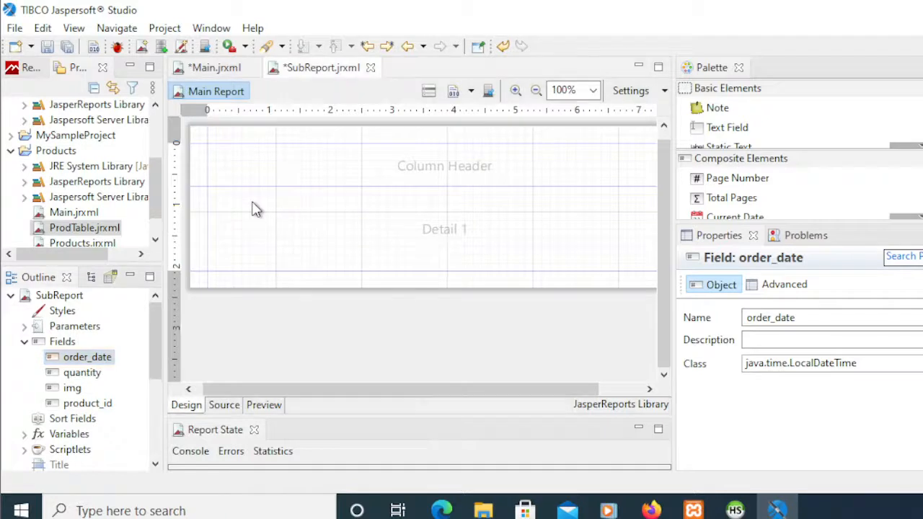
pyautogui.click(269, 155)
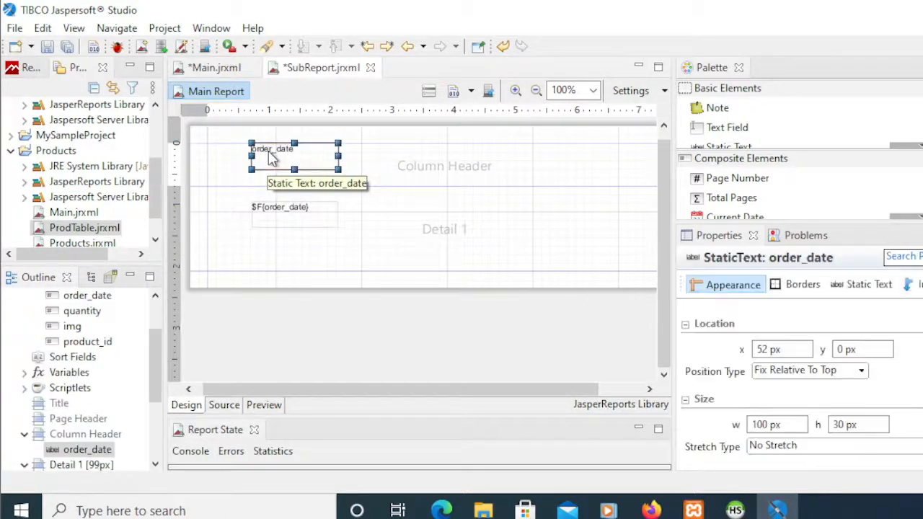
pyautogui.moveTo(269, 155); pyautogui.dragTo(270, 174)
pyautogui.moveTo(271, 217); pyautogui.dragTo(270, 200)
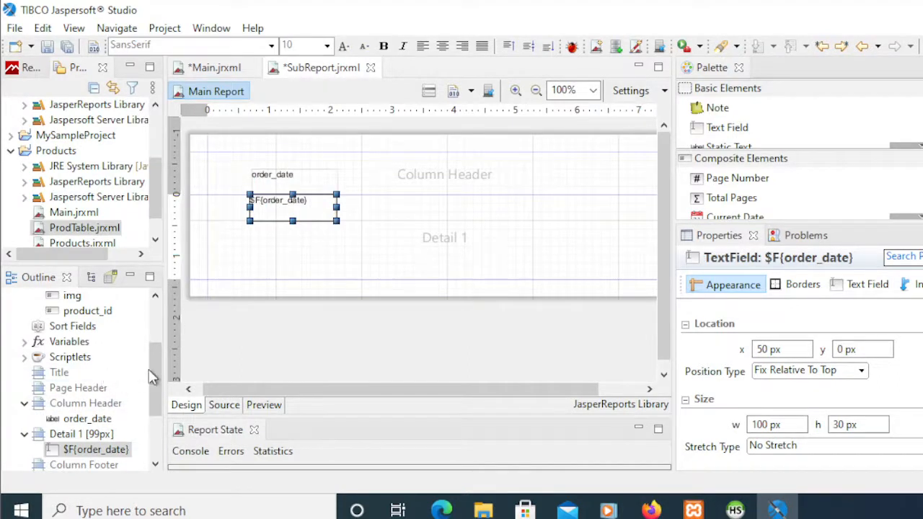
# Place the quantity field in Detail 1 at x 170 px, y 0 px, and its label in the Column Header at x 170 px, y 20 px.
pyautogui.scroll(2, 152, 343)
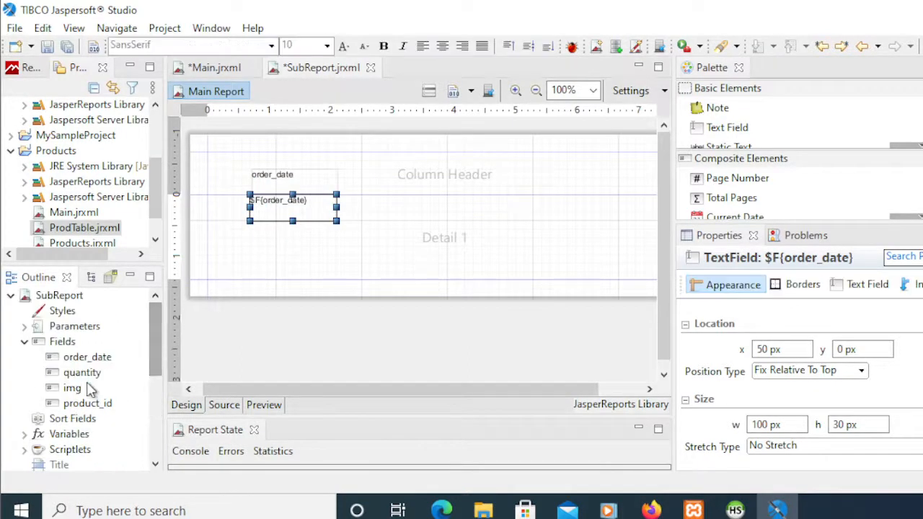
pyautogui.moveTo(82, 373); pyautogui.dragTo(367, 208)
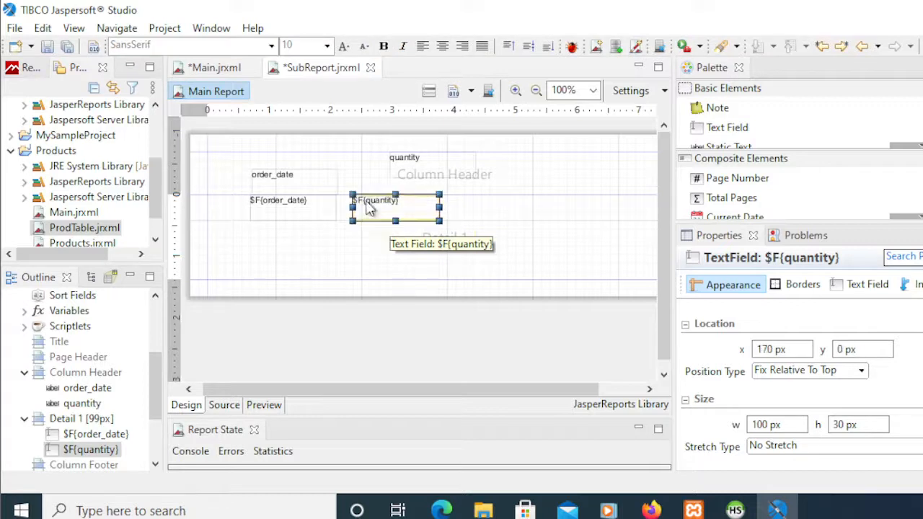
pyautogui.moveTo(399, 165); pyautogui.dragTo(364, 181)
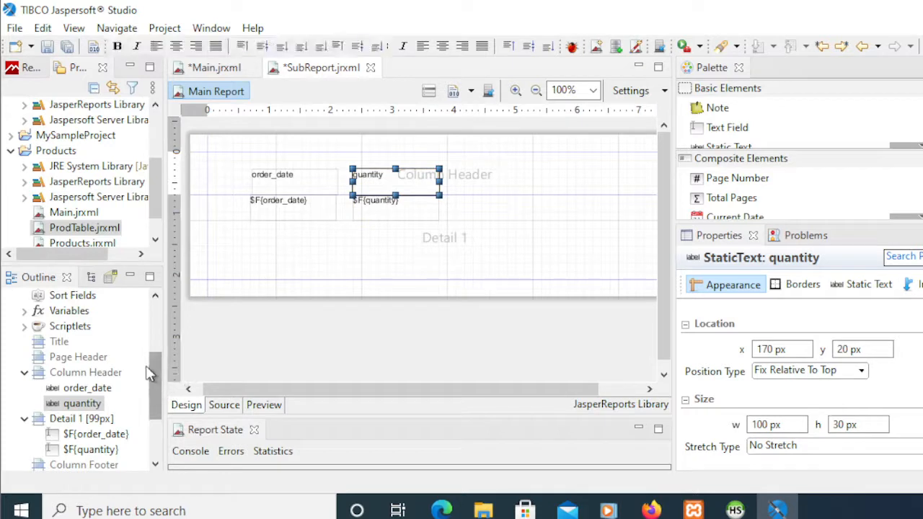
# Set the class of the img field to java.awt.Image.
pyautogui.moveTo(150, 383); pyautogui.dragTo(144, 353)
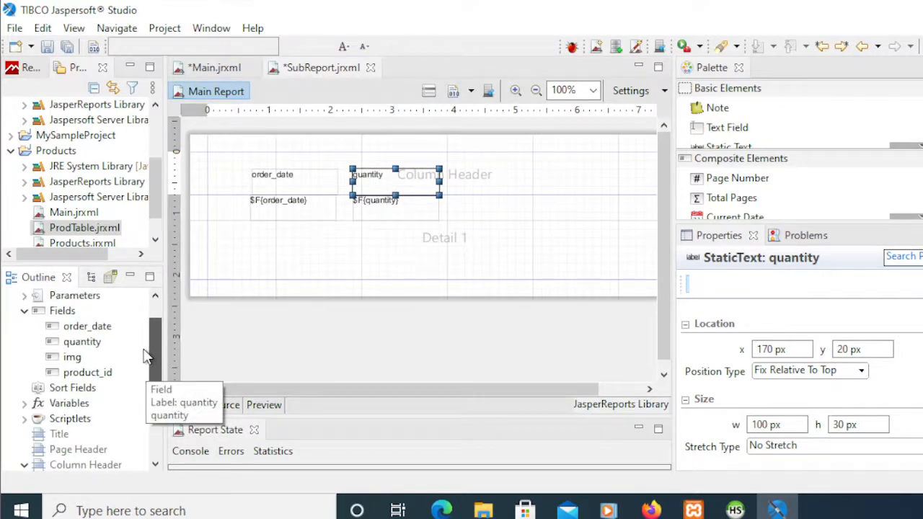
pyautogui.click(72, 357)
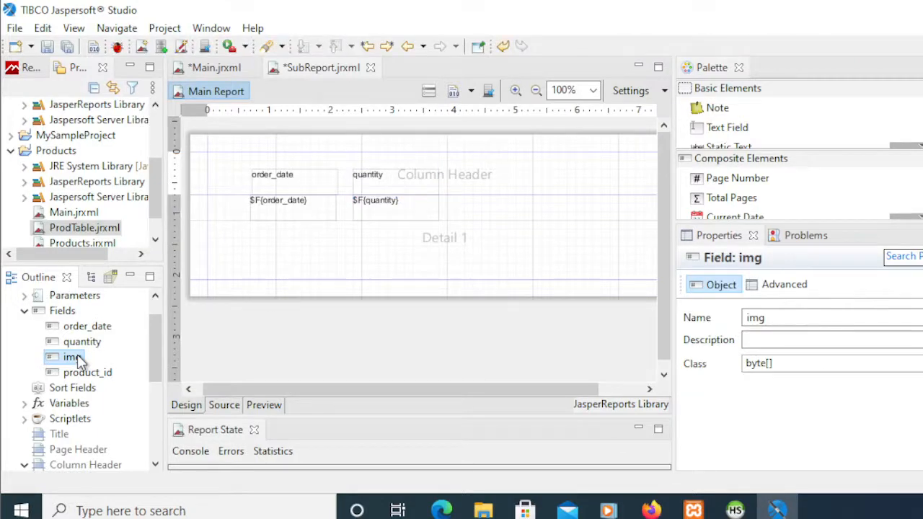
pyautogui.moveTo(672, 337); pyautogui.dragTo(590, 336)
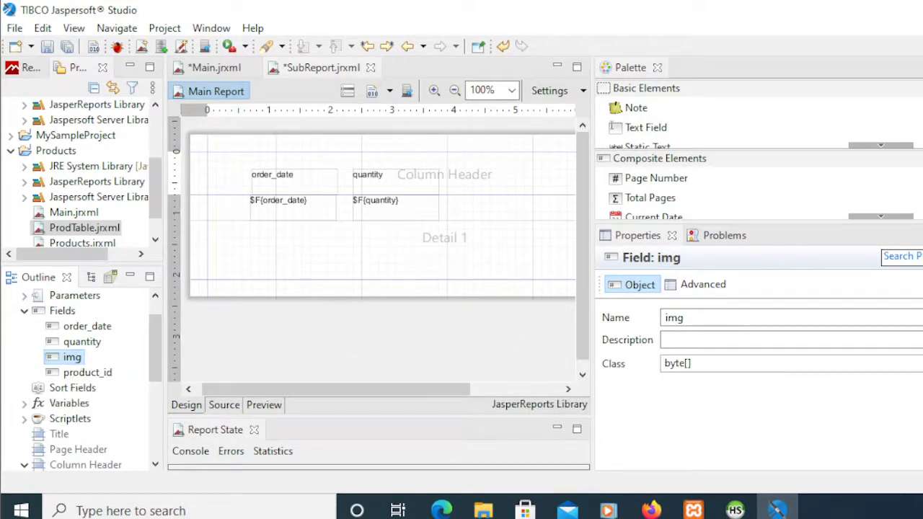
pyautogui.click(678, 363)
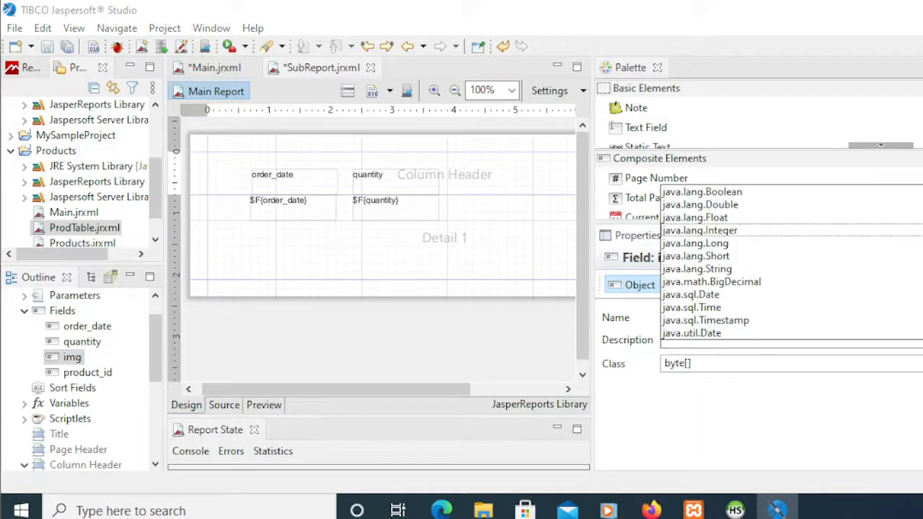
pyautogui.click(709, 264)
pyautogui.click(708, 364)
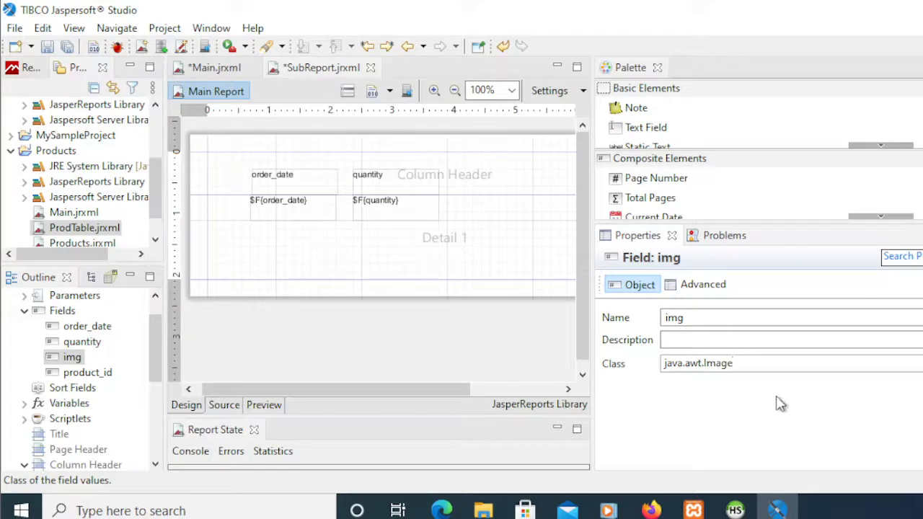
pyautogui.moveTo(777, 509)
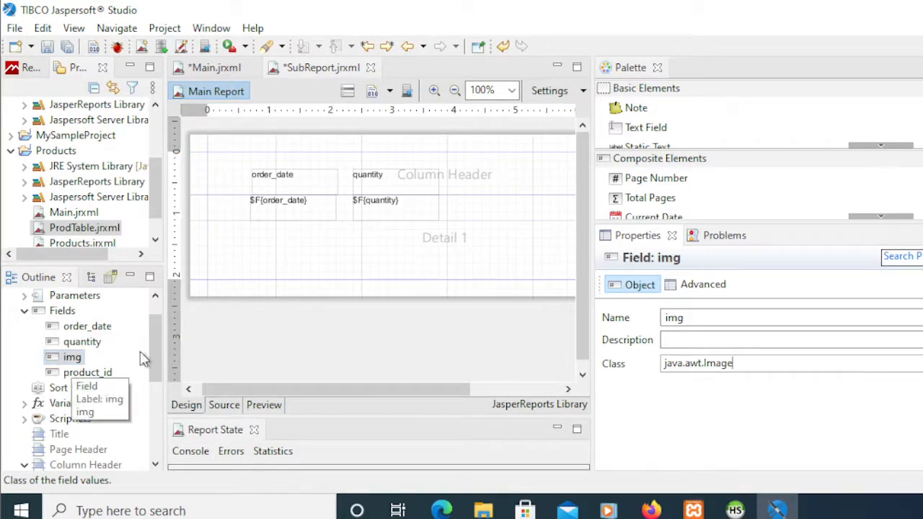
pyautogui.moveTo(750, 363); pyautogui.dragTo(674, 365)
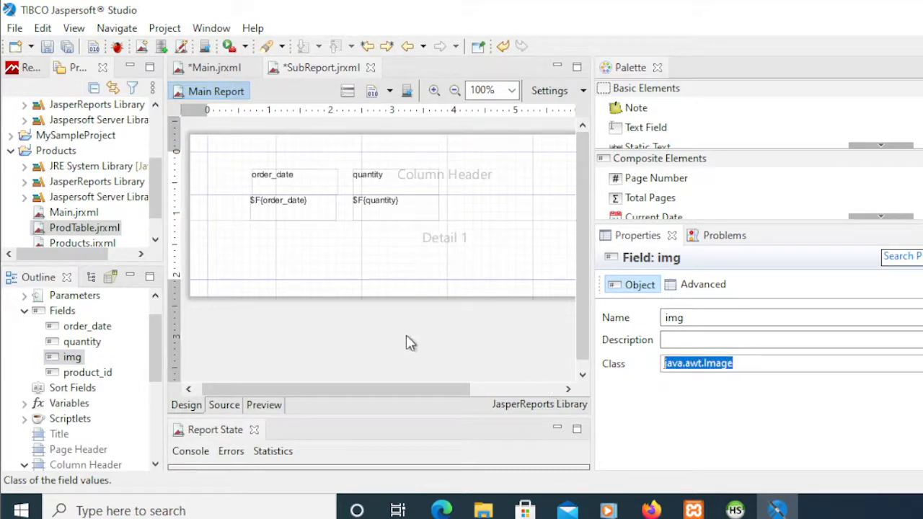
# Add an Image element without an image to Detail 1 at x 280 px, y 0 px, and reduce the band's height to about 58 px.
pyautogui.click(879, 146)
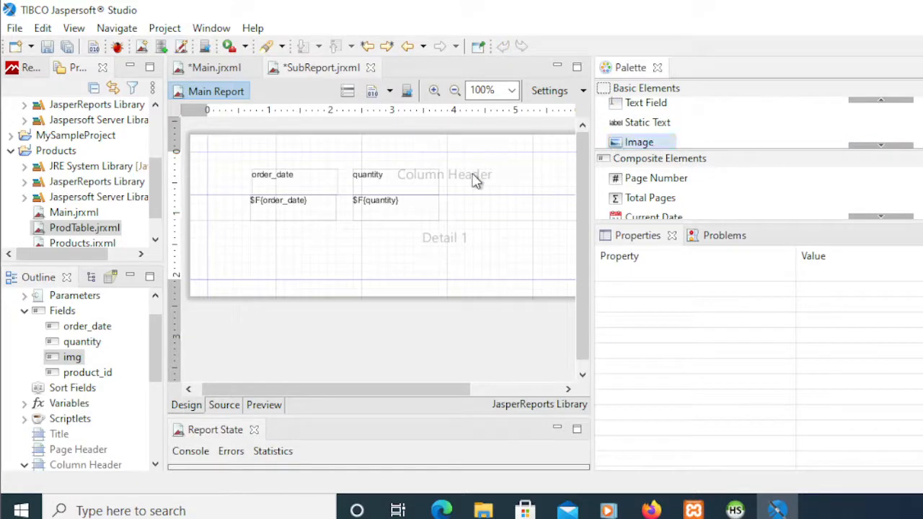
pyautogui.moveTo(476, 180); pyautogui.dragTo(455, 220)
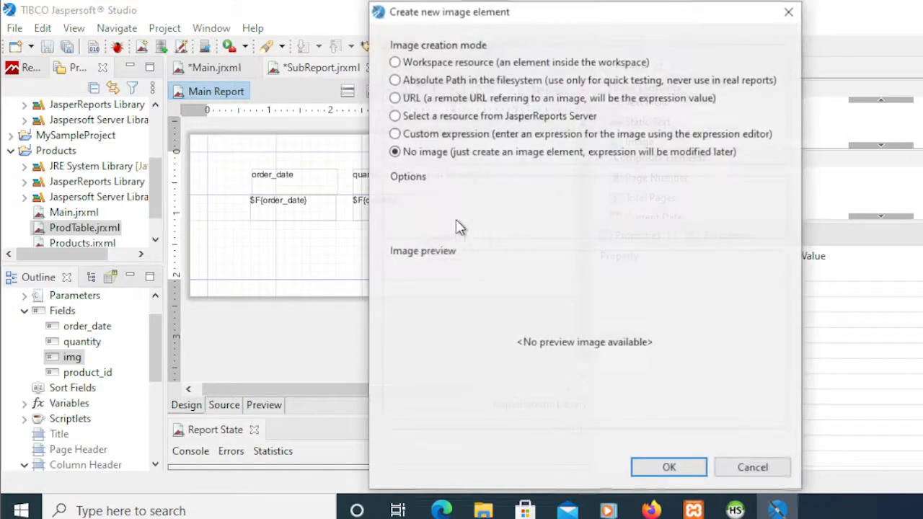
pyautogui.click(665, 467)
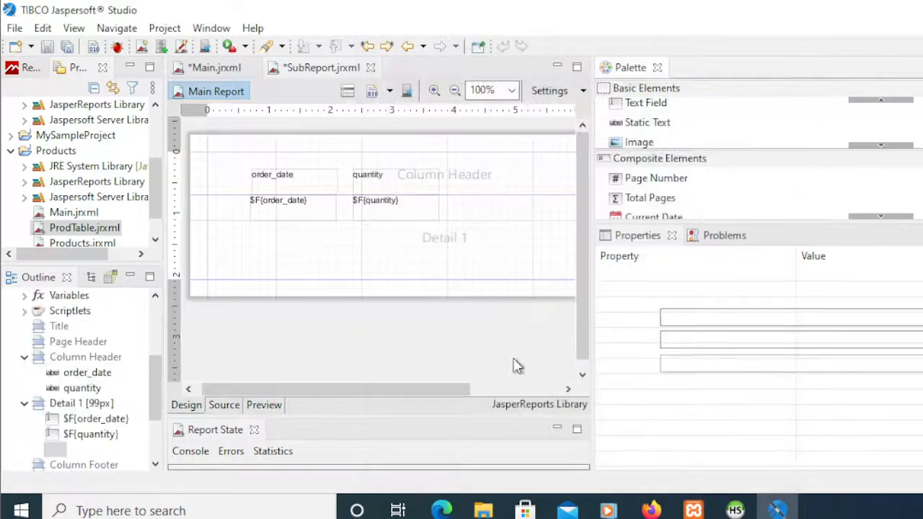
pyautogui.moveTo(477, 235); pyautogui.dragTo(450, 241)
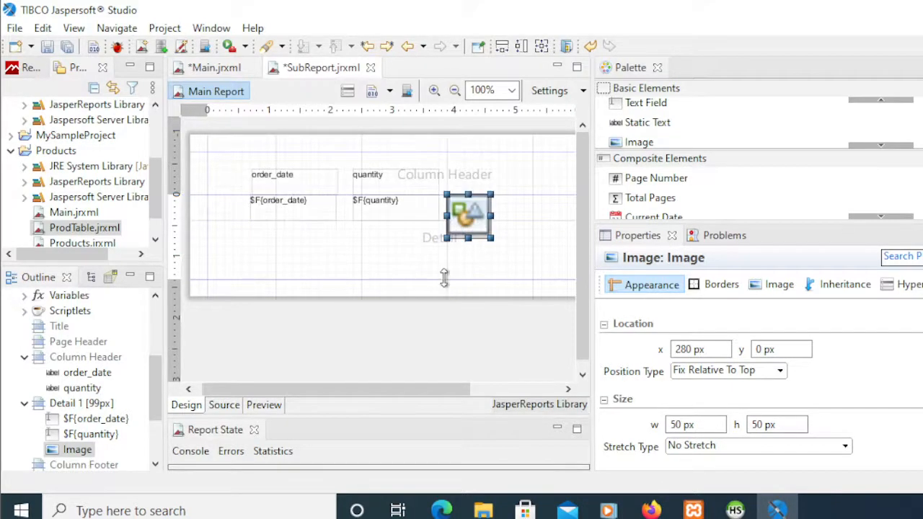
pyautogui.moveTo(444, 279); pyautogui.dragTo(438, 249)
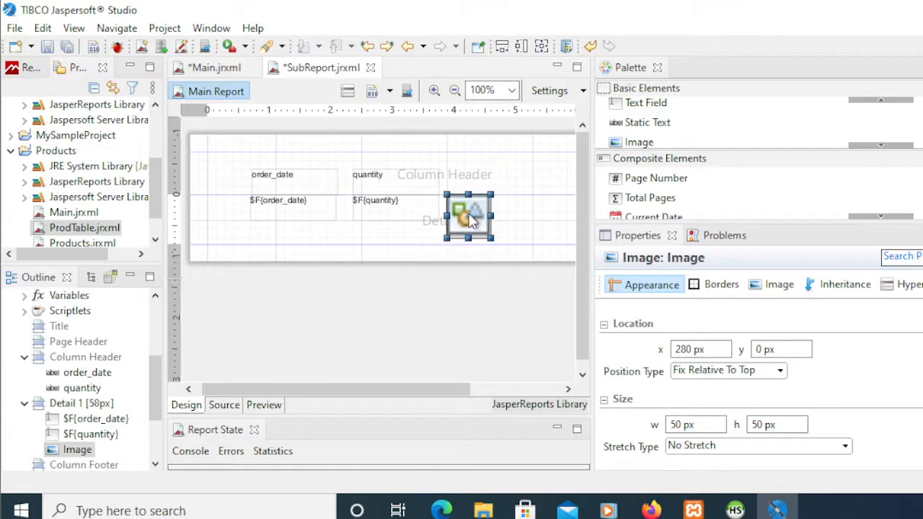
# Set the Image element's expression to $F{img} and preview the subreport.
pyautogui.click(780, 289)
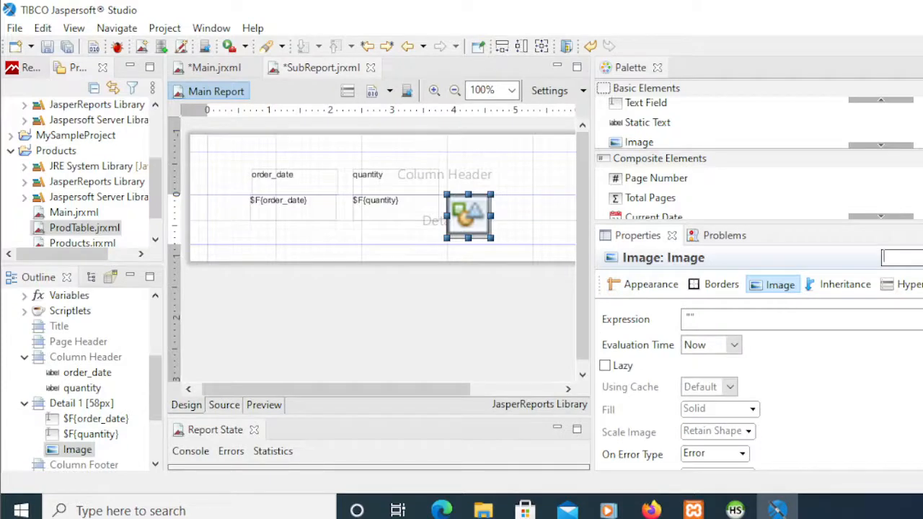
pyautogui.click(710, 319)
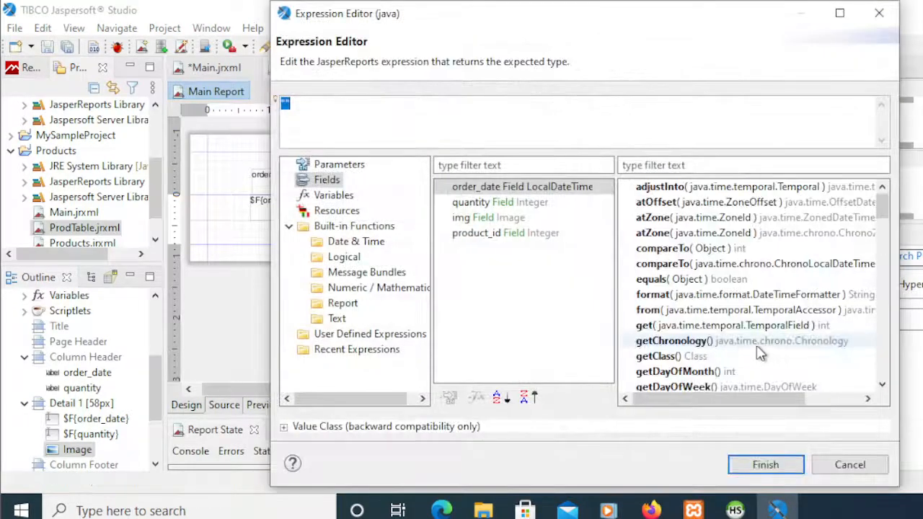
pyautogui.doubleClick(476, 218)
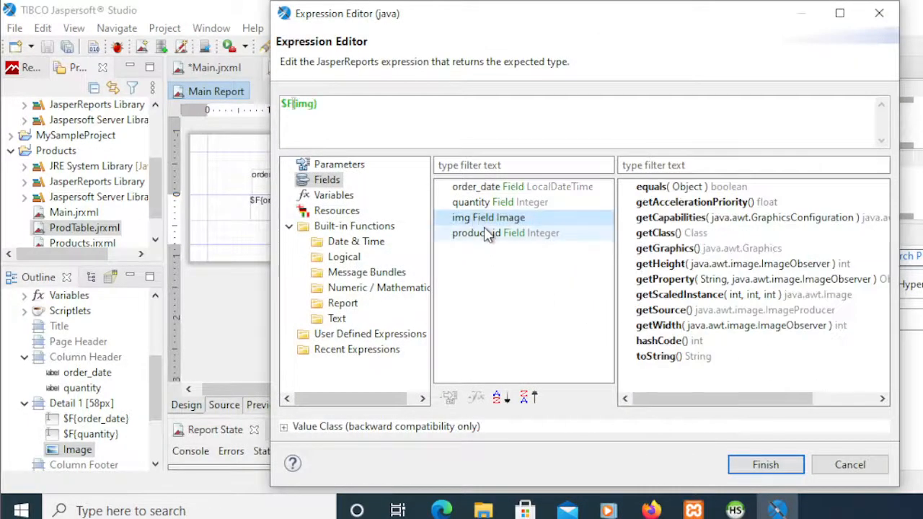
pyautogui.click(745, 467)
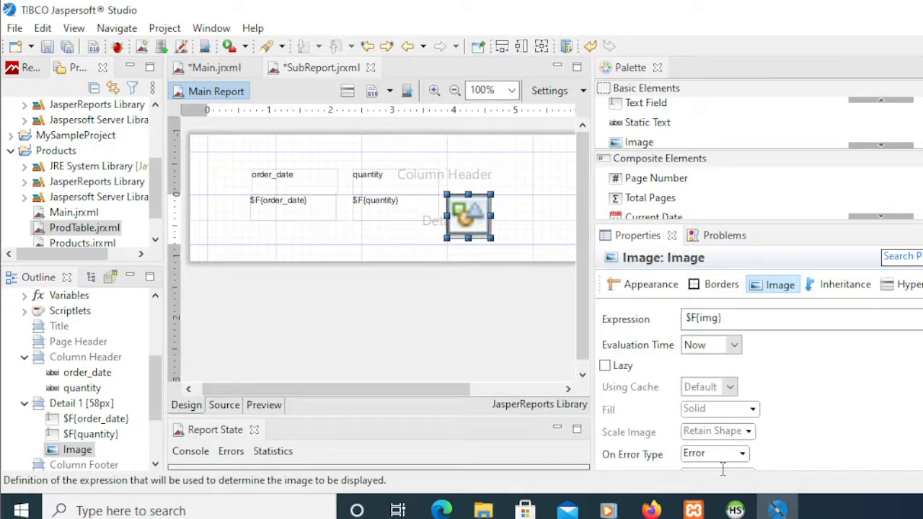
pyautogui.click(263, 405)
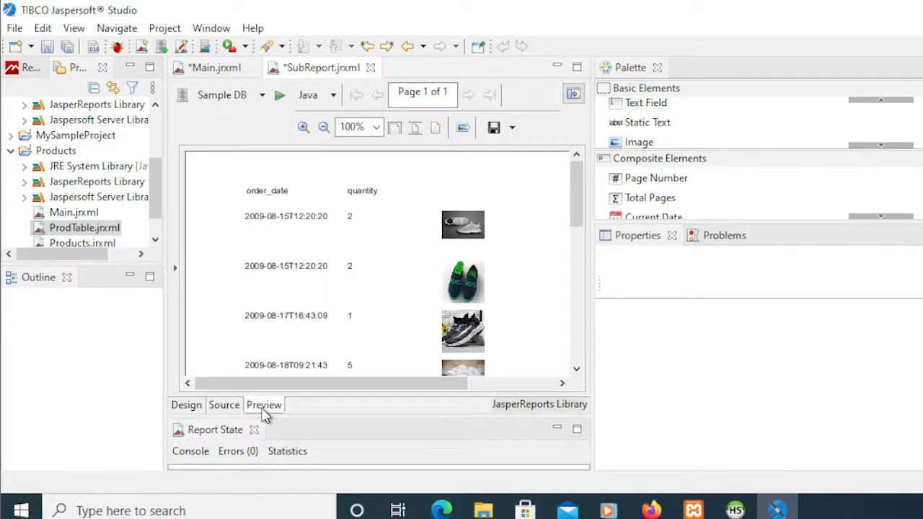
pyautogui.moveTo(580, 204)
pyautogui.mouseDown()
pyautogui.moveTo(577, 302)
pyautogui.moveTo(563, 207)
pyautogui.mouseUp()
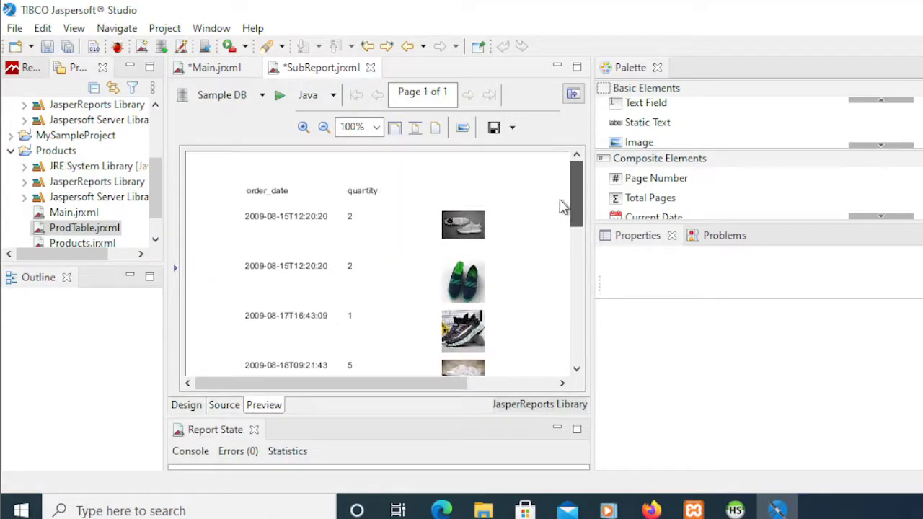
# Change the two Column Header labels' text in the subreport design to ORDER DATE and QUANTITY.
pyautogui.click(186, 405)
pyautogui.click(285, 176)
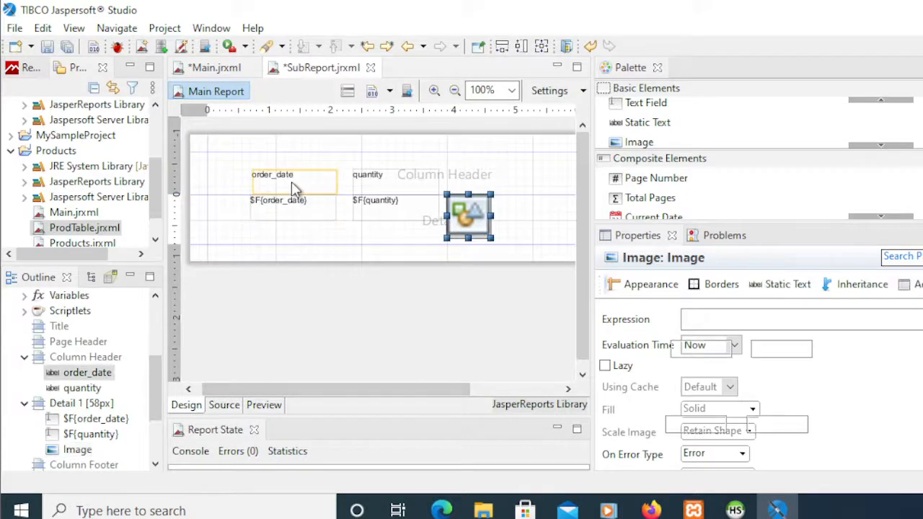
pyautogui.doubleClick(292, 180)
pyautogui.write('ORDER DATE')
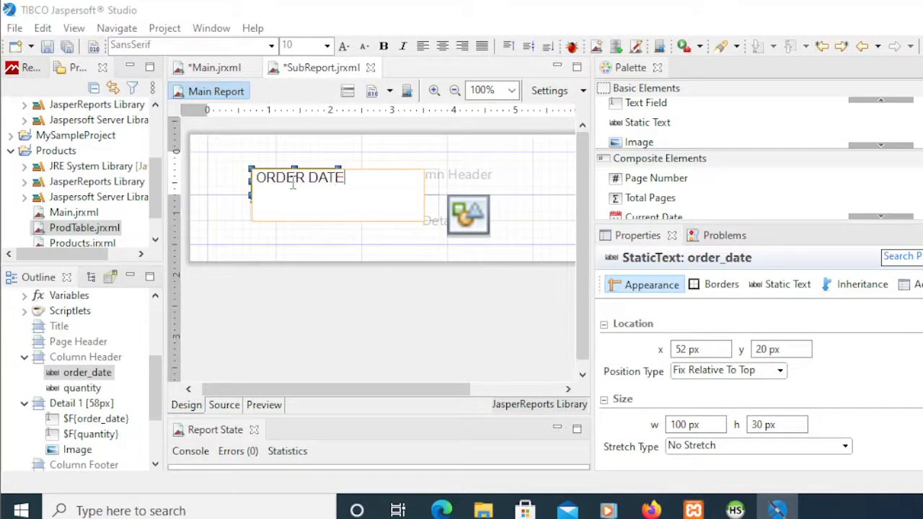
pyautogui.press('Escape')
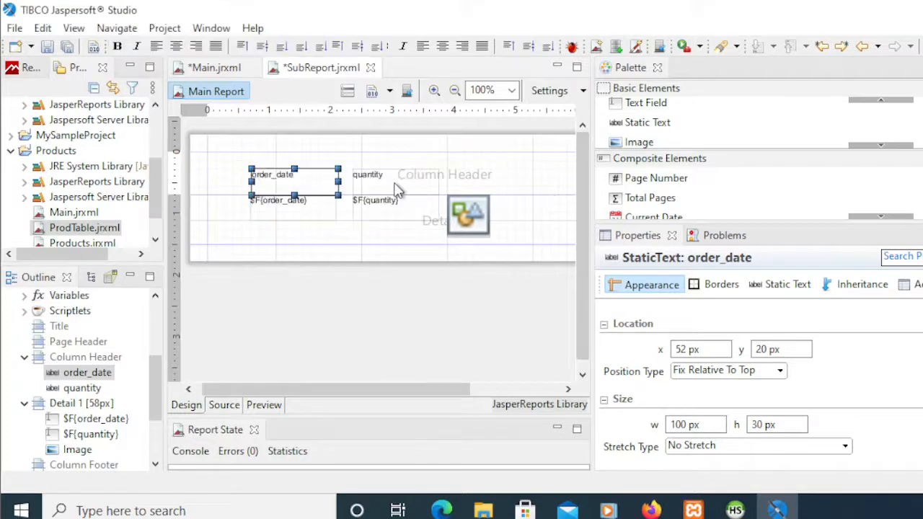
pyautogui.click(394, 183)
pyautogui.doubleClick(398, 183)
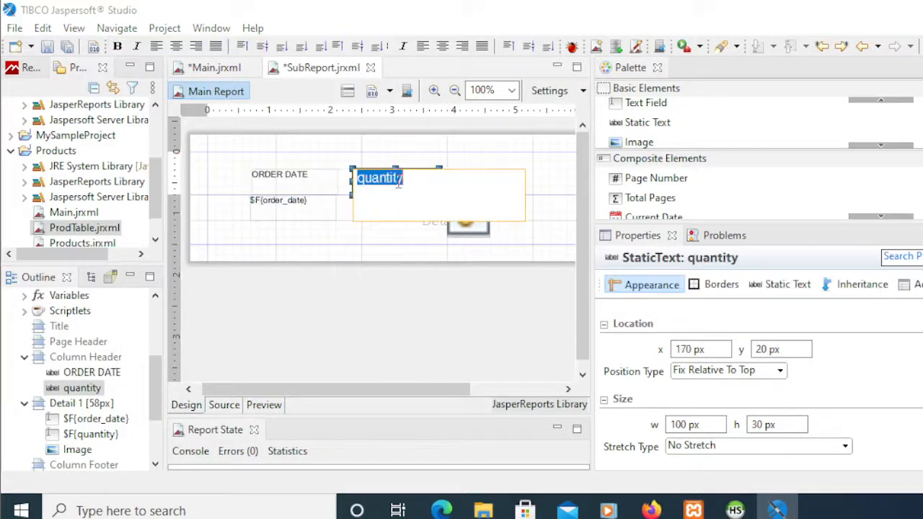
pyautogui.write('QUANTITY')
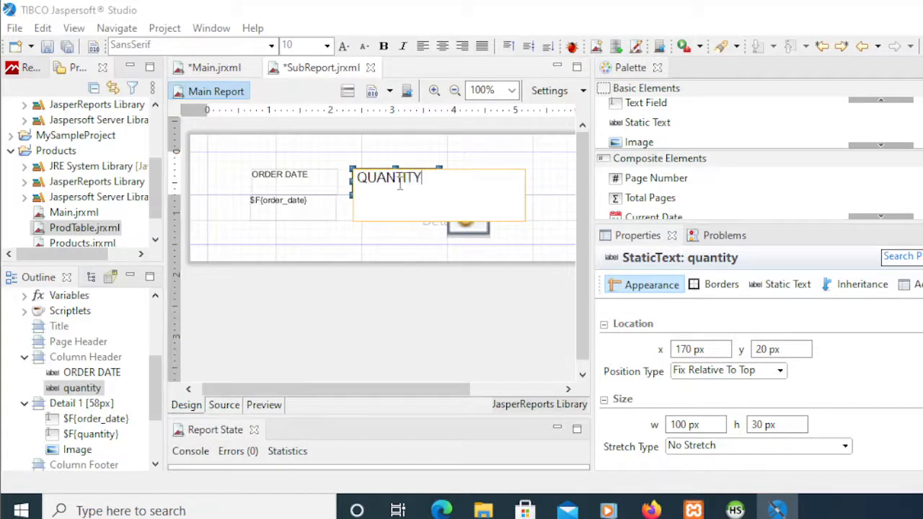
pyautogui.press('Escape')
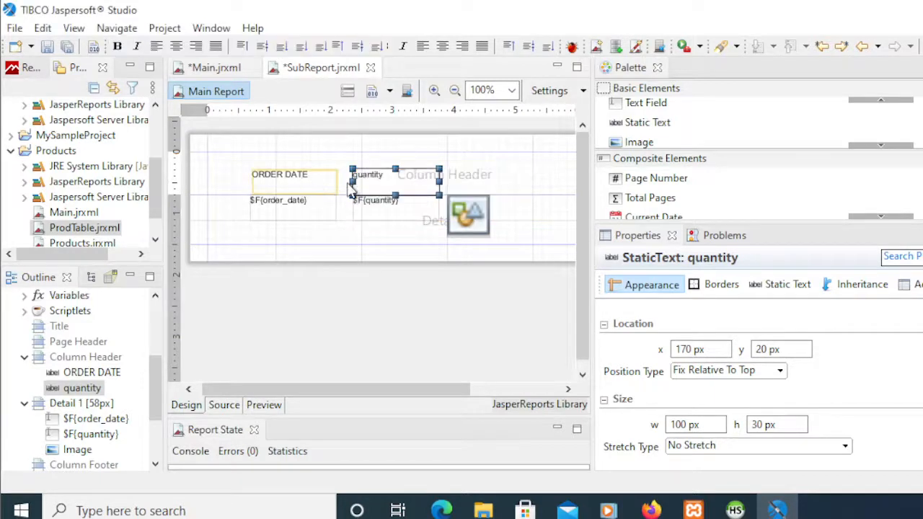
# Vertically centre the ORDER DATE and QUANTITY header labels and make both bold.
pyautogui.keyDown('ctrl'); pyautogui.click(325, 185); pyautogui.keyUp('ctrl')
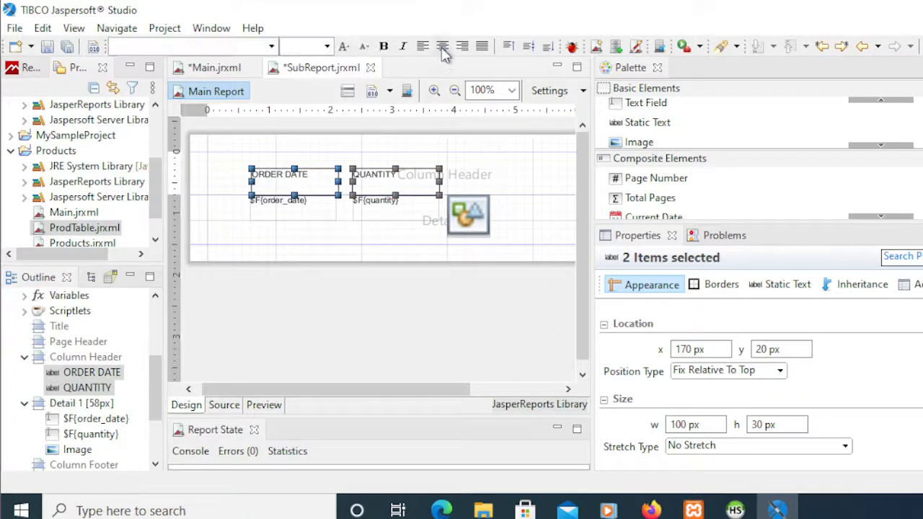
pyautogui.click(528, 48)
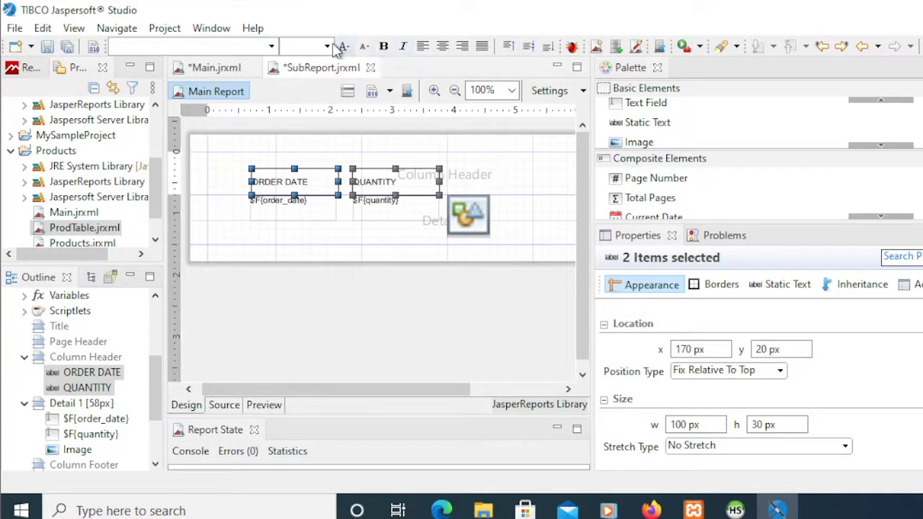
pyautogui.click(384, 46)
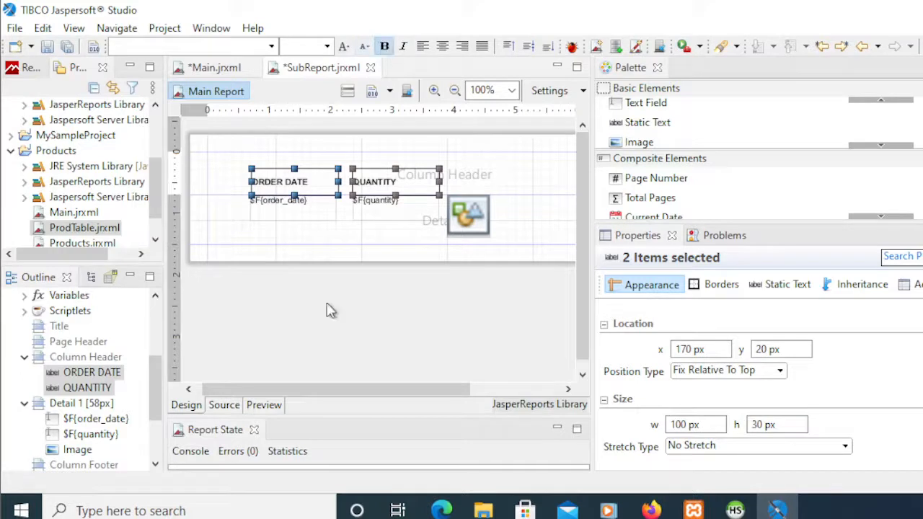
pyautogui.click(367, 242)
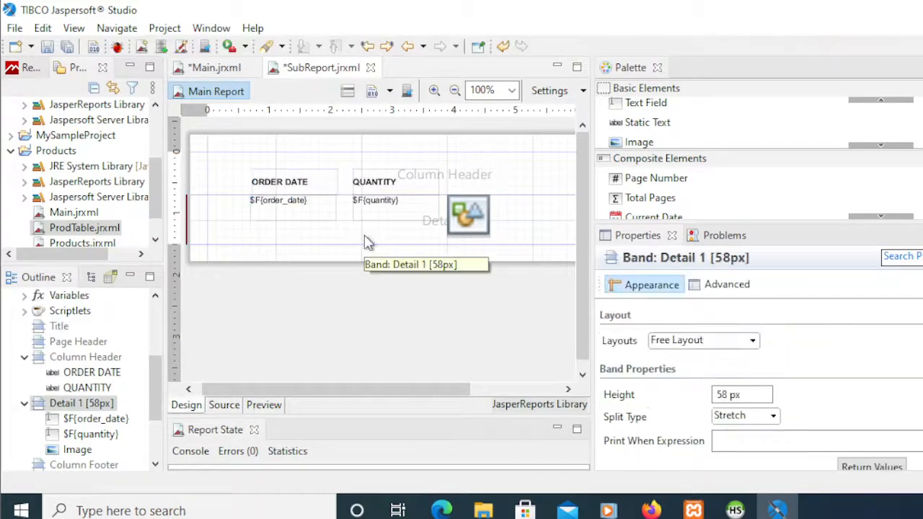
# Preview the subreport's rows and images, and reduce the Detail 1 band's height to 54 px in the design.
pyautogui.click(265, 405)
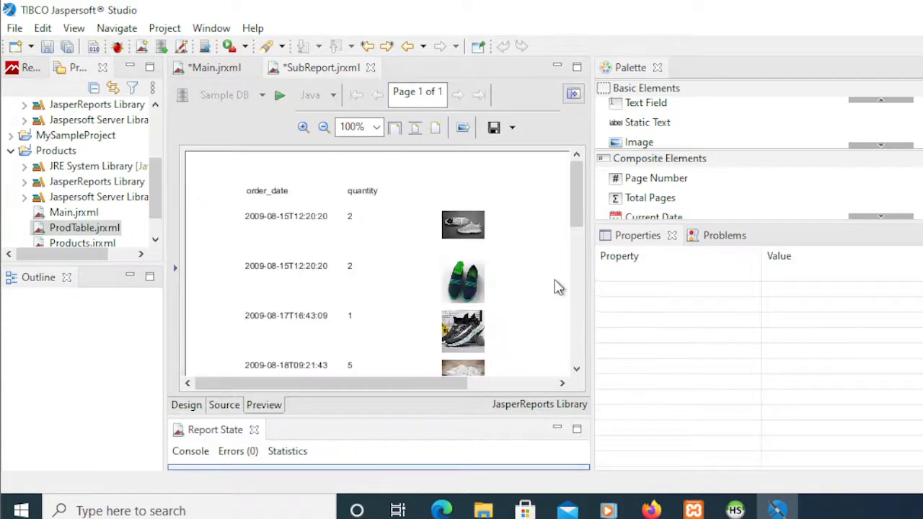
pyautogui.scroll(-5, 560, 216)
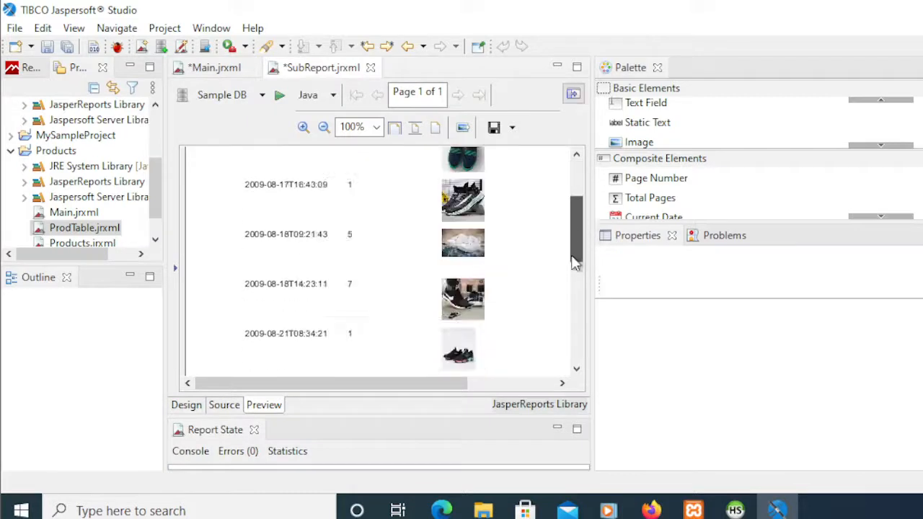
pyautogui.scroll(3, 560, 245)
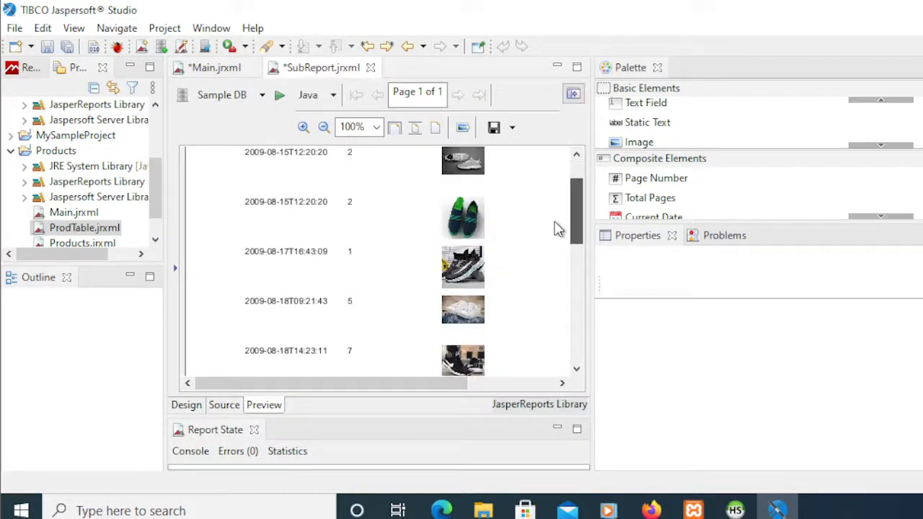
pyautogui.click(191, 408)
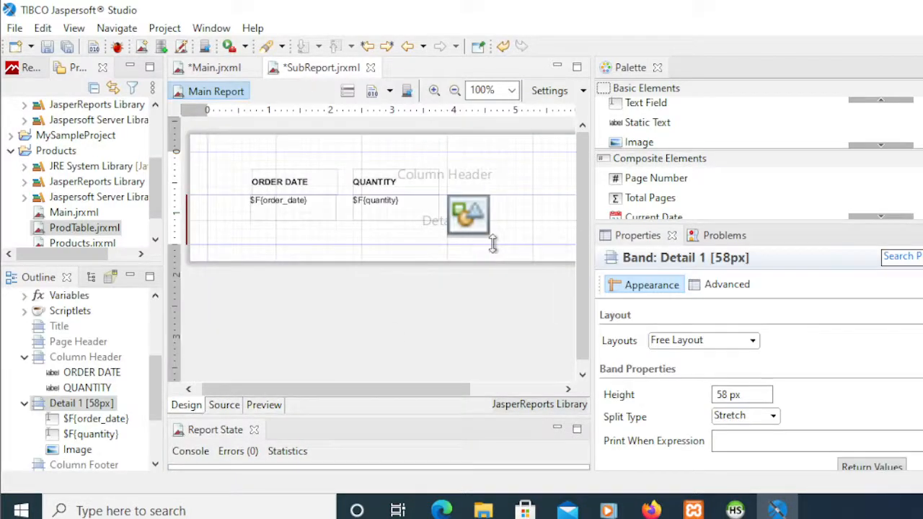
pyautogui.moveTo(493, 243); pyautogui.dragTo(498, 240)
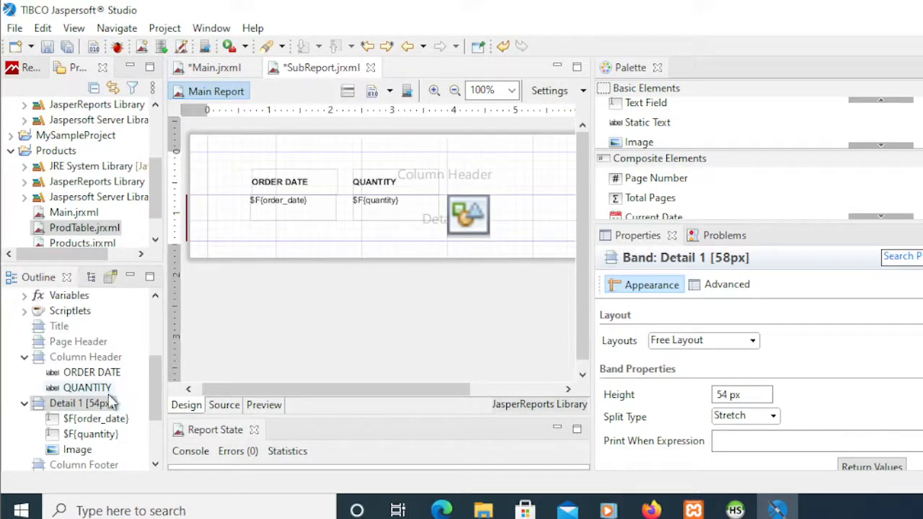
# Create a subreport parameter named ParamPRODID, checking the product_id column of the orders table in HeidiSQL.
pyautogui.moveTo(151, 391); pyautogui.dragTo(150, 352)
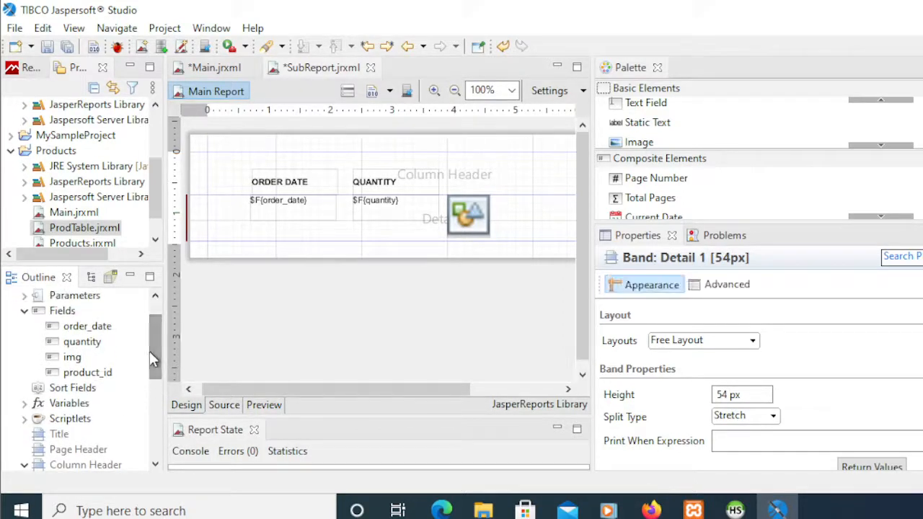
pyautogui.doubleClick(54, 297)
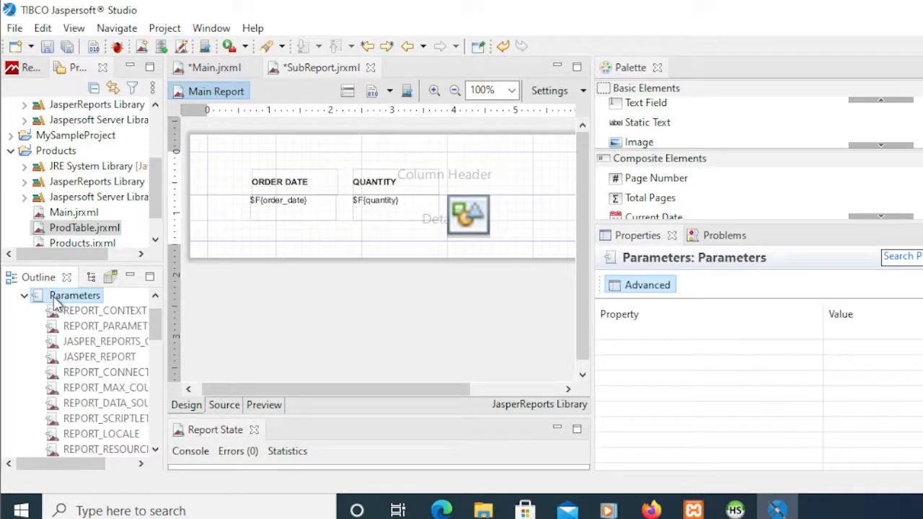
pyautogui.rightClick(56, 301)
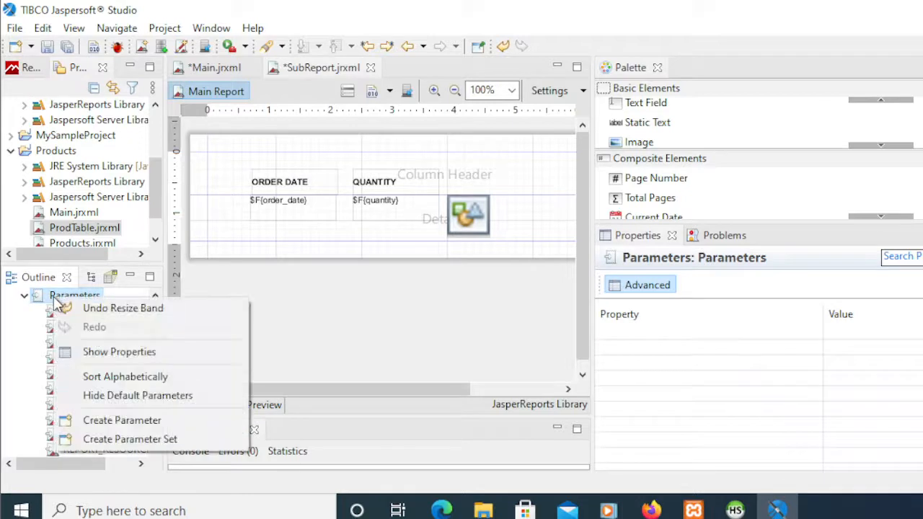
pyautogui.click(120, 421)
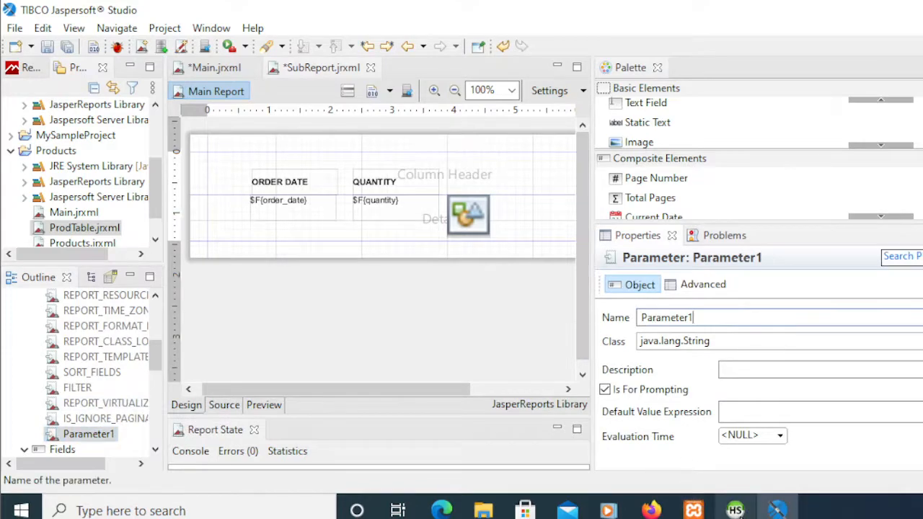
pyautogui.click(735, 511)
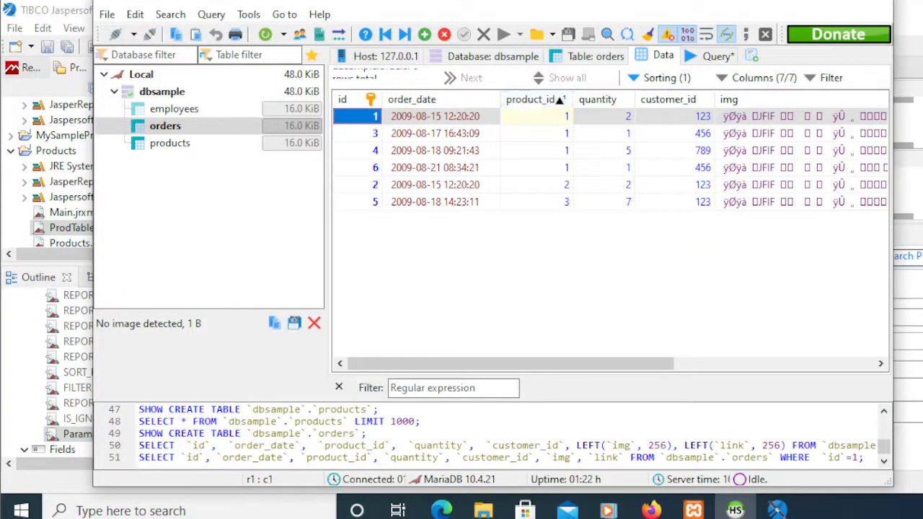
pyautogui.click(915, 313)
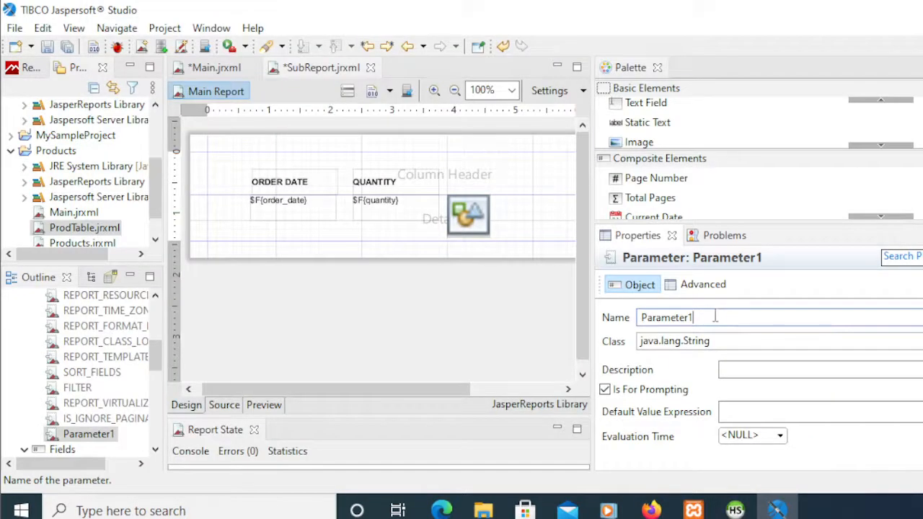
pyautogui.press('BackSpace')
pyautogui.press('BackSpace')
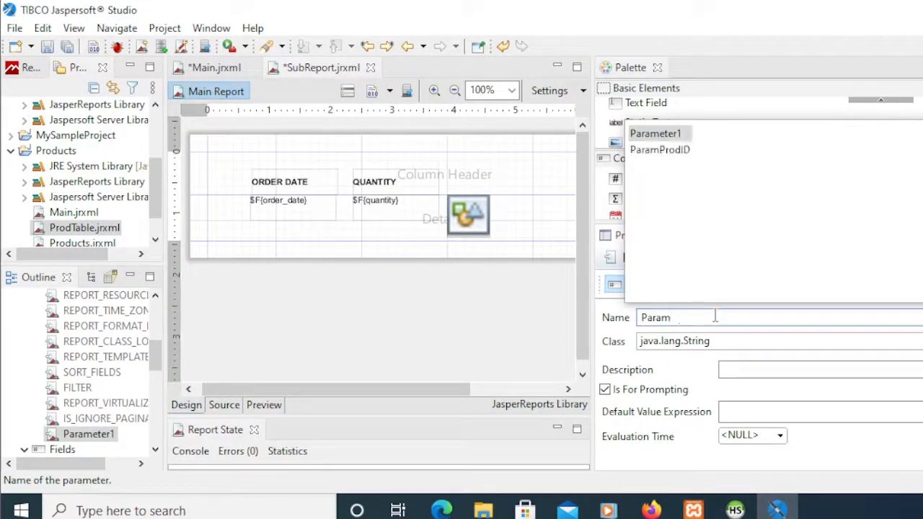
pyautogui.write('PRODID')
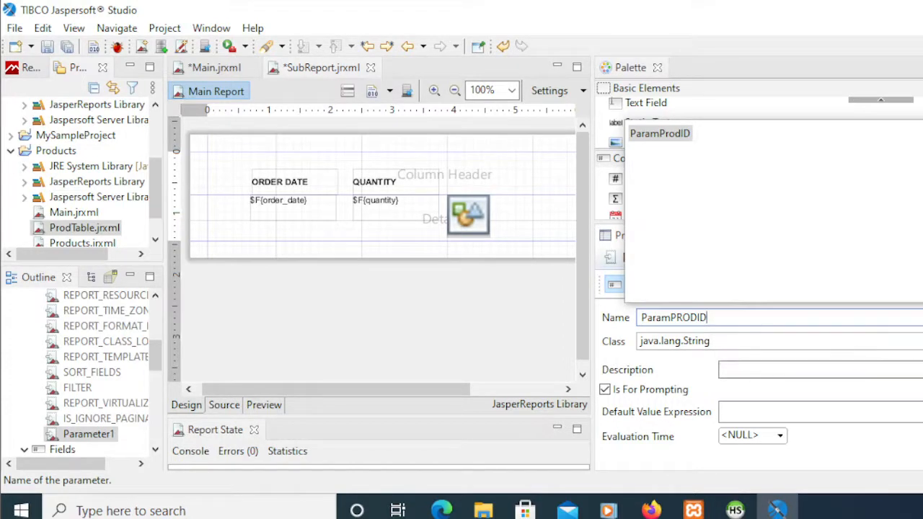
# Set the ParamPRODID parameter's class to java.lang.Integer and check it against the orders table in HeidiSQL.
pyautogui.click(674, 341)
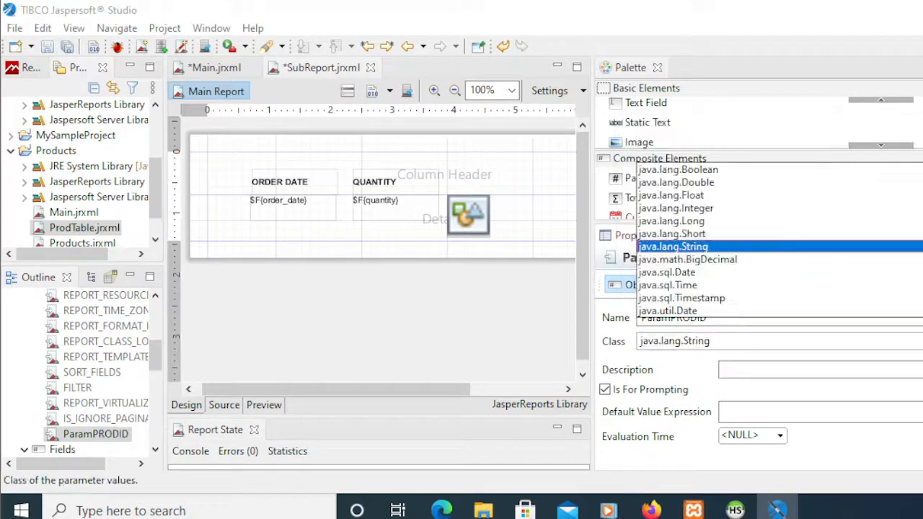
pyautogui.click(711, 208)
pyautogui.click(736, 510)
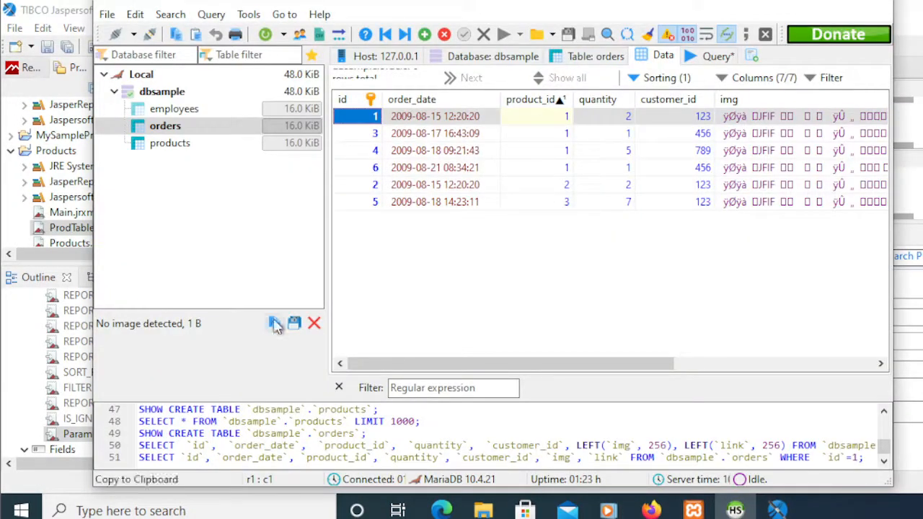
pyautogui.hotkey('alt', 'Tab')
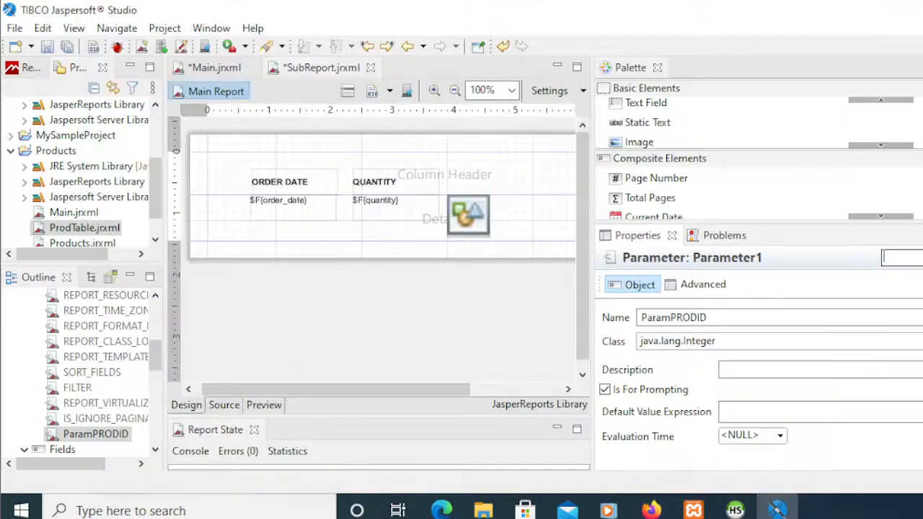
# Copy the ParamPRODID parameter's name and open the SubReport's dataset and query for editing.
pyautogui.moveTo(709, 317); pyautogui.dragTo(633, 317)
pyautogui.hotkey('ctrl', 'c')
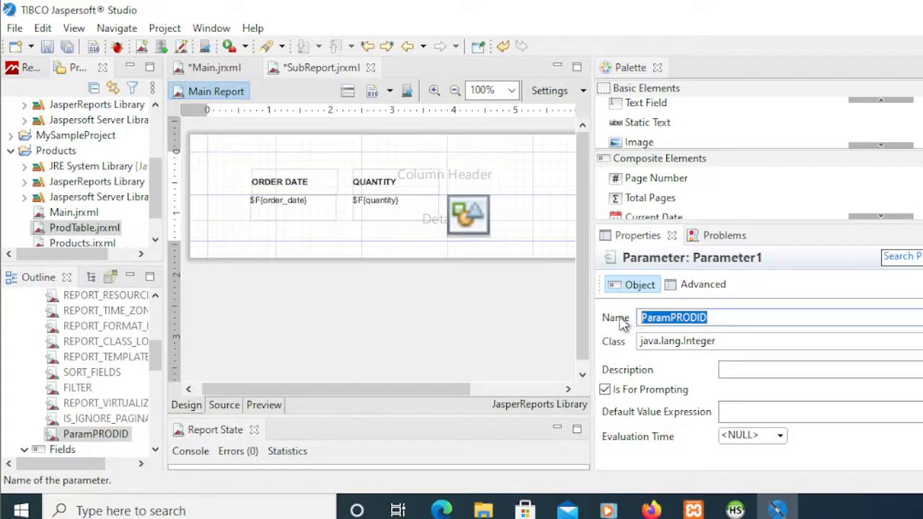
pyautogui.click(148, 358)
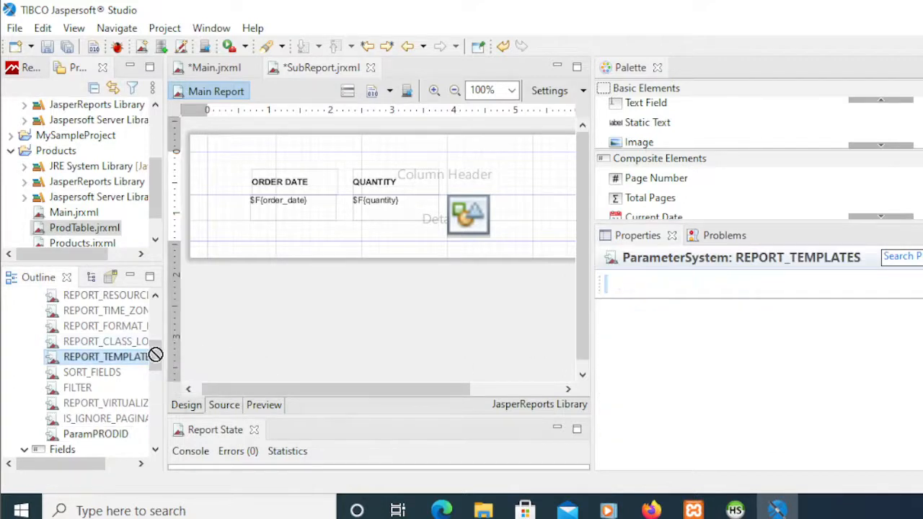
pyautogui.scroll(7, 150, 346)
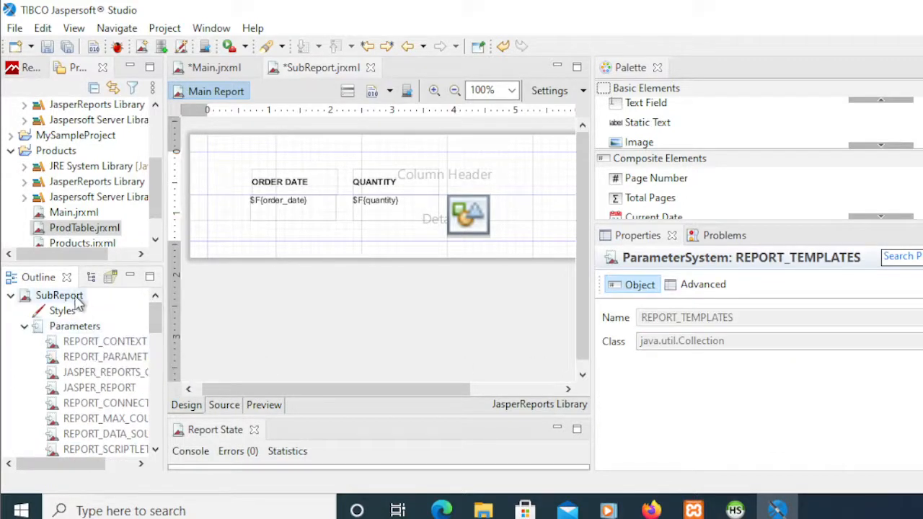
pyautogui.click(45, 296)
pyautogui.rightClick(73, 295)
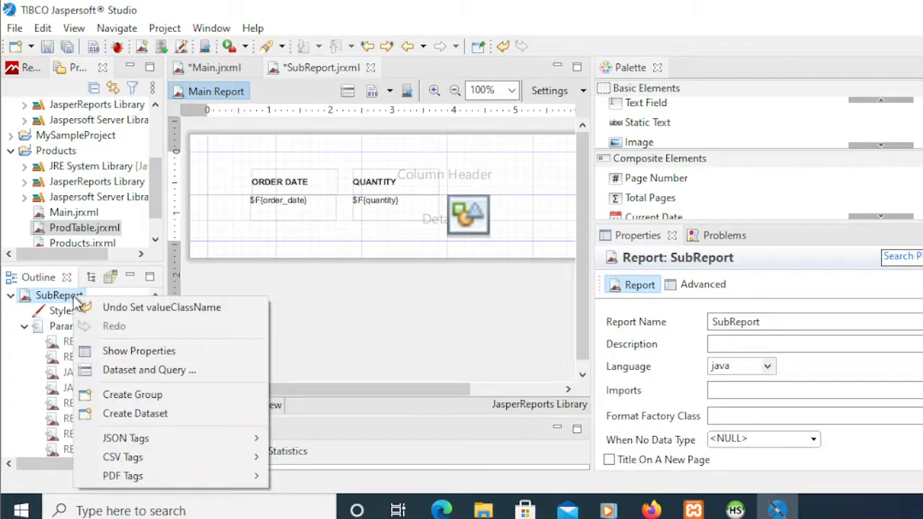
pyautogui.click(137, 369)
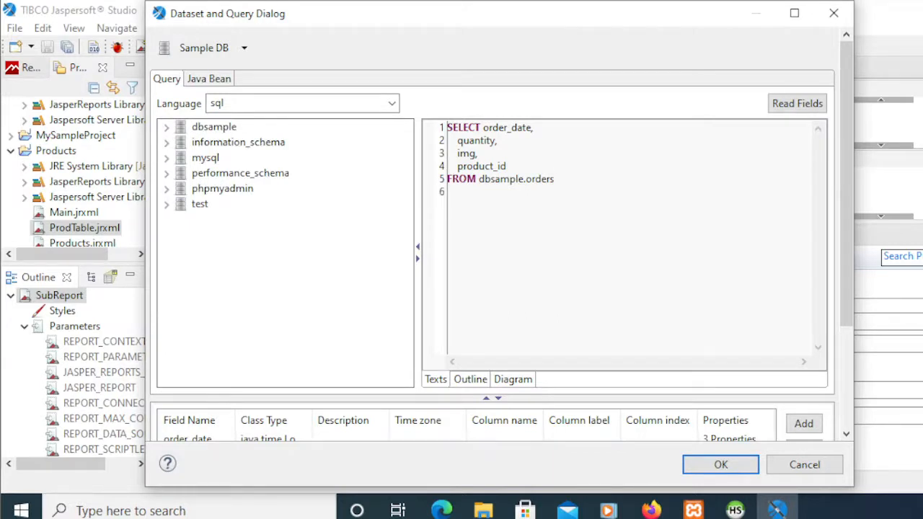
# Filter the orders query by adding the clause WHERE product_id = $P{ParamPRODID} after the FROM line.
pyautogui.hotkey('ctrl', 'v')
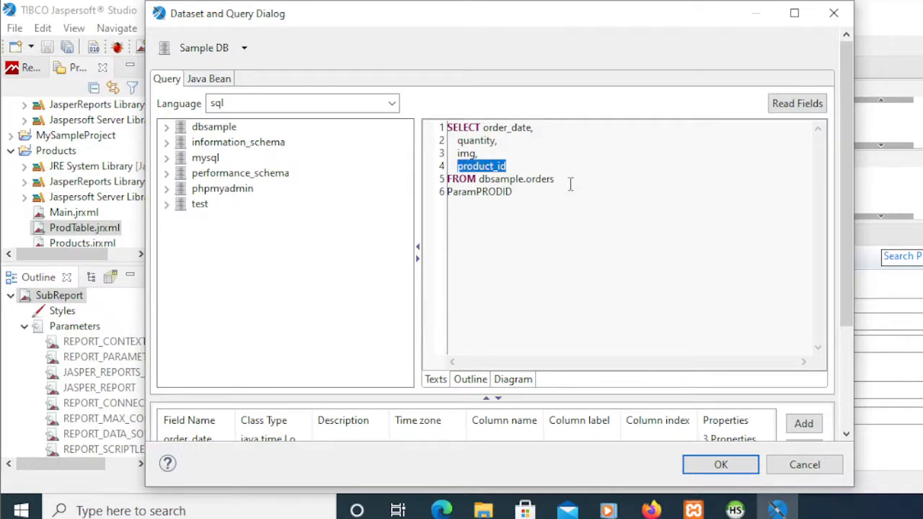
pyautogui.press('Down')
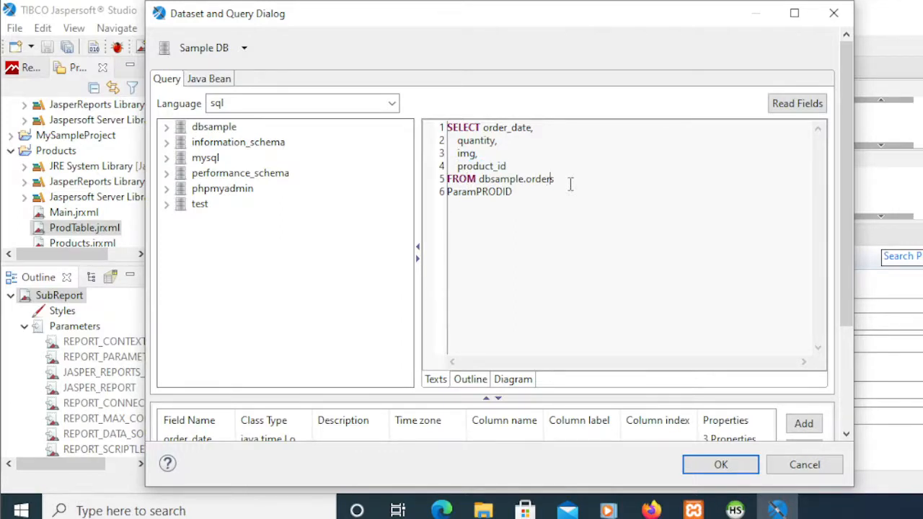
pyautogui.press('Return')
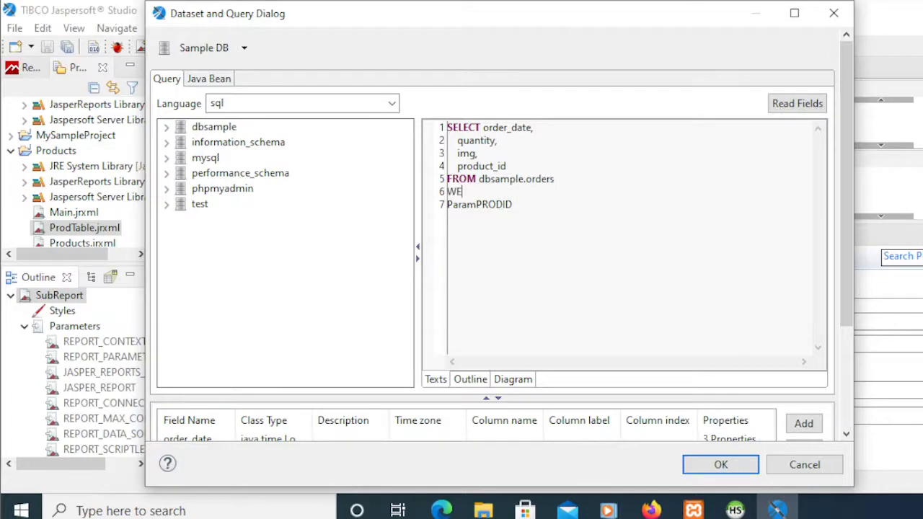
pyautogui.write('WE')
pyautogui.press('BackSpace')
pyautogui.write('HERE')
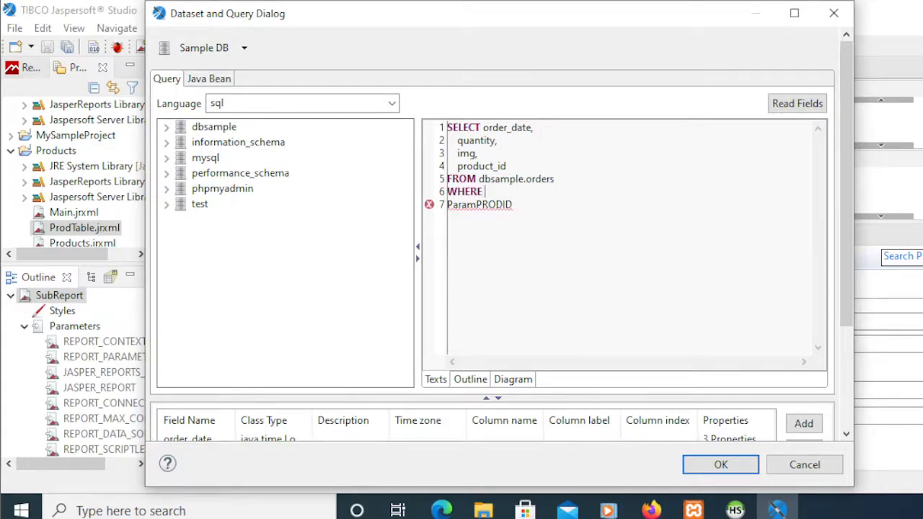
pyautogui.write(' product_id')
pyautogui.press('BackSpace')
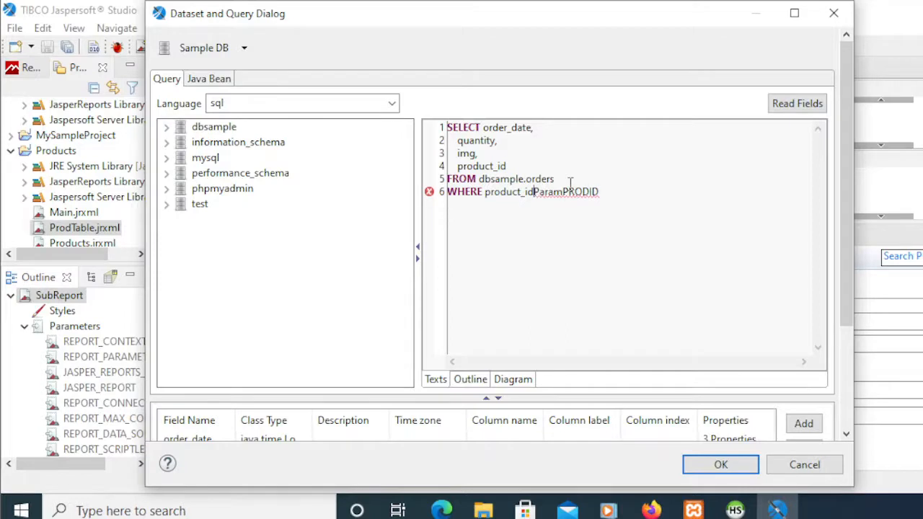
pyautogui.write('= ')
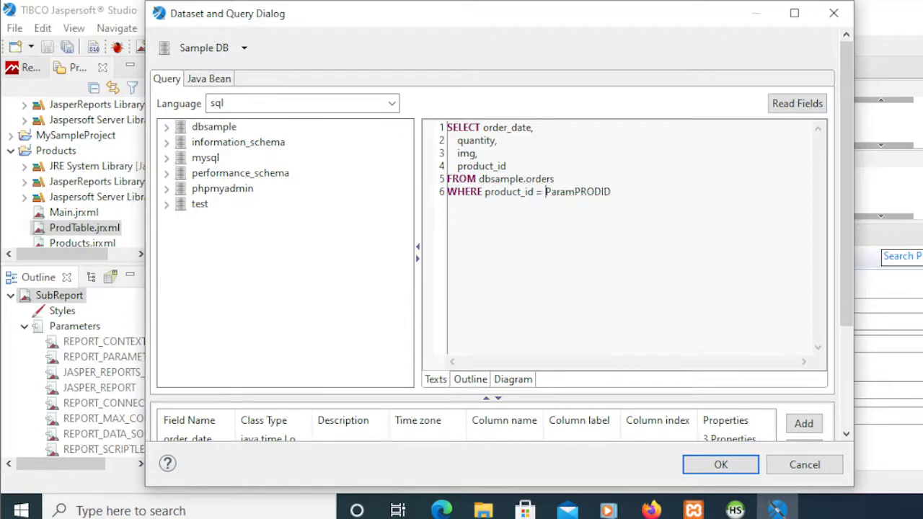
pyautogui.write('$')
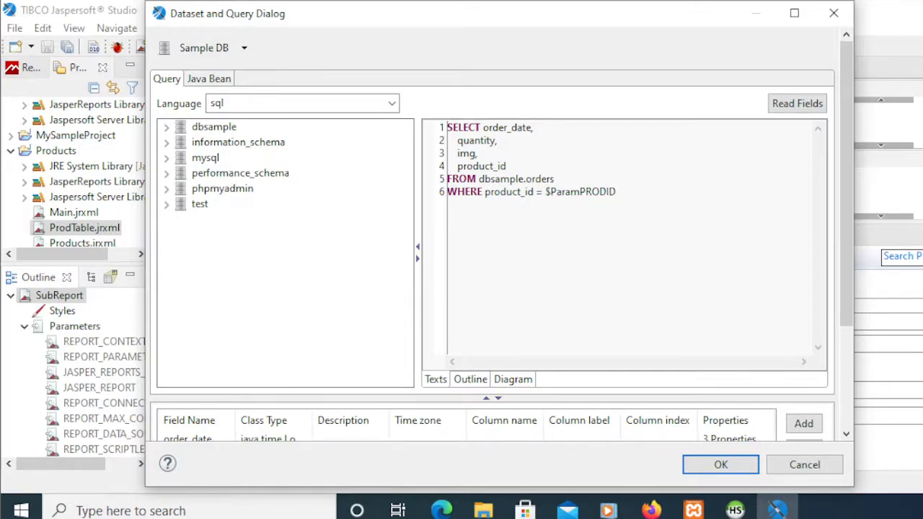
pyautogui.write('P{P')
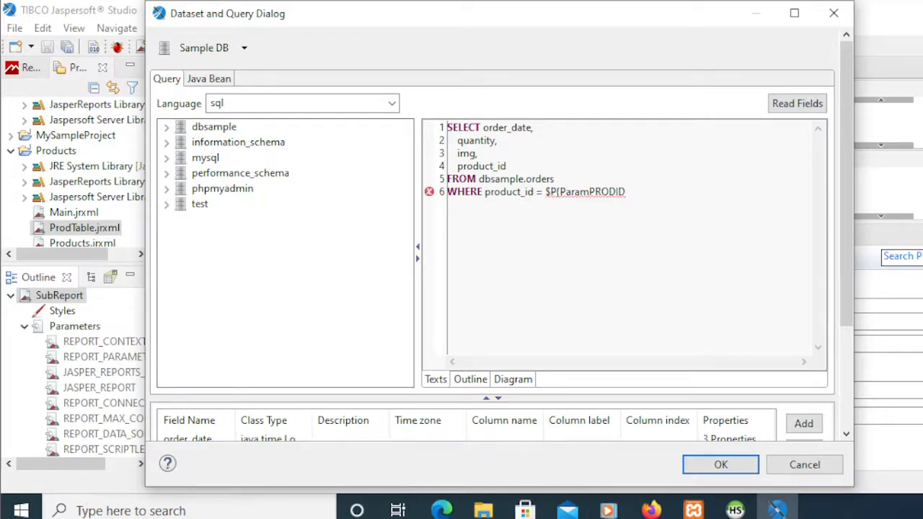
# Read the fields from the query and set the img field's class type to java.awt.Image.
pyautogui.click(803, 107)
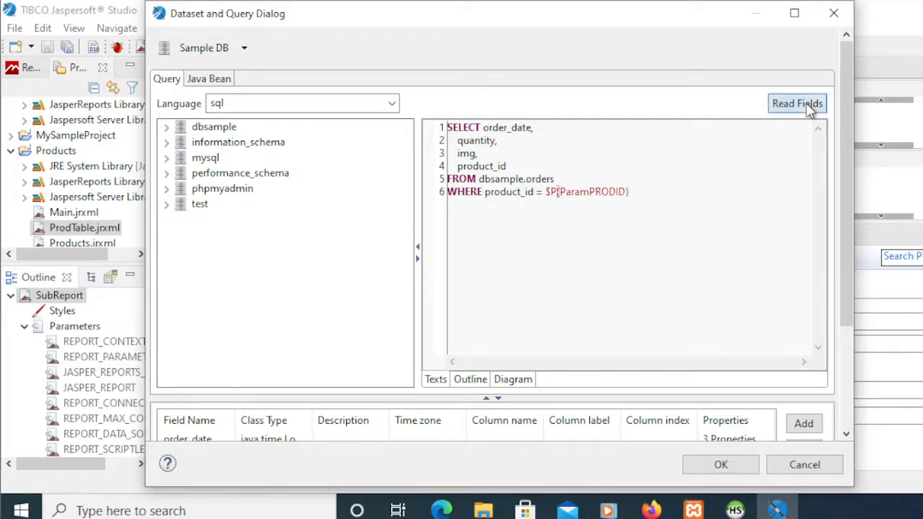
pyautogui.moveTo(613, 397); pyautogui.dragTo(613, 318)
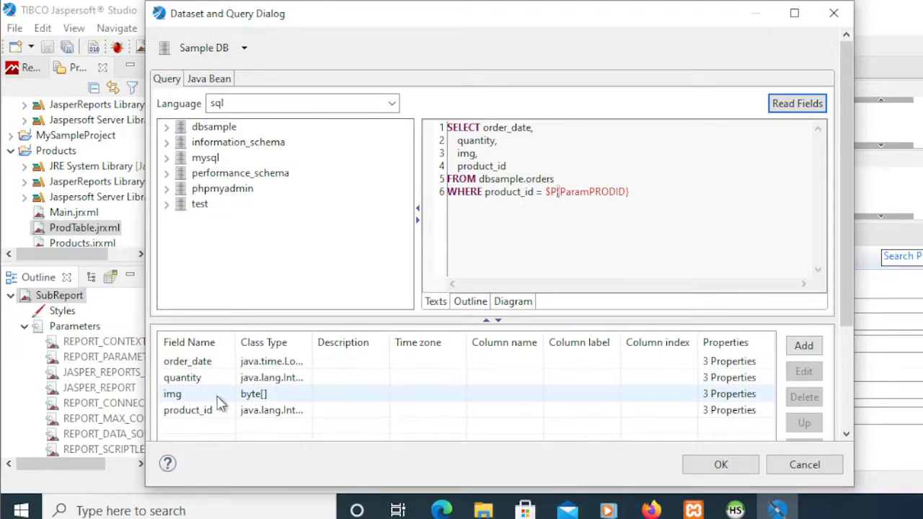
pyautogui.click(252, 401)
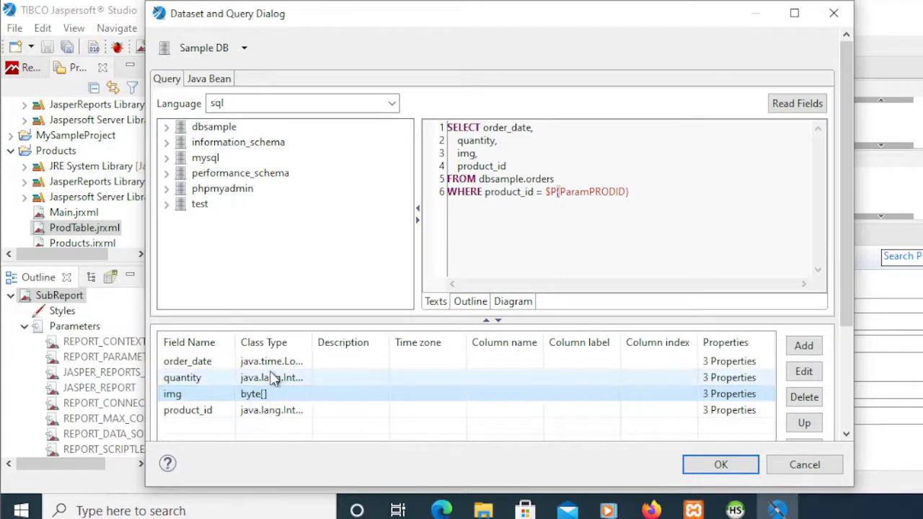
pyautogui.click(803, 371)
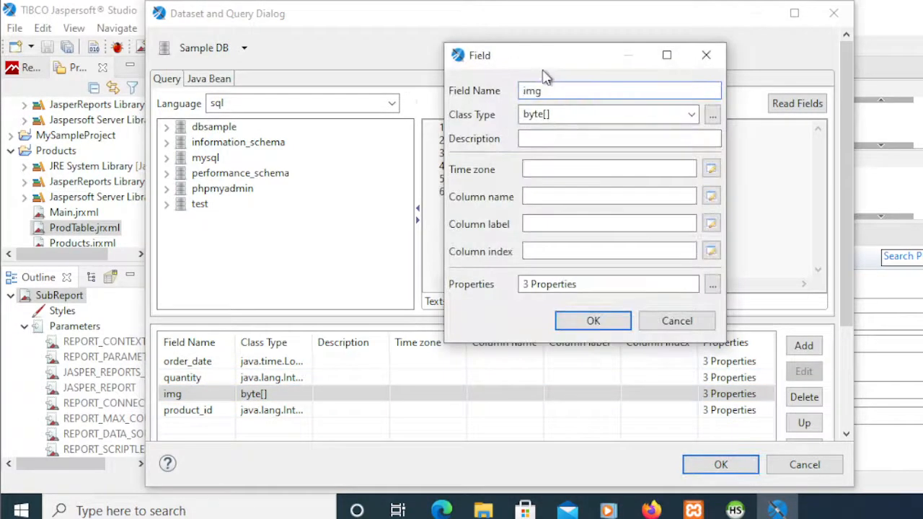
pyautogui.moveTo(548, 59); pyautogui.dragTo(443, 73)
pyautogui.click(587, 128)
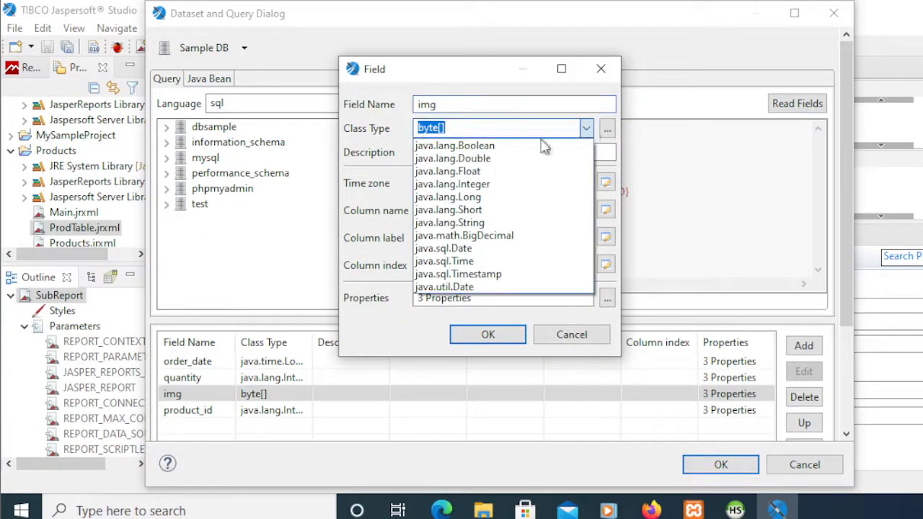
pyautogui.click(464, 262)
pyautogui.click(526, 128)
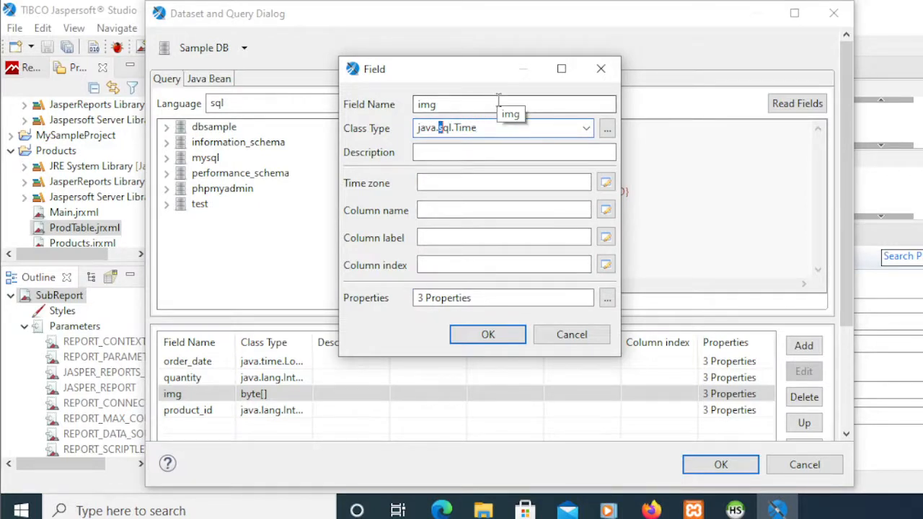
pyautogui.write('awt.')
pyautogui.hotkey('shift', 'End')
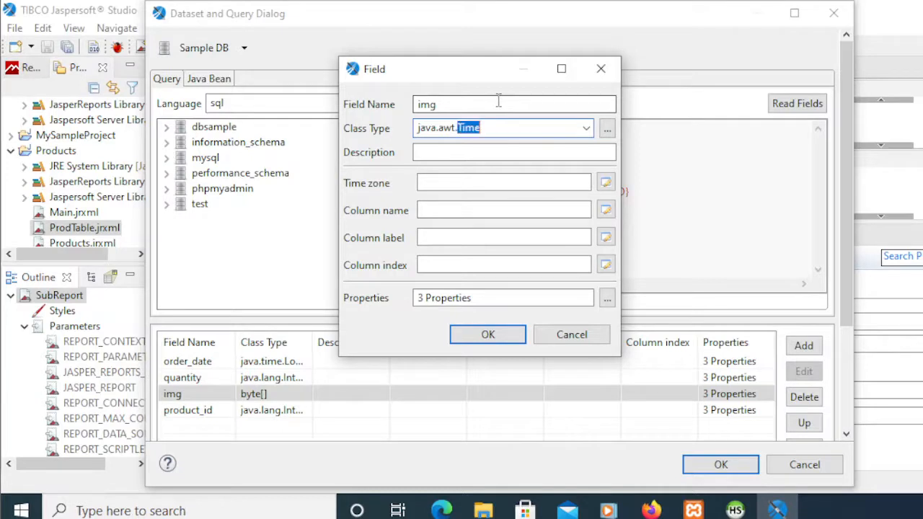
pyautogui.write('Imag')
pyautogui.click(487, 335)
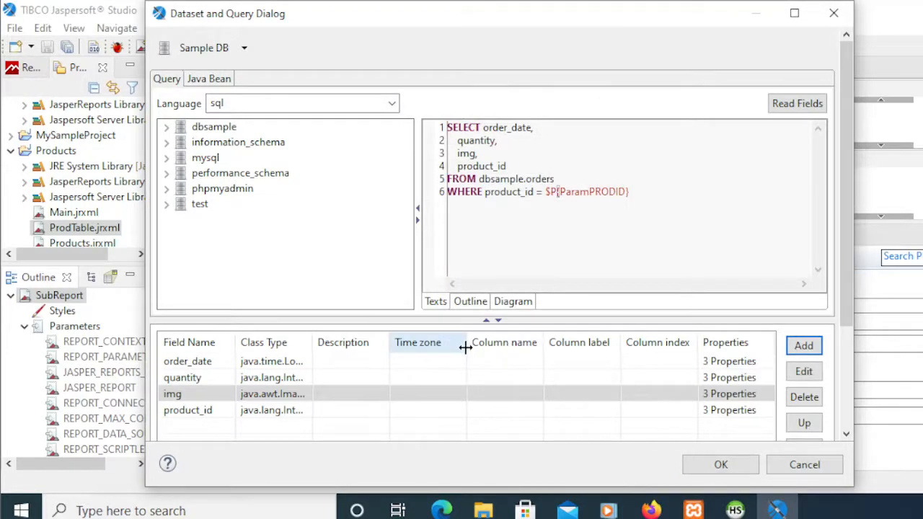
# Set the order_date field's class type to java.sql.Date and apply the dataset and query changes.
pyautogui.click(258, 361)
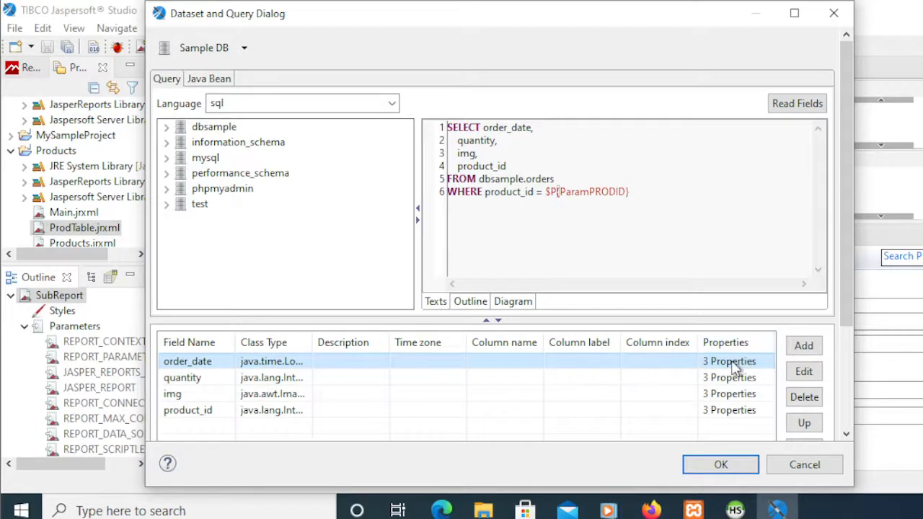
pyautogui.click(802, 371)
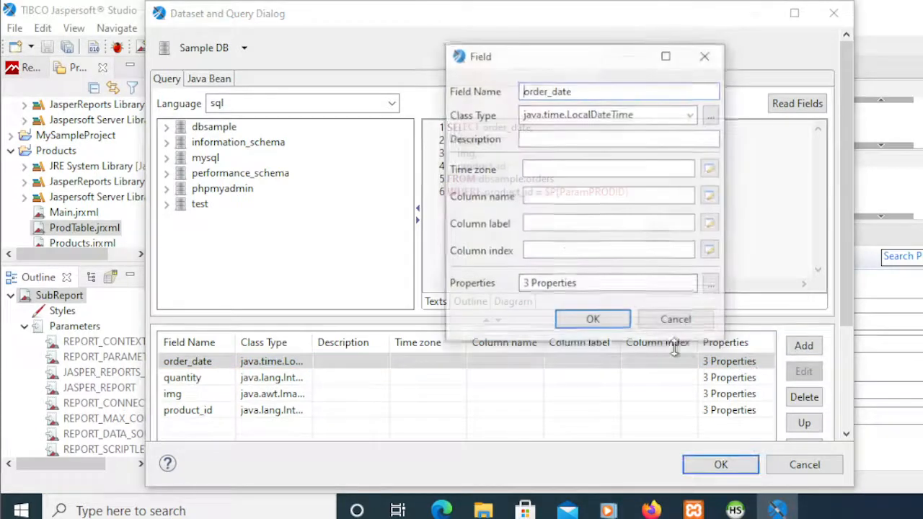
pyautogui.click(690, 117)
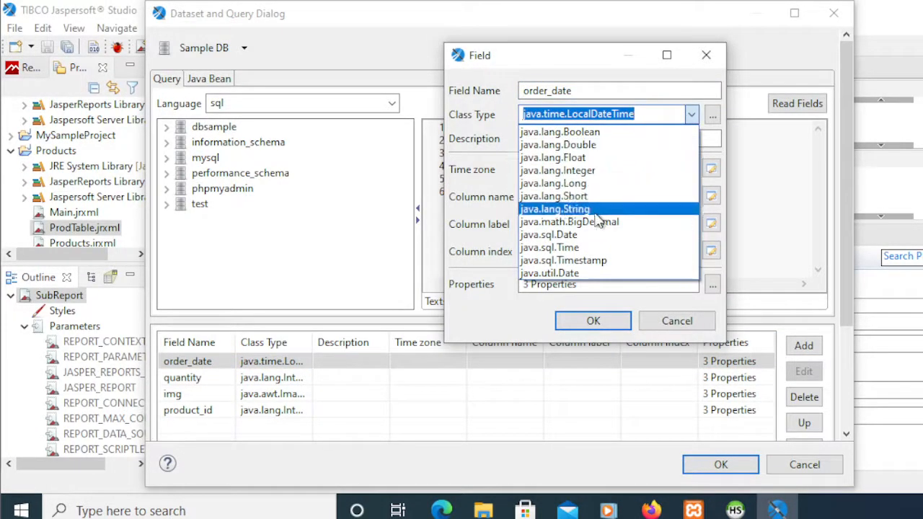
pyautogui.click(588, 235)
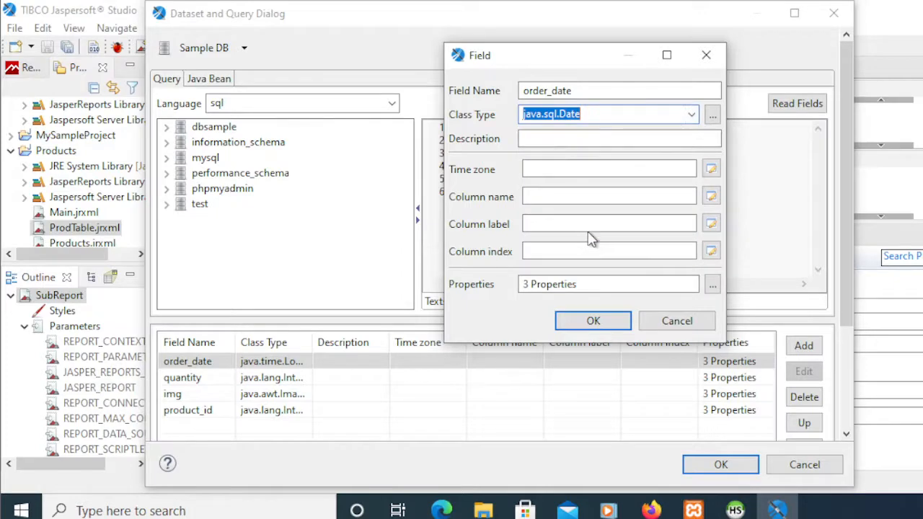
pyautogui.click(593, 322)
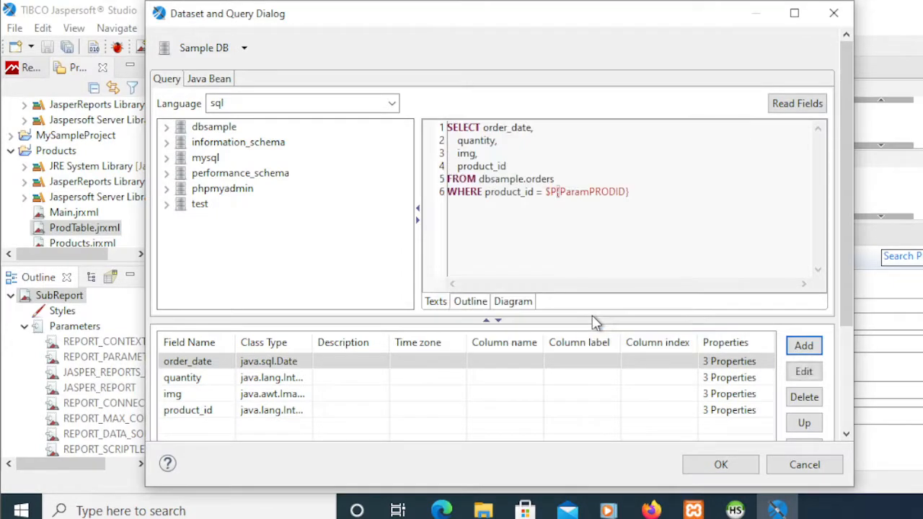
pyautogui.click(697, 463)
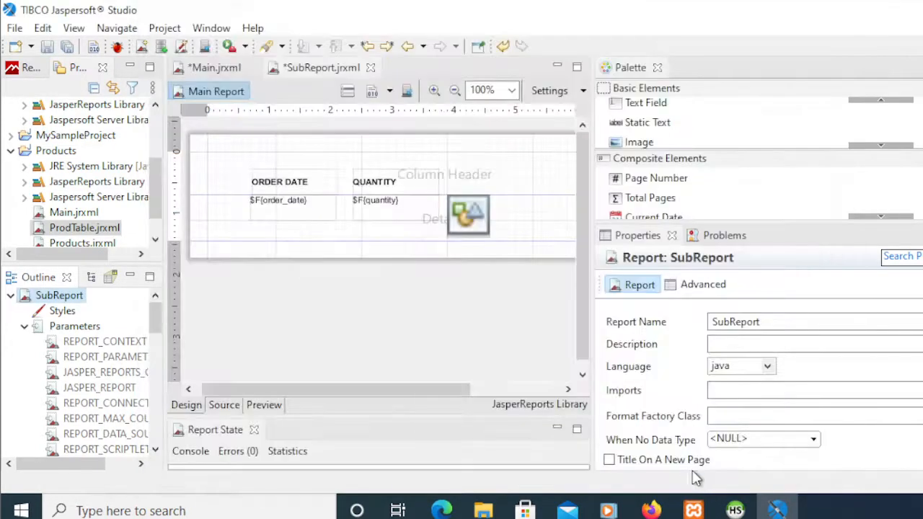
# Preview the subreport with ParamPRODID set to 1, checking the product_id values of the orders table in HeidiSQL.
pyautogui.click(249, 404)
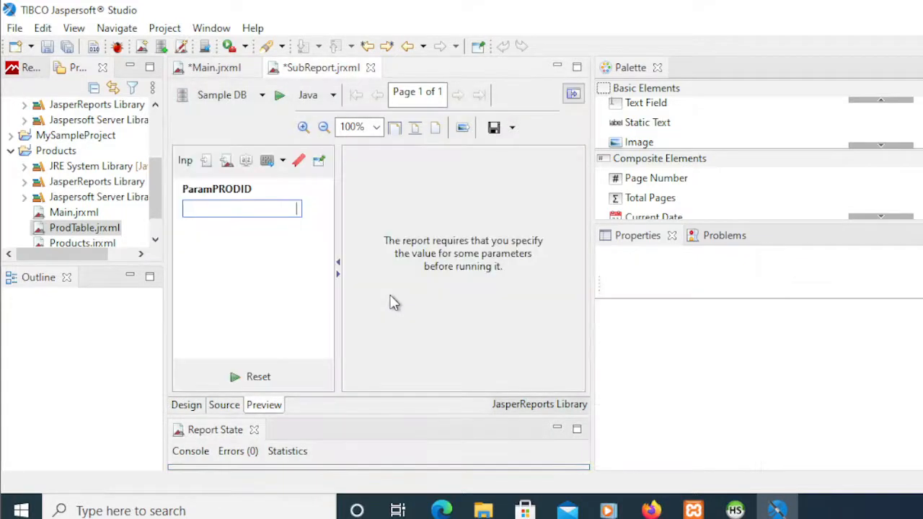
pyautogui.click(734, 510)
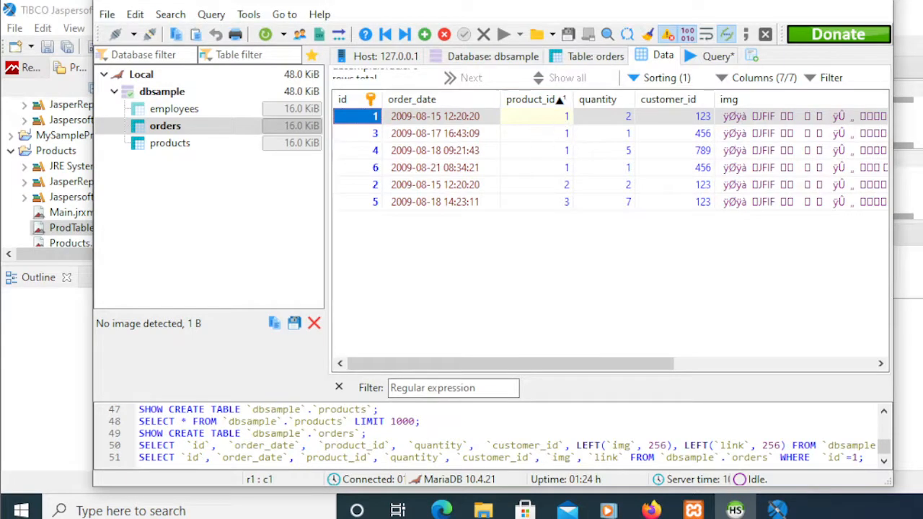
pyautogui.click(777, 509)
pyautogui.click(260, 206)
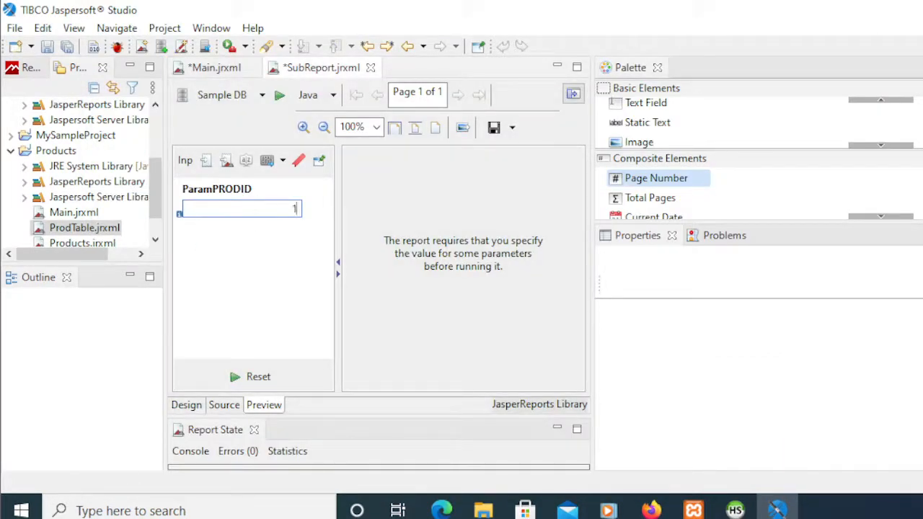
pyautogui.press('Return')
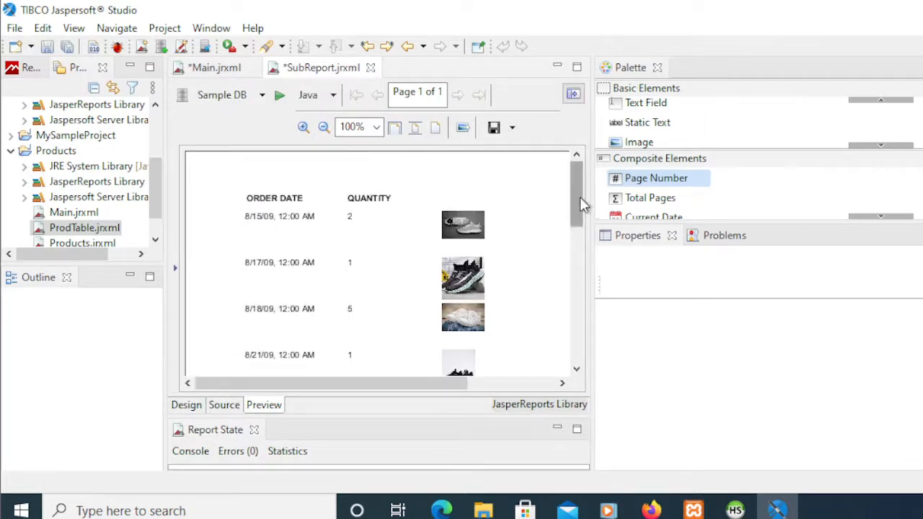
pyautogui.moveTo(582, 204)
pyautogui.mouseDown()
pyautogui.moveTo(577, 253)
pyautogui.moveTo(573, 193)
pyautogui.mouseUp()
# Return to the subreport design, select the ParamPRODID parameter's name for copying, and switch to Main.jrxml.
pyautogui.click(188, 406)
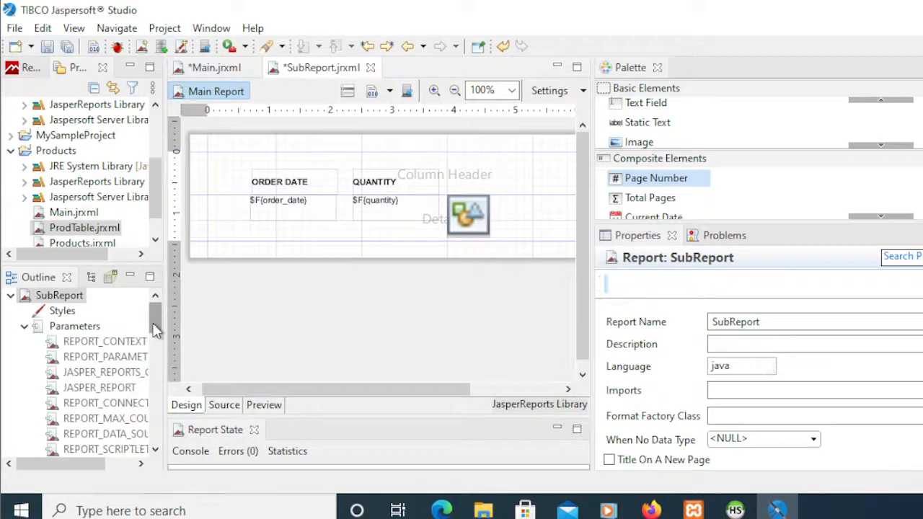
pyautogui.moveTo(144, 325); pyautogui.dragTo(155, 371)
pyautogui.click(101, 357)
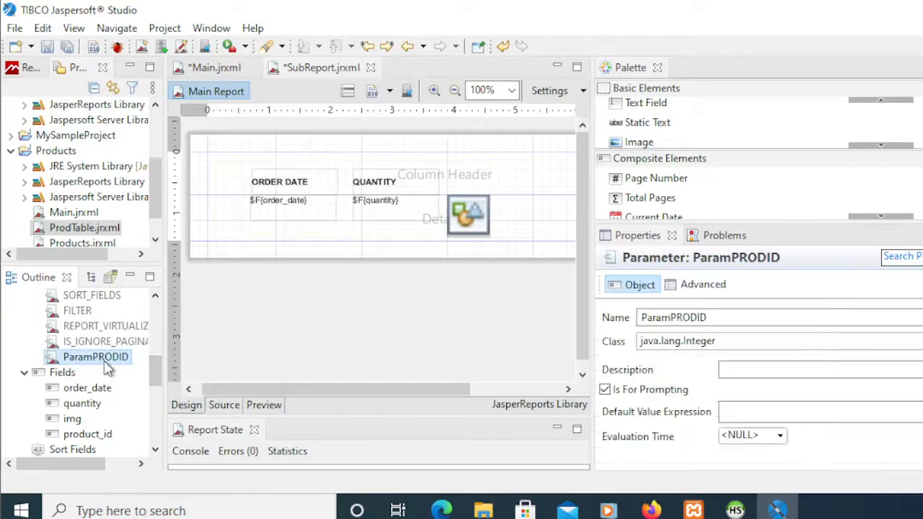
pyautogui.moveTo(731, 320); pyautogui.dragTo(620, 321)
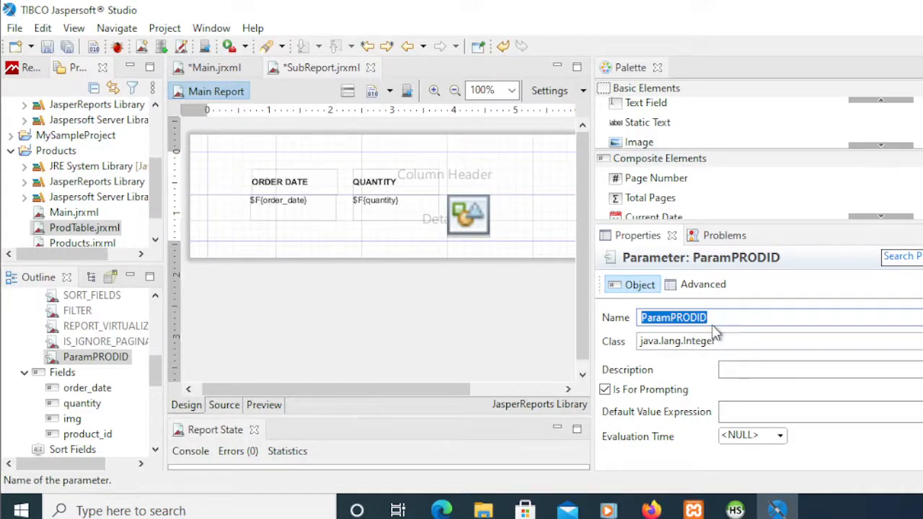
pyautogui.click(214, 69)
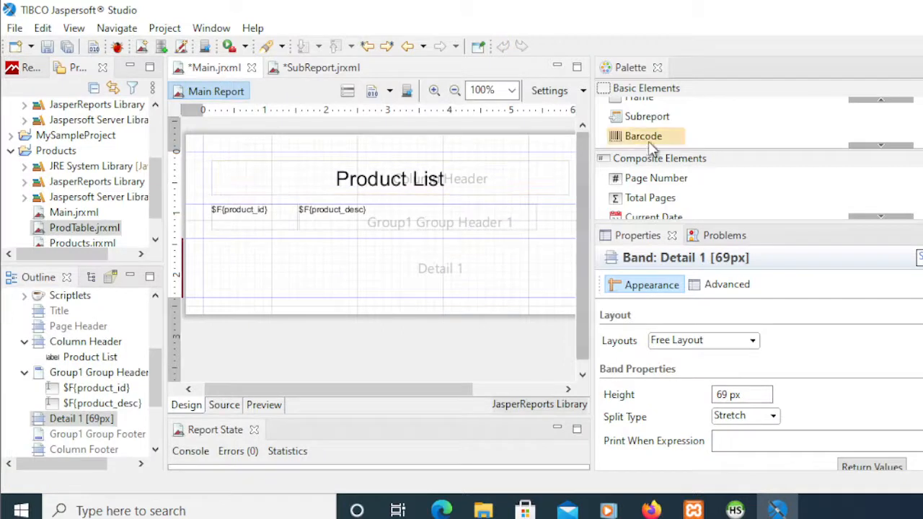
# Place a subreport element in Main.jrxml's Detail 1 band, referencing the existing Products\SubReport.jrxml by its absolute filesystem path.
pyautogui.moveTo(616, 121); pyautogui.dragTo(359, 235)
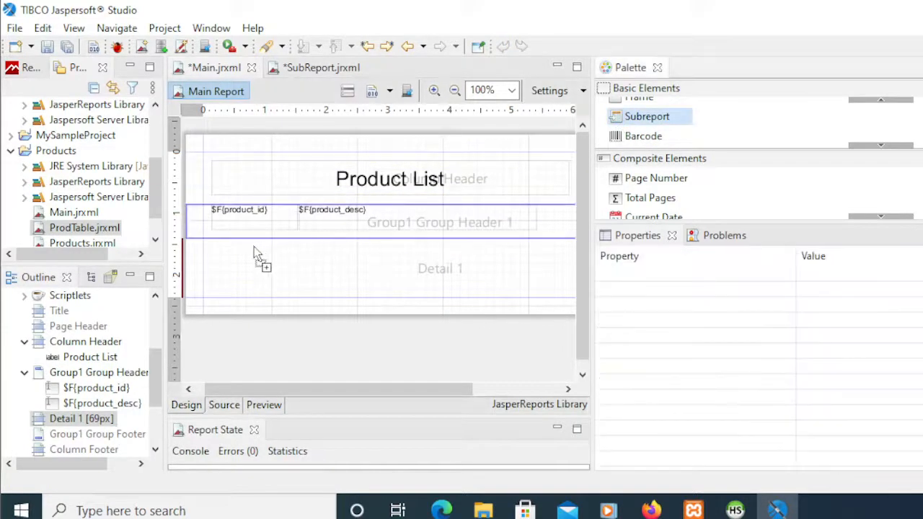
pyautogui.moveTo(254, 247); pyautogui.dragTo(232, 255)
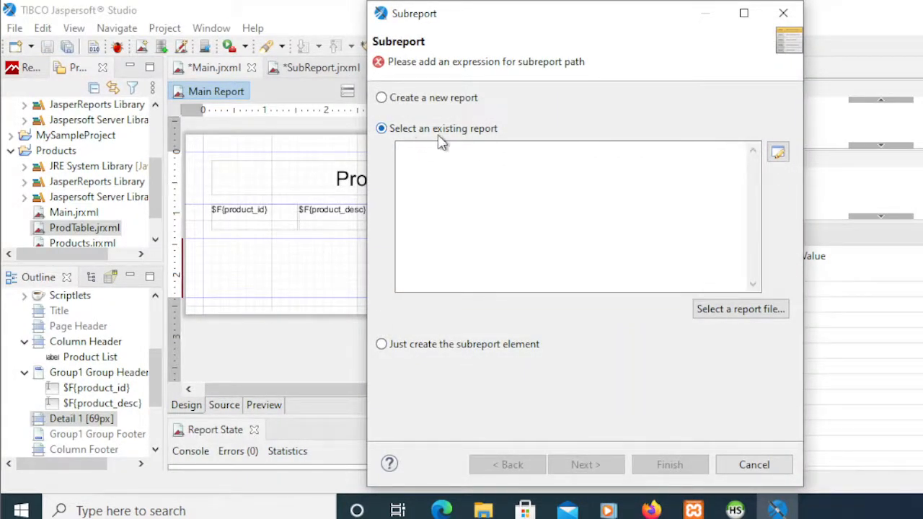
pyautogui.click(725, 308)
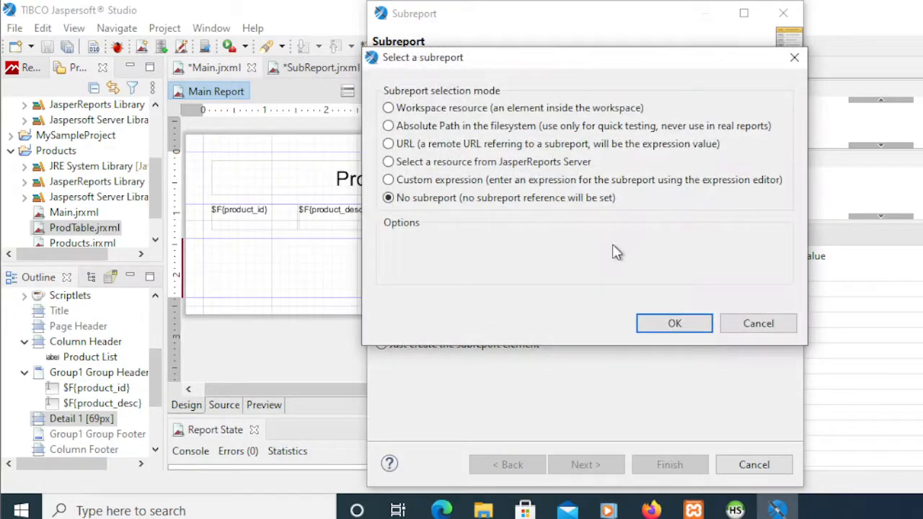
pyautogui.click(449, 127)
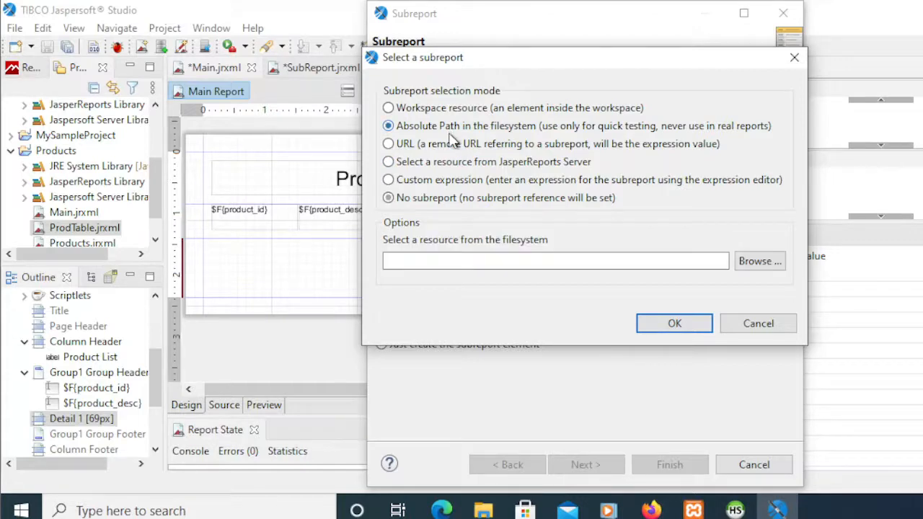
pyautogui.click(737, 266)
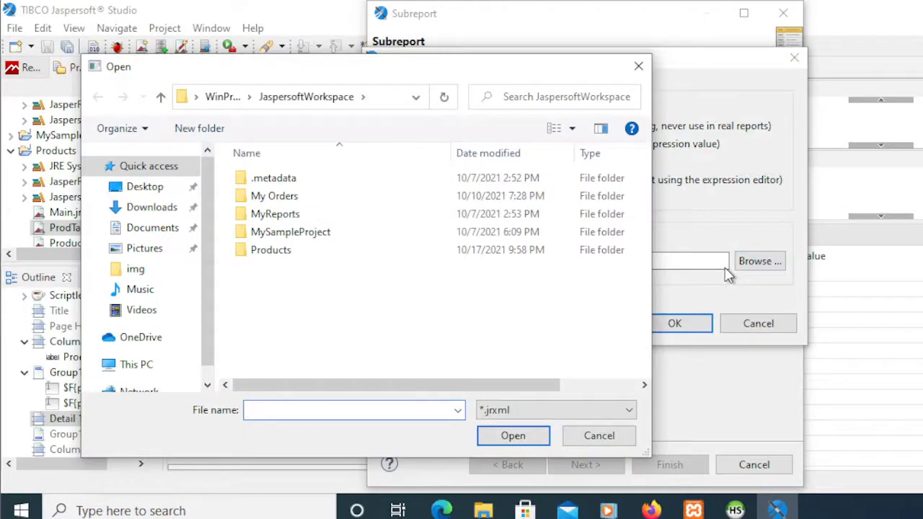
pyautogui.doubleClick(326, 252)
pyautogui.doubleClick(288, 272)
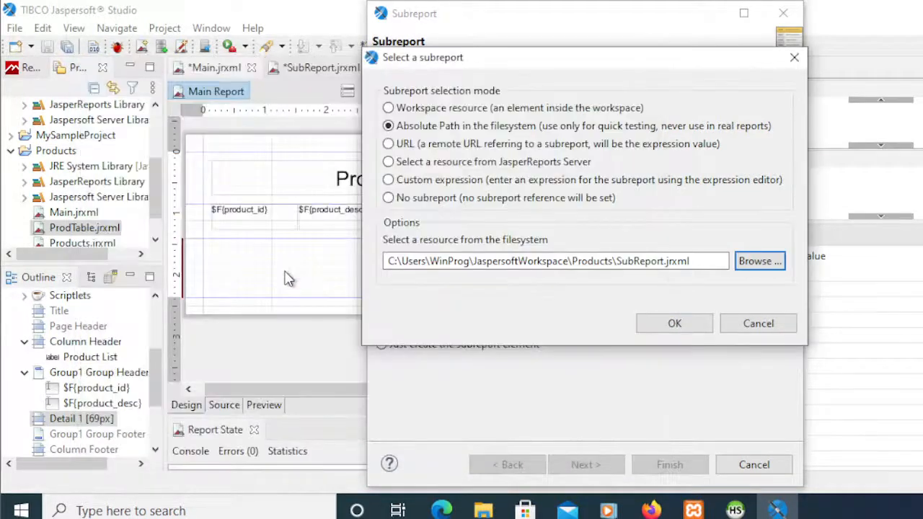
pyautogui.click(664, 329)
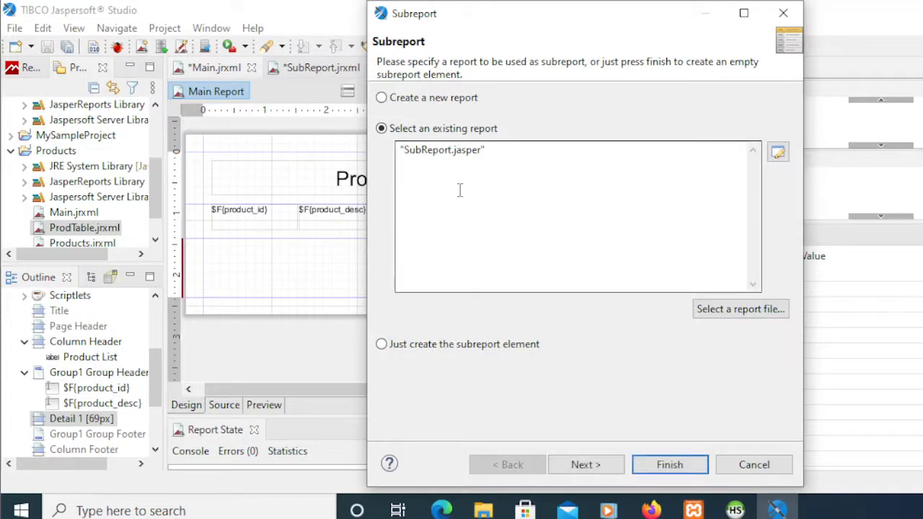
# Set the subreport to use the same JDBC connection that fills the master report and proceed to its dataset parameters.
pyautogui.click(582, 464)
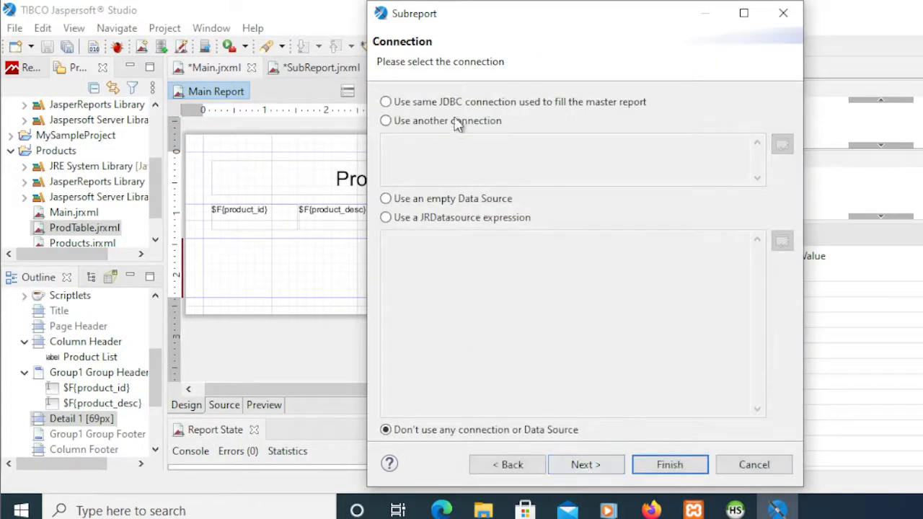
pyautogui.click(410, 105)
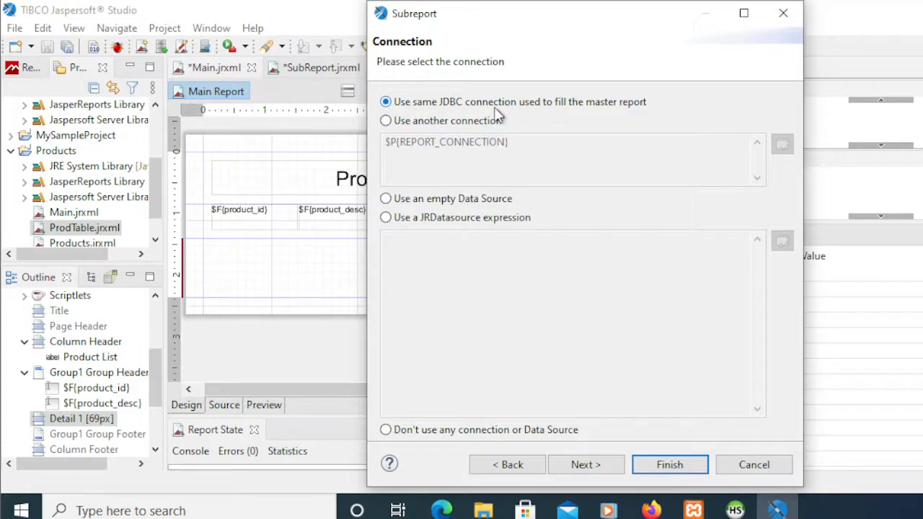
pyautogui.click(603, 466)
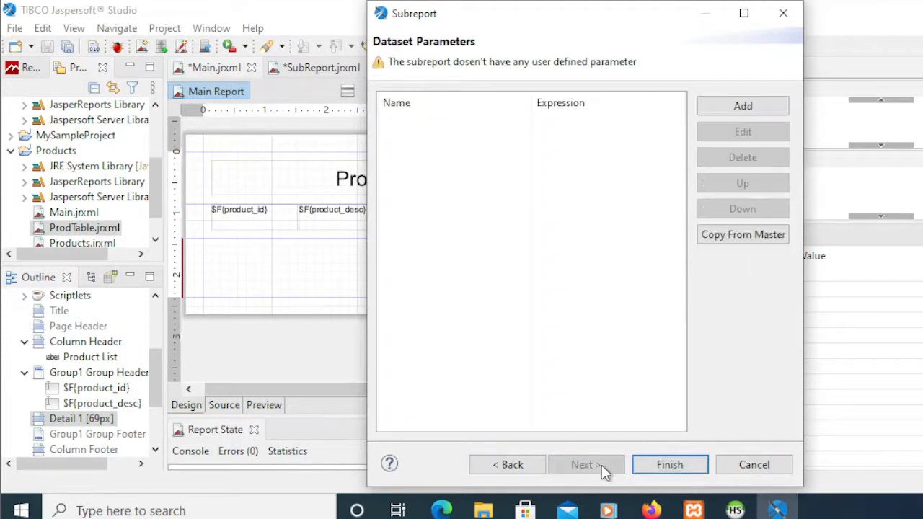
# Add a subreport dataset parameter and build its expression from the product_id field as $F{product_id}.
pyautogui.moveTo(518, 22); pyautogui.dragTo(433, 26)
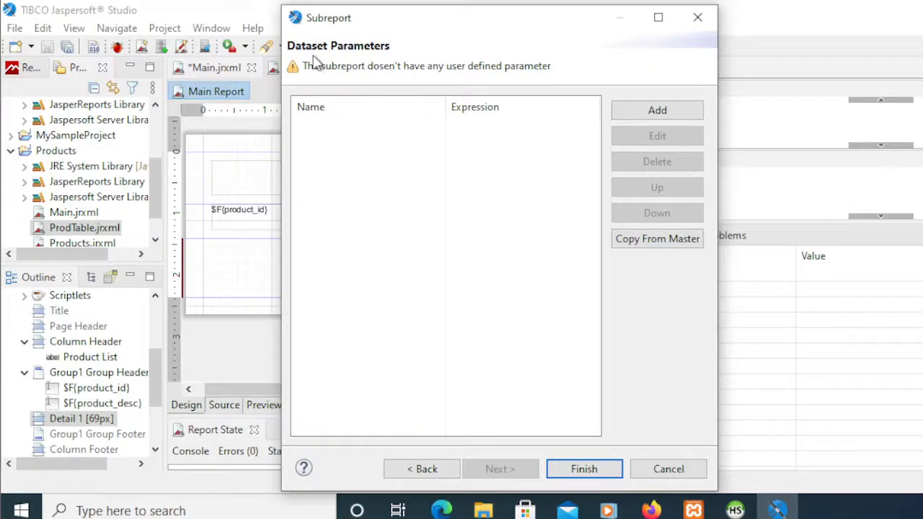
pyautogui.click(645, 119)
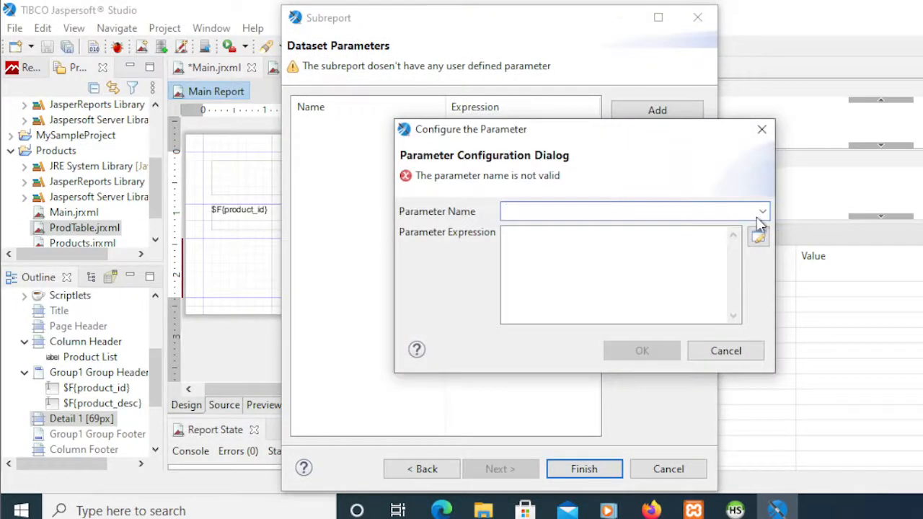
pyautogui.click(762, 213)
pyautogui.moveTo(761, 243); pyautogui.dragTo(559, 205)
pyautogui.click(472, 227)
pyautogui.click(522, 239)
pyautogui.click(749, 240)
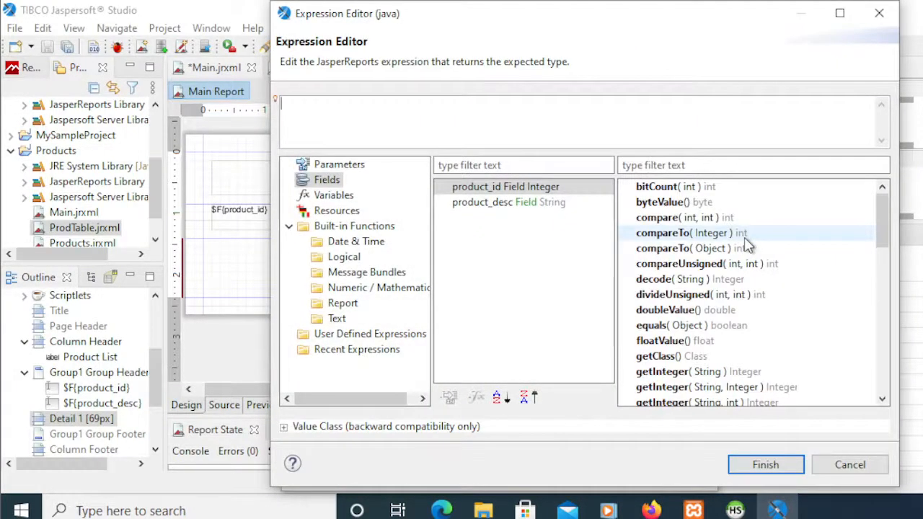
pyautogui.doubleClick(488, 191)
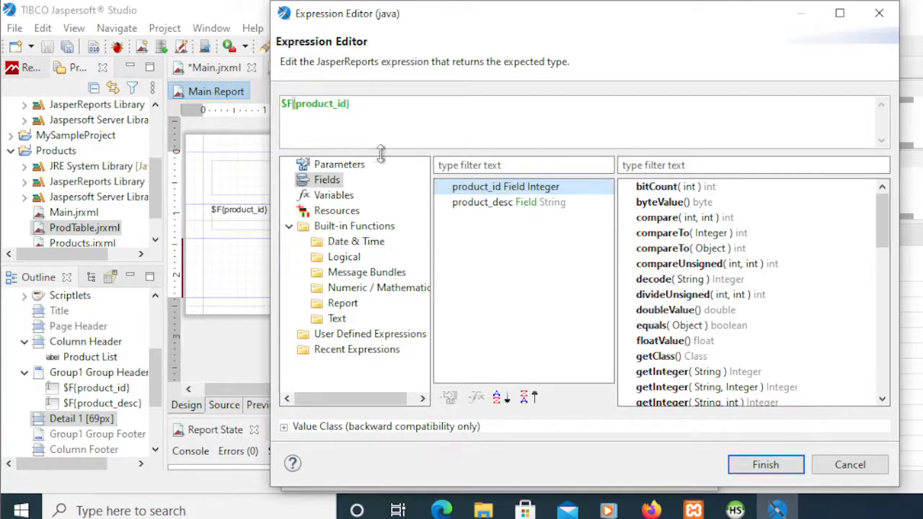
pyautogui.click(764, 464)
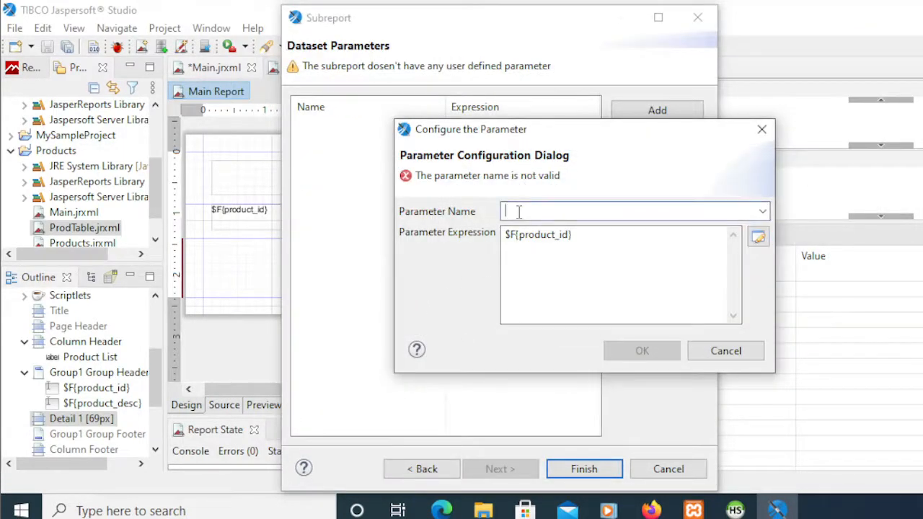
# Name the dataset parameter ParamPRODID, accept it and finish creating the subreport element.
pyautogui.write('ParamPRODID')
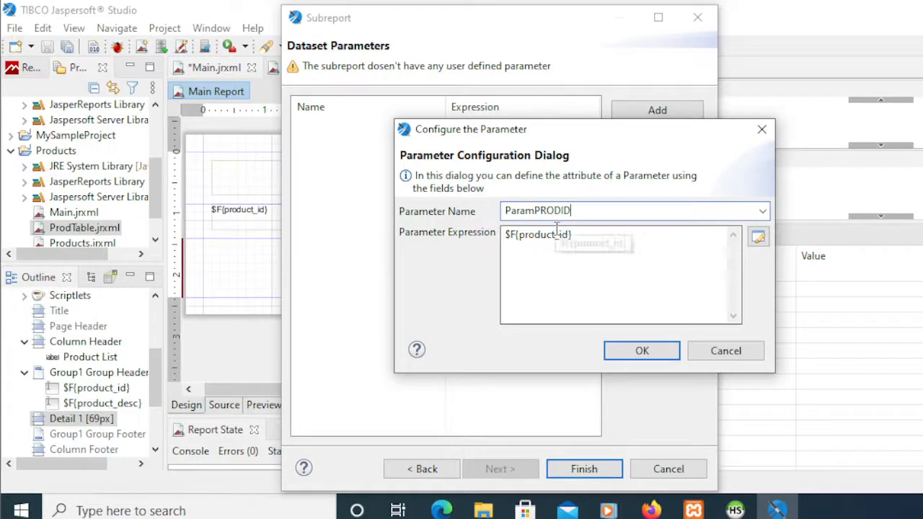
pyautogui.click(643, 351)
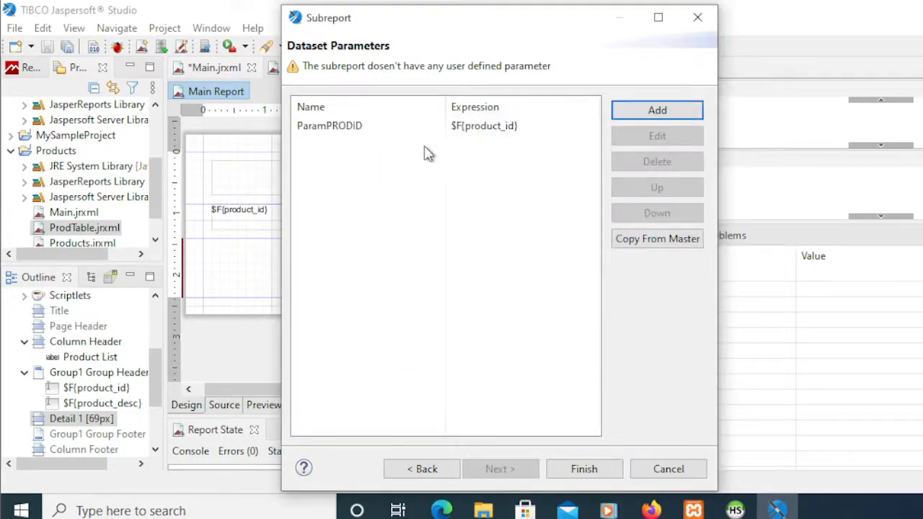
pyautogui.click(584, 469)
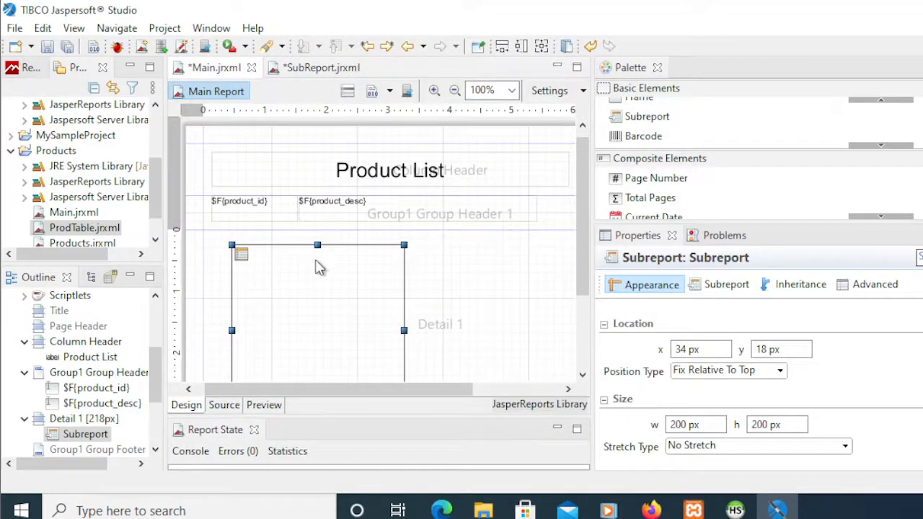
# Move the subreport element to x 0, y 0 in the Detail 1 band and resize it to 560 by 90 px.
pyautogui.scroll(-1, 580, 216)
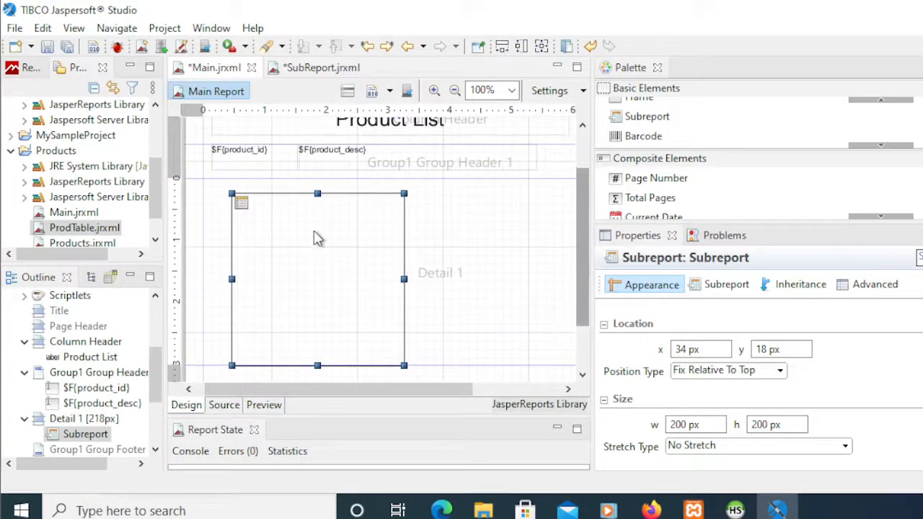
pyautogui.moveTo(310, 243); pyautogui.dragTo(278, 234)
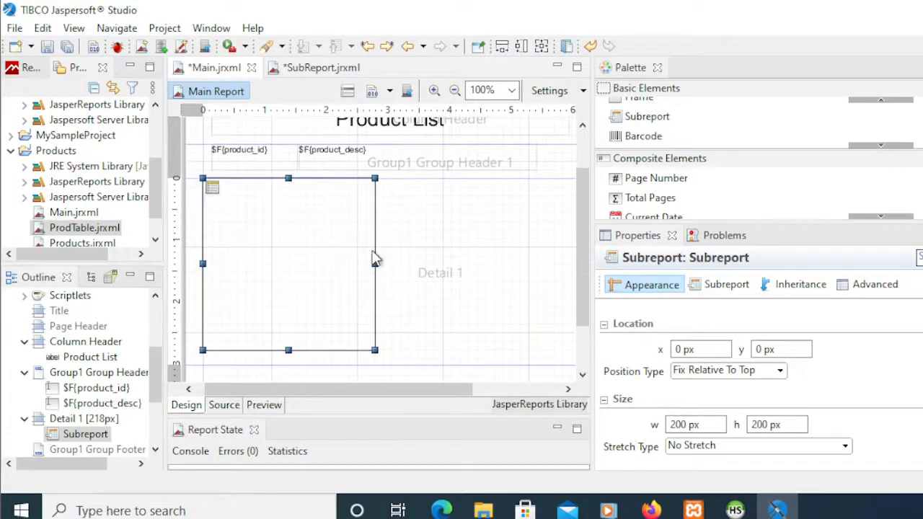
pyautogui.moveTo(375, 264); pyautogui.dragTo(545, 270)
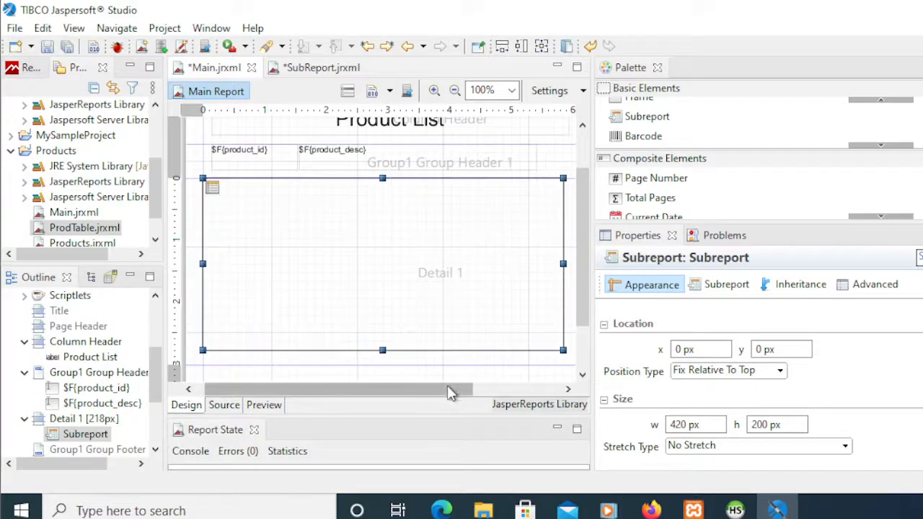
pyautogui.moveTo(455, 389); pyautogui.dragTo(542, 389)
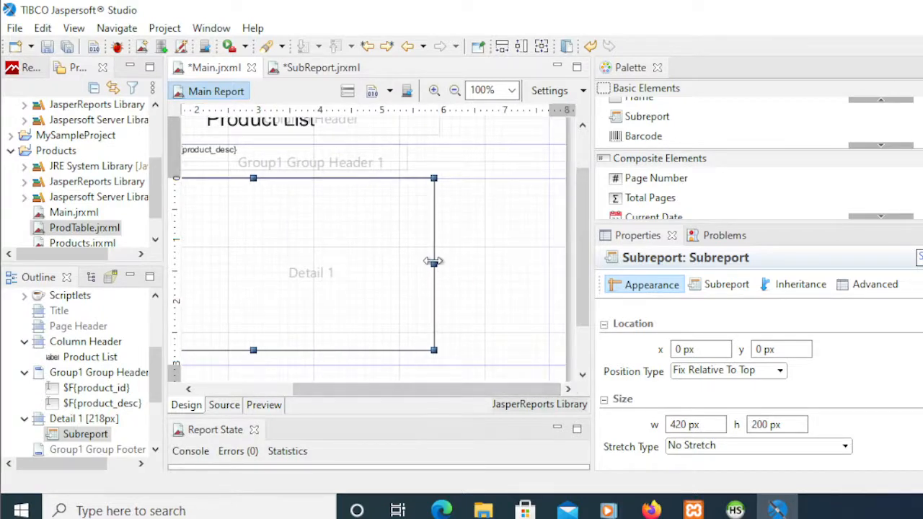
pyautogui.moveTo(437, 264); pyautogui.dragTo(554, 264)
pyautogui.moveTo(457, 389); pyautogui.dragTo(401, 392)
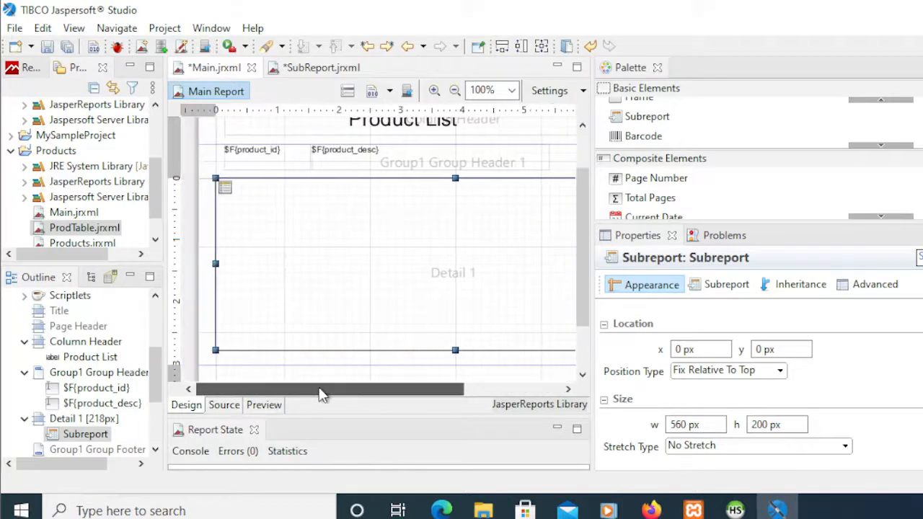
pyautogui.moveTo(455, 350); pyautogui.dragTo(442, 256)
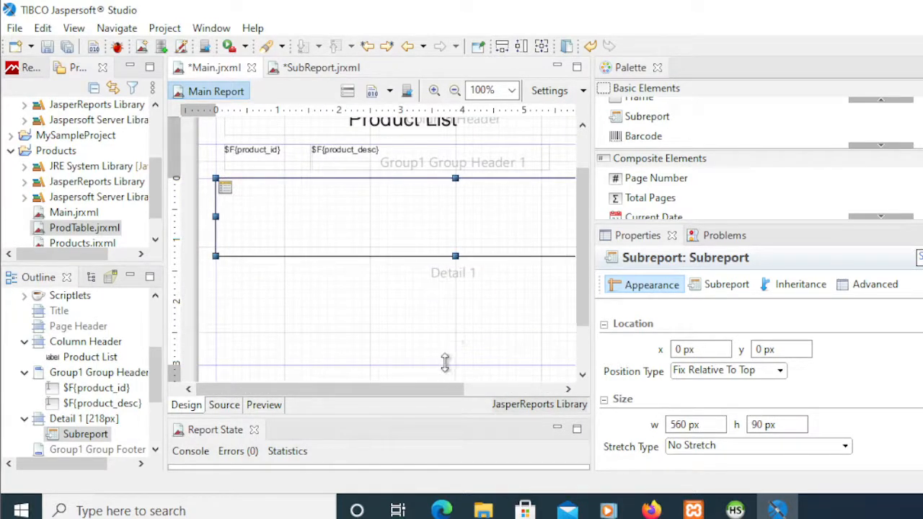
# Reduce the Detail 1 band's height to about 94 px so it fits closely around the subreport.
pyautogui.click(443, 364)
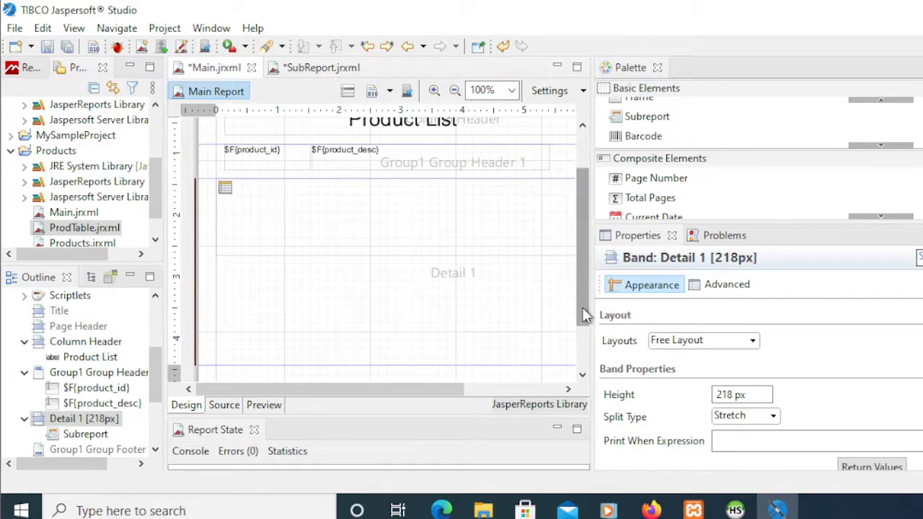
pyautogui.scroll(-2, 583, 310)
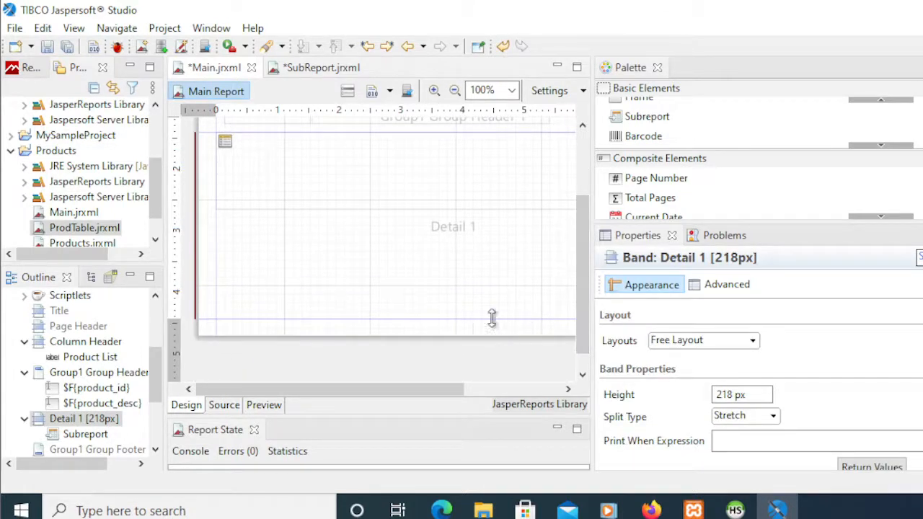
pyautogui.moveTo(491, 317); pyautogui.dragTo(476, 211)
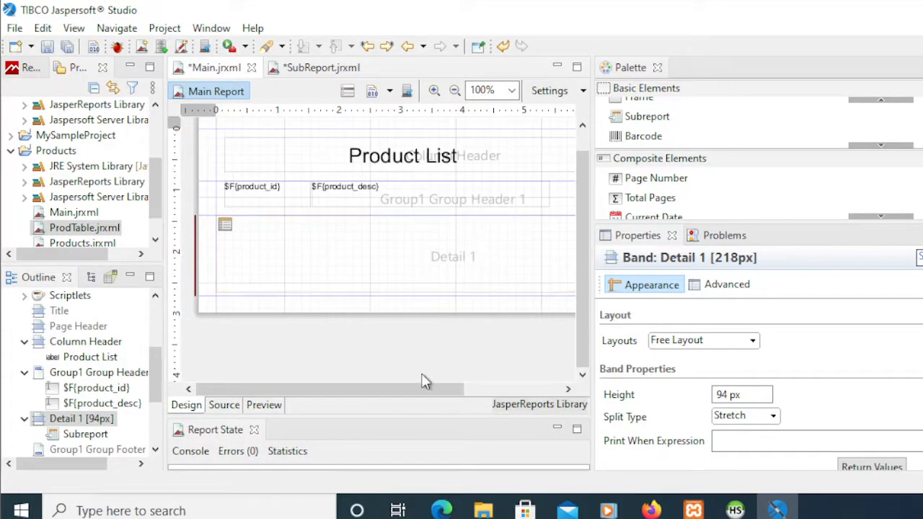
pyautogui.moveTo(423, 387)
pyautogui.mouseDown()
pyautogui.moveTo(587, 426)
pyautogui.moveTo(429, 401)
pyautogui.mouseUp()
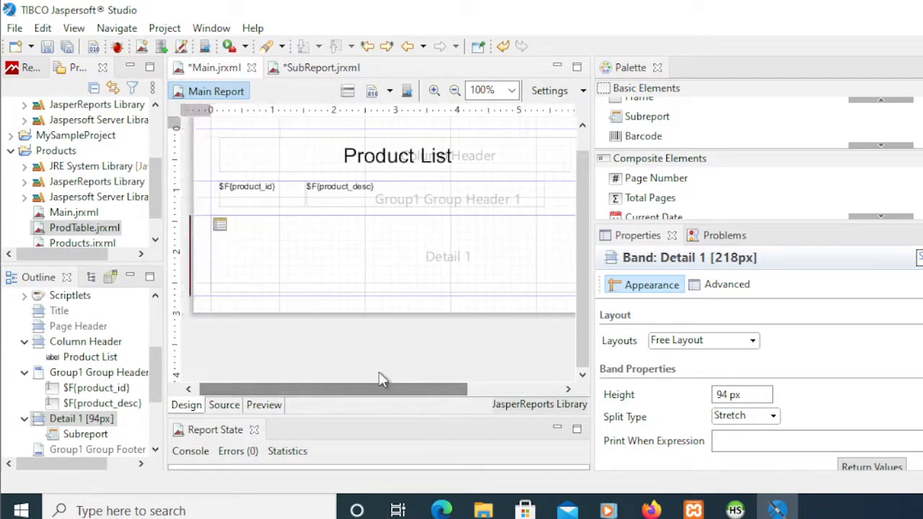
pyautogui.click(256, 312)
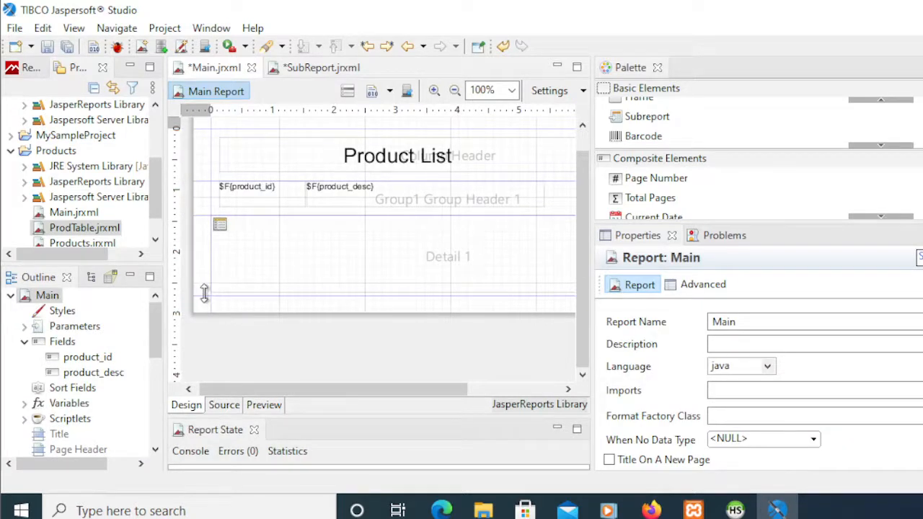
pyautogui.moveTo(204, 290)
pyautogui.mouseDown()
pyautogui.moveTo(206, 283)
pyautogui.moveTo(210, 296)
pyautogui.mouseUp()
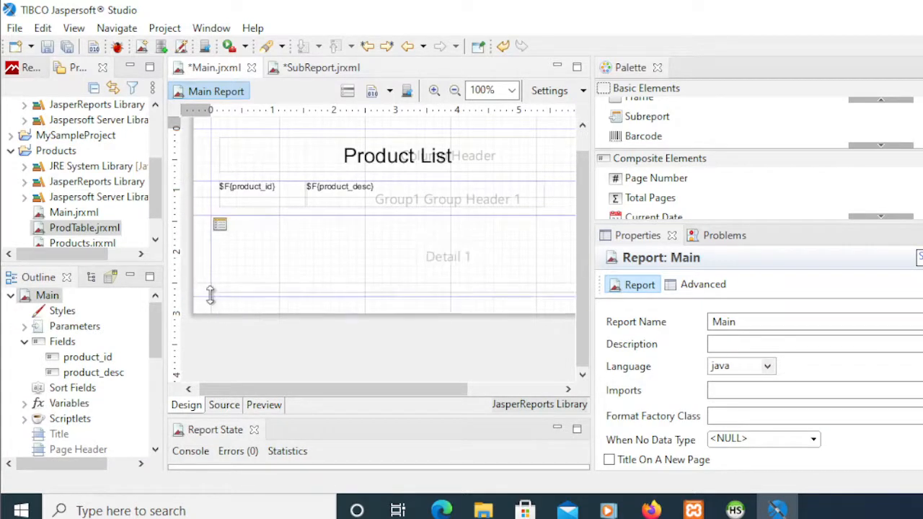
# Widen the report editor and preview the main report, examining the orders and images listed under each product on pages 1 and 2.
pyautogui.moveTo(592, 318); pyautogui.dragTo(667, 318)
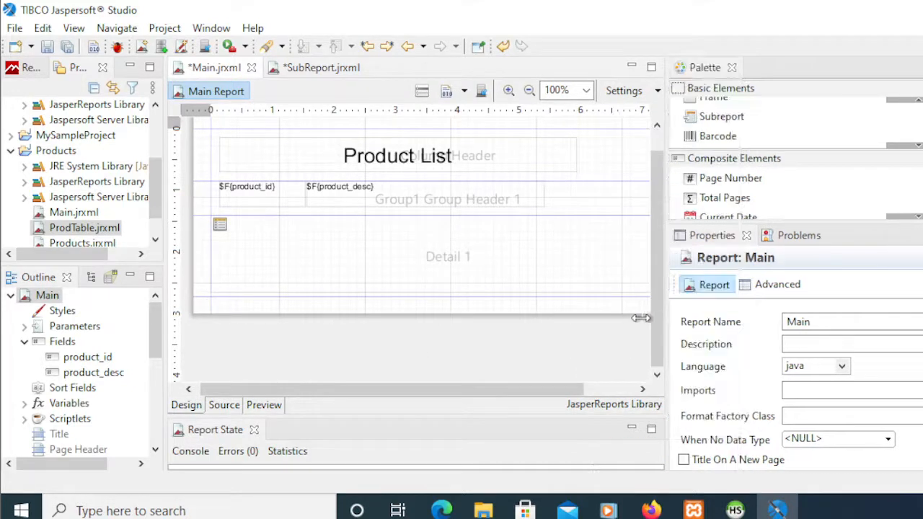
pyautogui.click(265, 405)
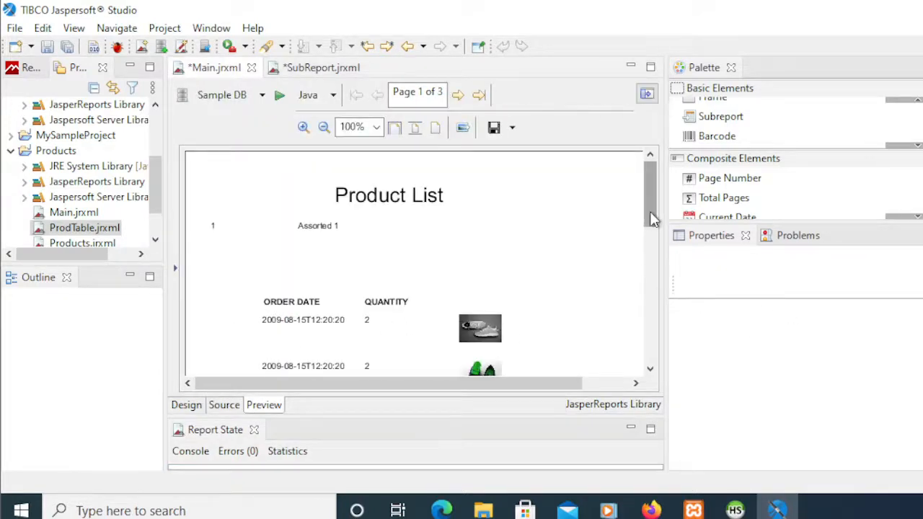
pyautogui.moveTo(649, 211); pyautogui.dragTo(636, 367)
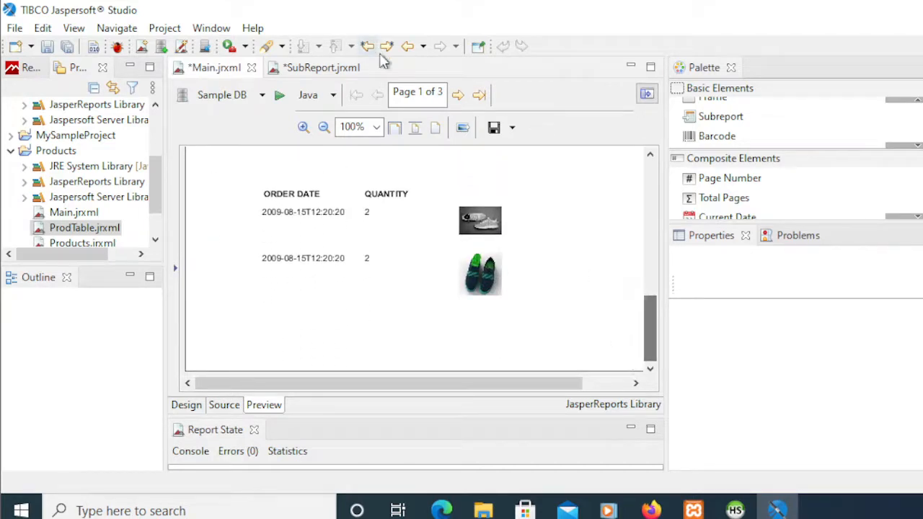
pyautogui.click(457, 95)
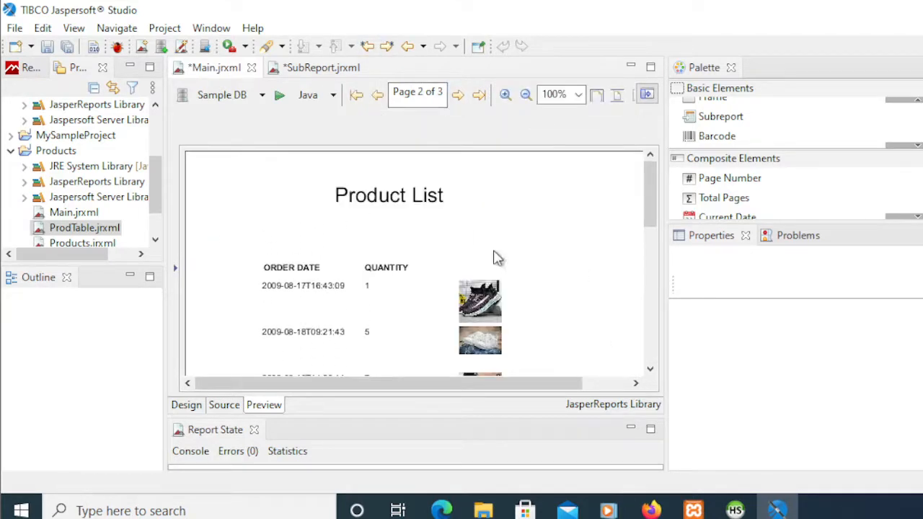
pyautogui.moveTo(648, 213); pyautogui.dragTo(645, 249)
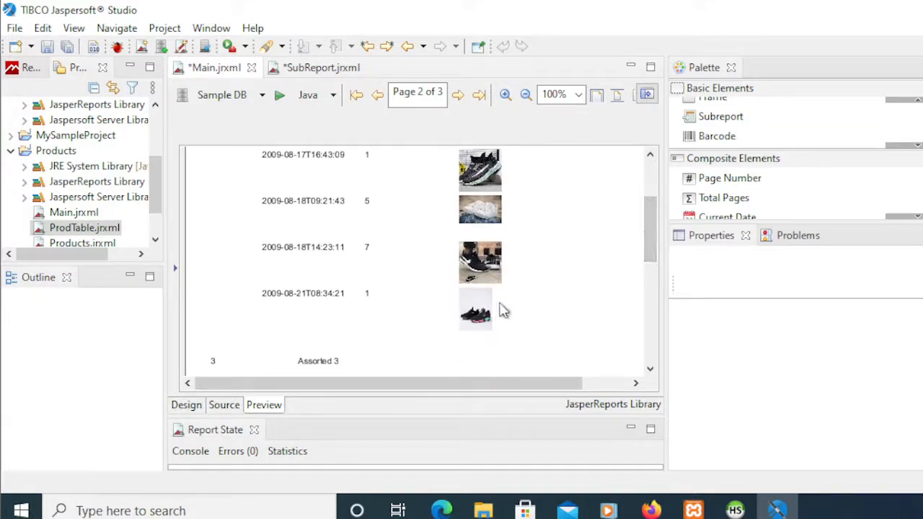
# Return to the main report's design and vertically centre the text of the product_id and product_desc fields in the group header.
pyautogui.moveTo(650, 259); pyautogui.dragTo(645, 220)
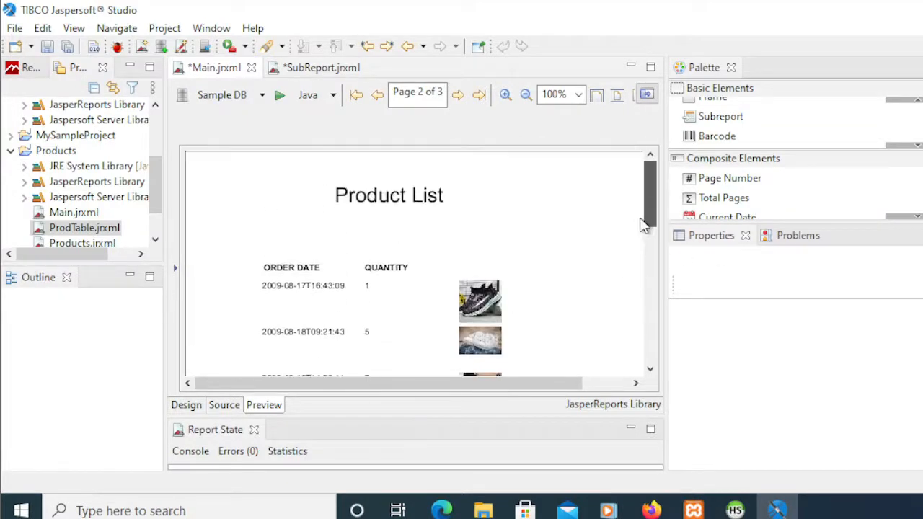
pyautogui.click(187, 406)
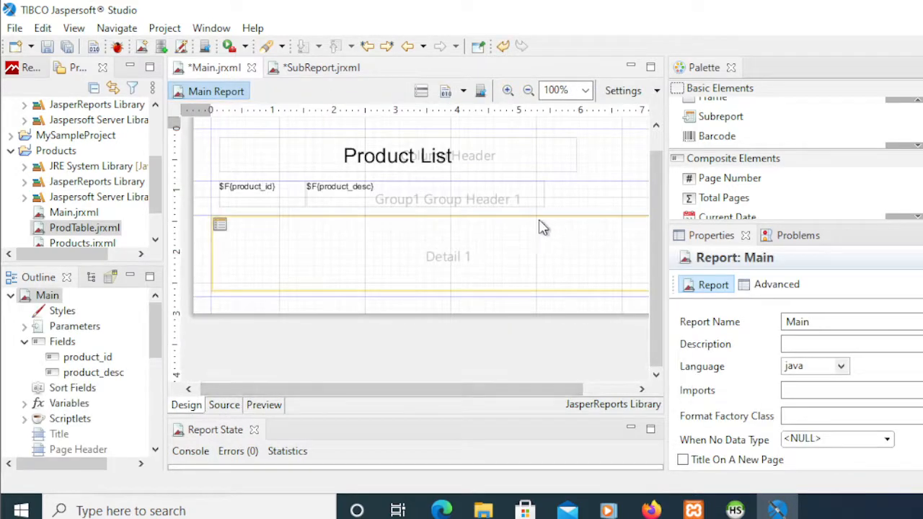
pyautogui.click(516, 204)
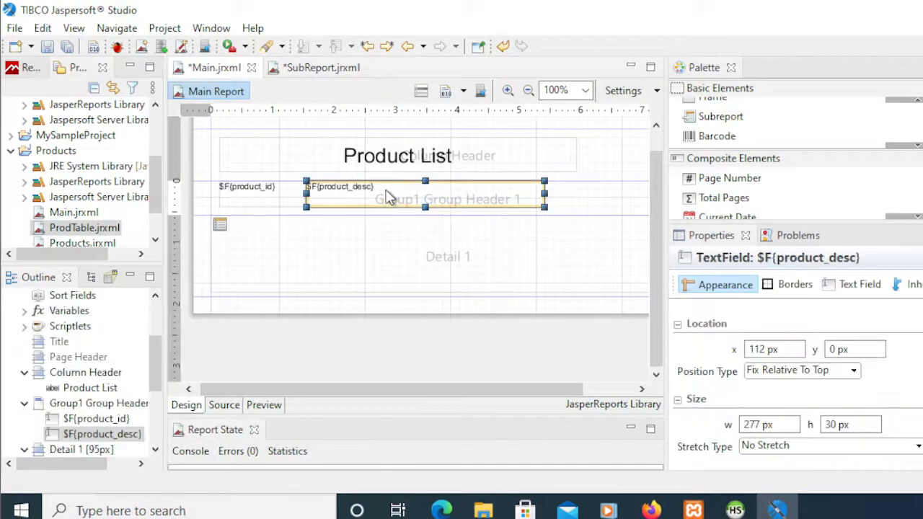
pyautogui.keyDown('shift'); pyautogui.click(252, 194); pyautogui.keyUp('shift')
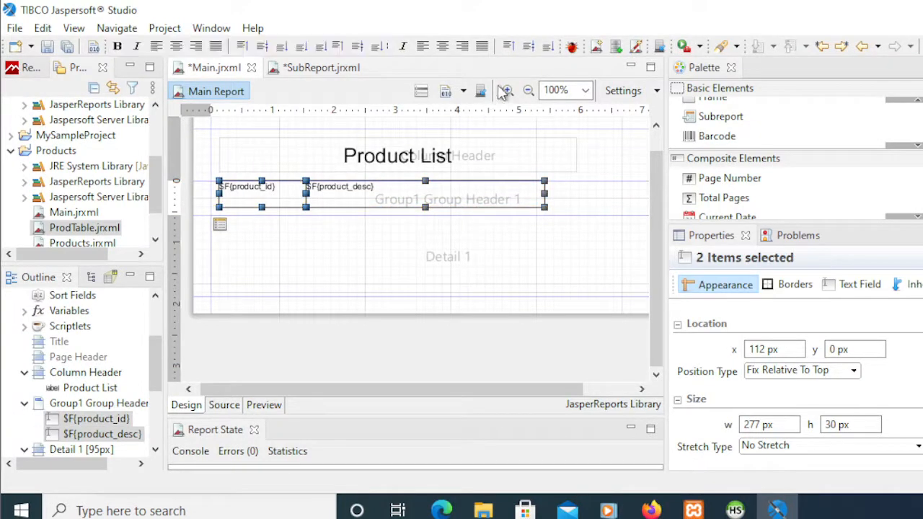
pyautogui.click(528, 45)
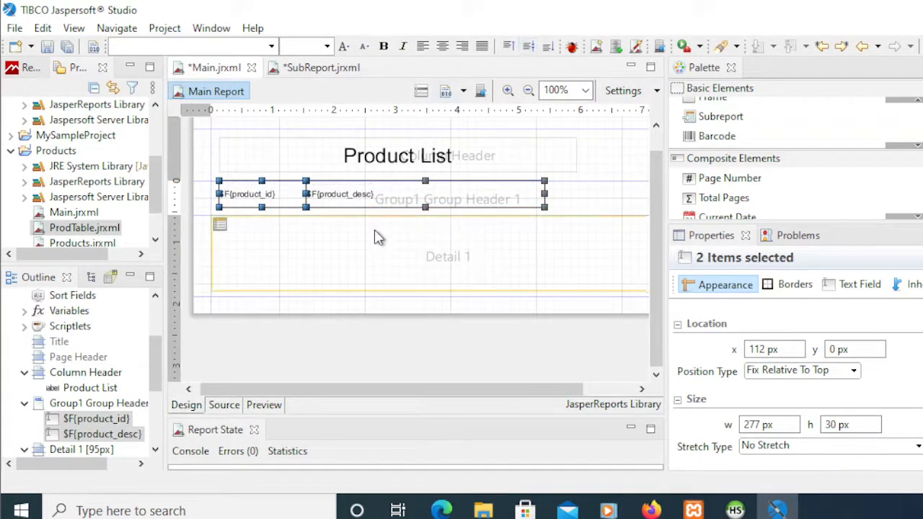
# Reduce the main report's Detail 1 band to 89 px high.
pyautogui.click(356, 263)
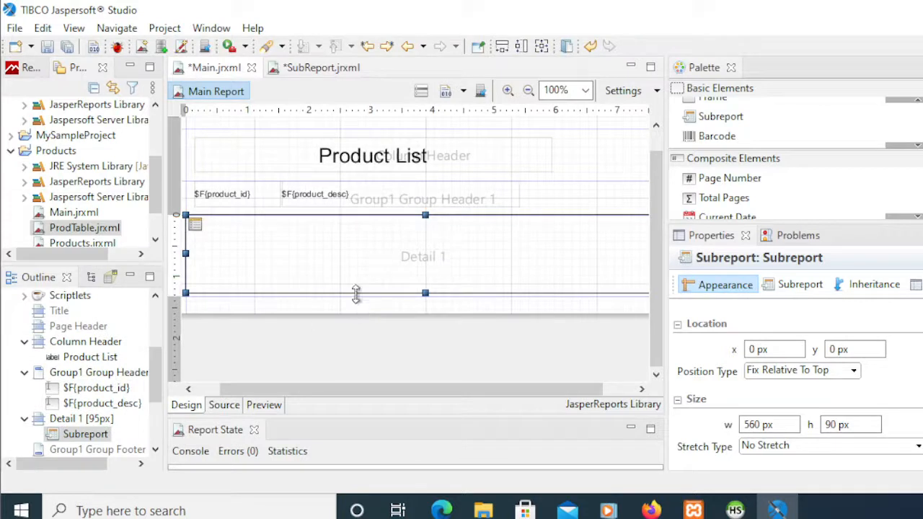
pyautogui.moveTo(357, 290); pyautogui.dragTo(358, 286)
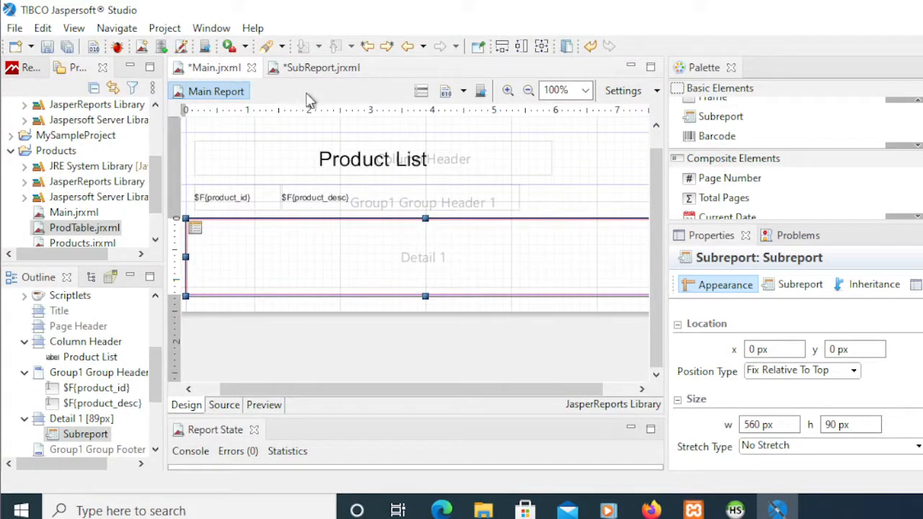
# In SubReport.jrxml, move the order_date and quantity text fields down together to y 12 px in the Detail 1 band.
pyautogui.click(305, 69)
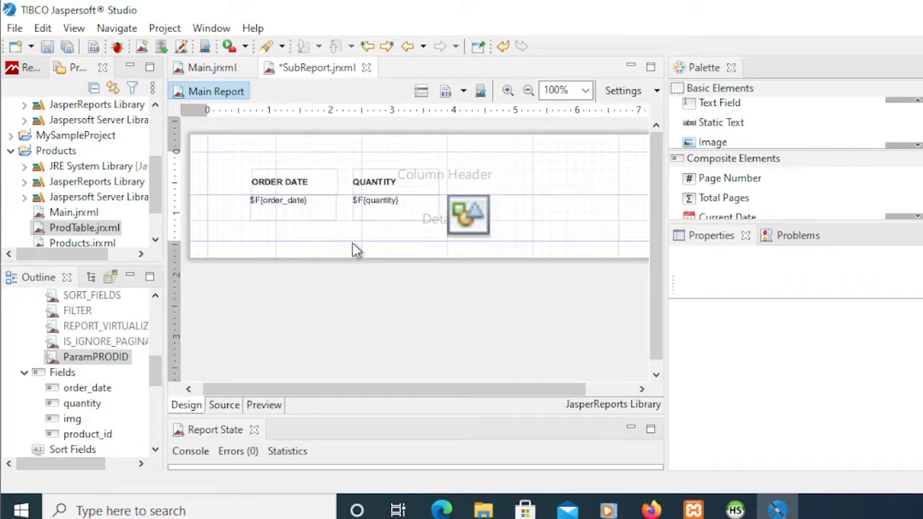
pyautogui.click(289, 209)
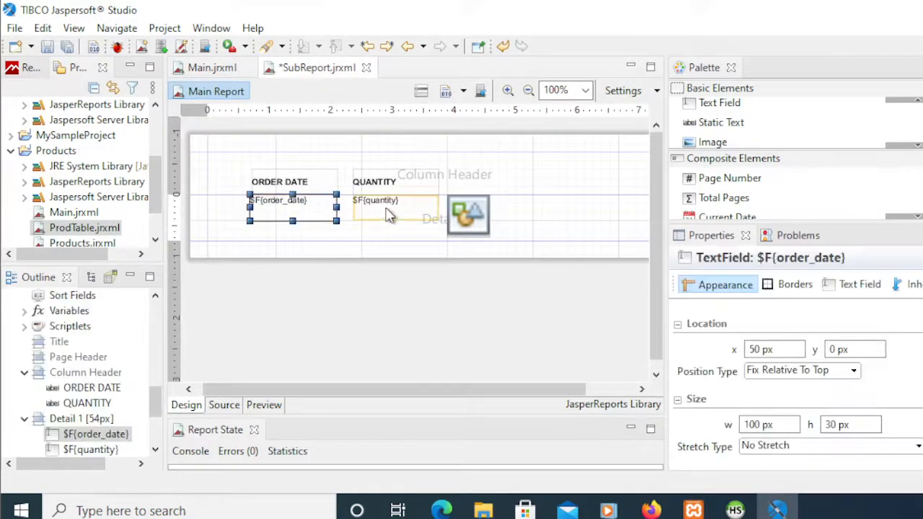
pyautogui.keyDown('shift'); pyautogui.click(384, 209); pyautogui.keyUp('shift')
pyautogui.press('Down')
pyautogui.press('Down')
pyautogui.press('Down')
pyautogui.press('Down')
pyautogui.press('Down')
pyautogui.press('Down')
pyautogui.press('Down')
pyautogui.press('Down')
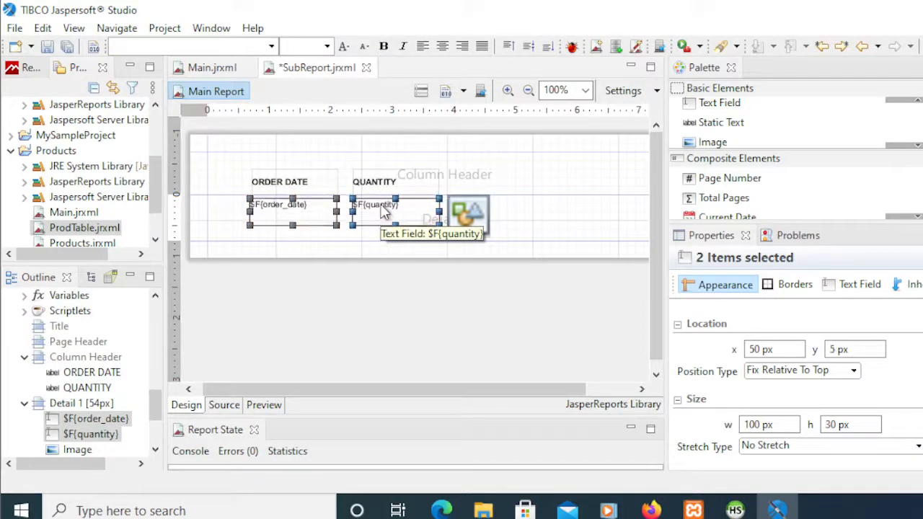
pyautogui.press('Down')
pyautogui.press('Down')
pyautogui.press('Down')
pyautogui.press('Down')
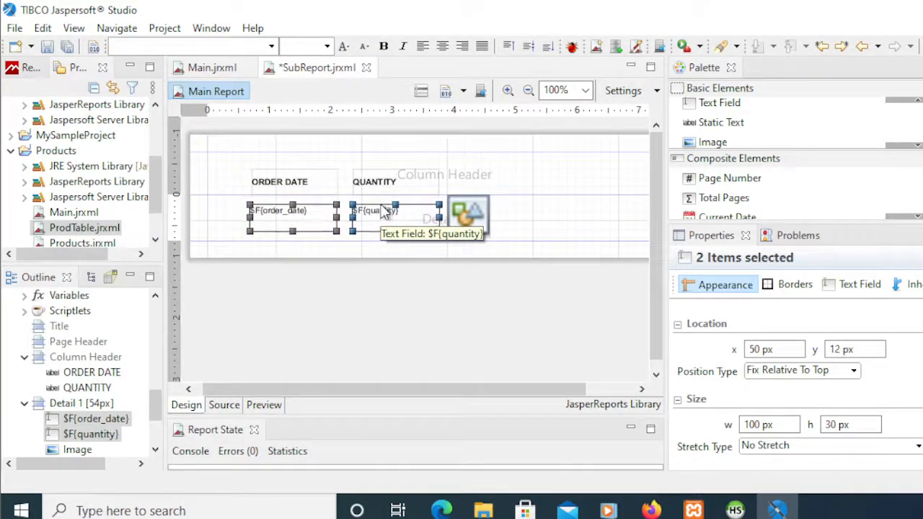
# Shrink the subreport's Detail 1 band to 47 px and make its Column Header band slightly taller.
pyautogui.click(510, 241)
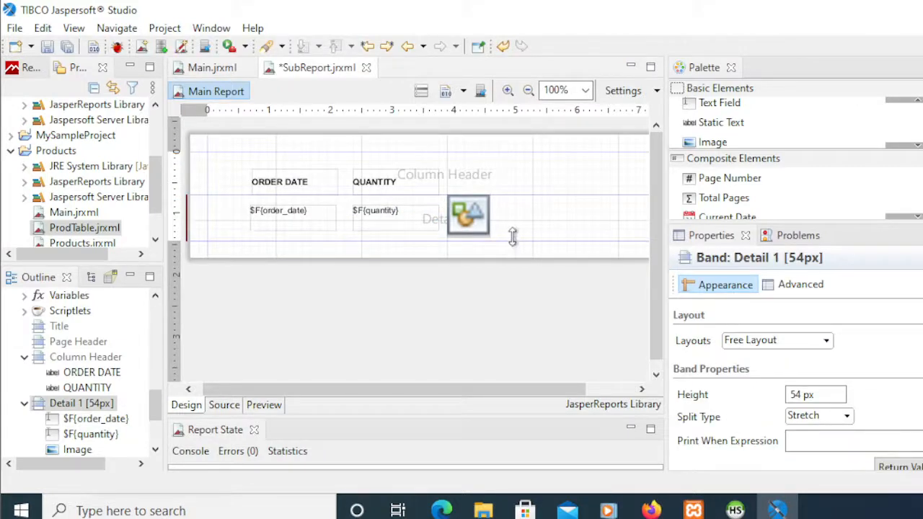
pyautogui.moveTo(513, 238); pyautogui.dragTo(514, 233)
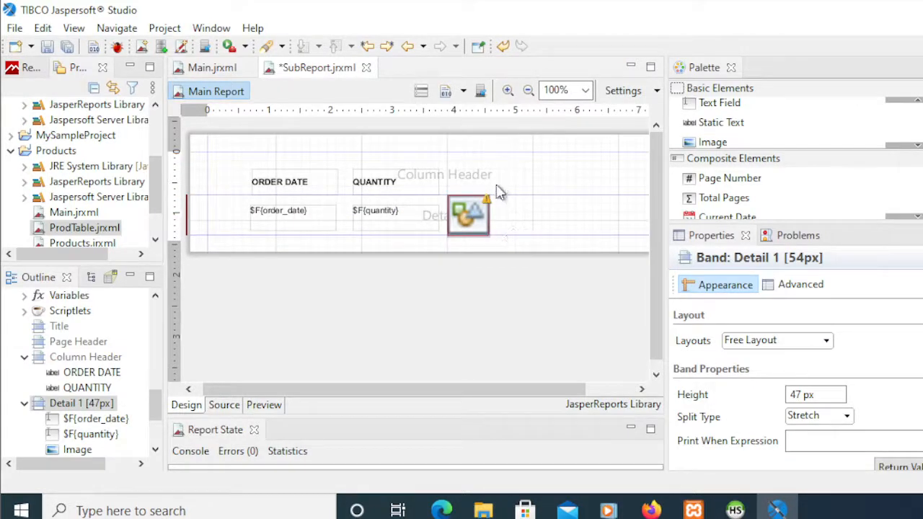
pyautogui.moveTo(496, 196); pyautogui.dragTo(496, 203)
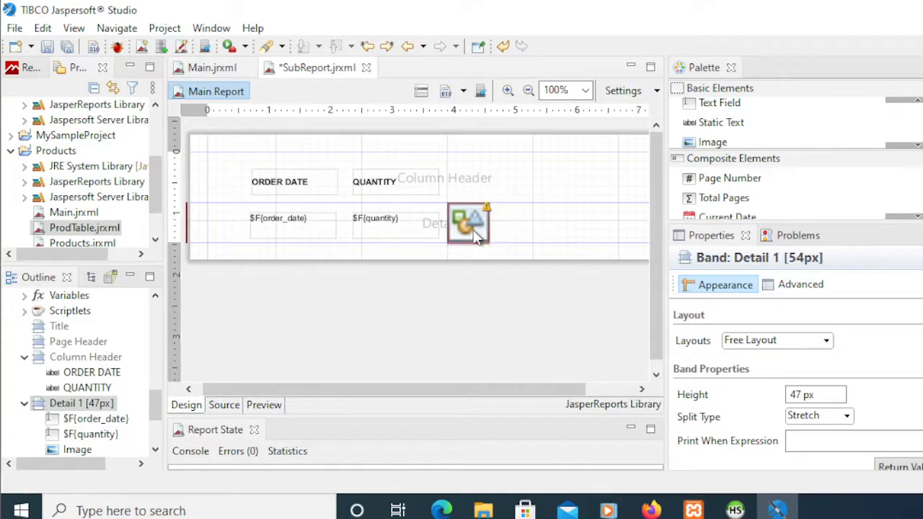
# Set the subreport's Detail 1 band height to 50 px so it holds the image element, and save SubReport.jrxml.
pyautogui.click(476, 240)
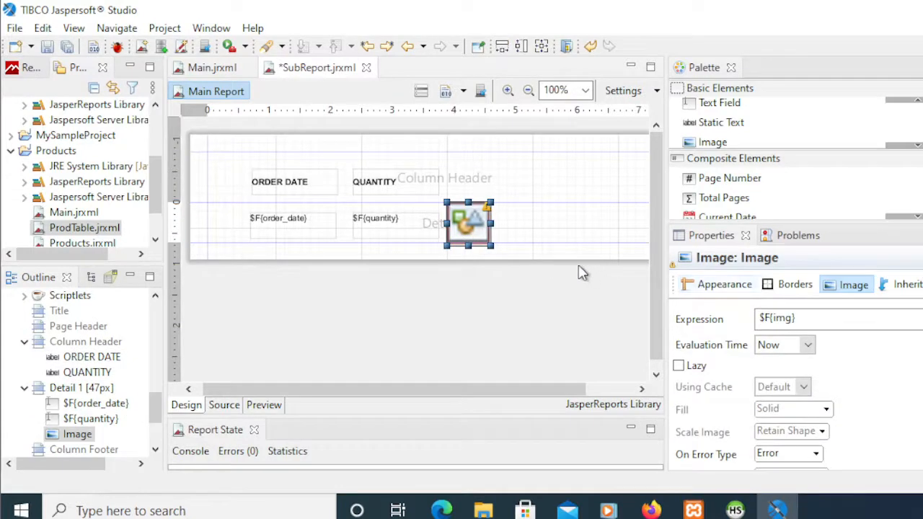
pyautogui.click(515, 221)
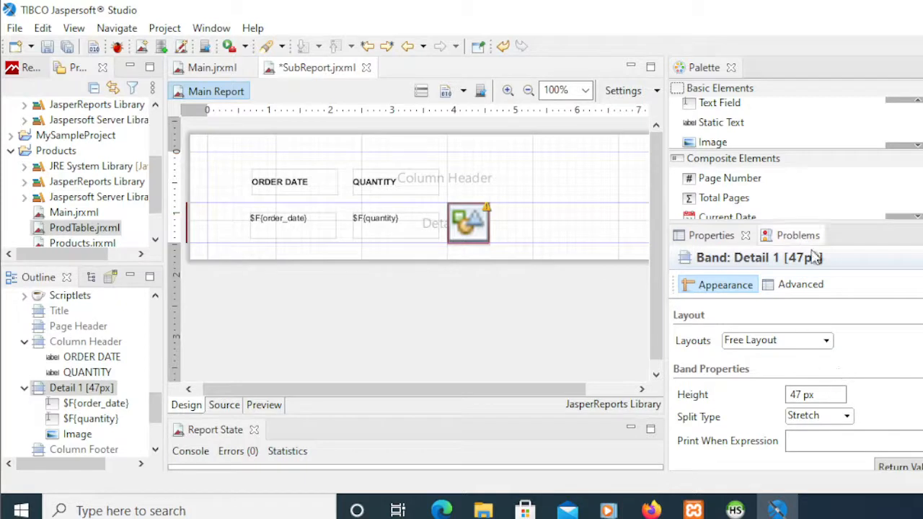
pyautogui.click(799, 398)
pyautogui.press('BackSpace')
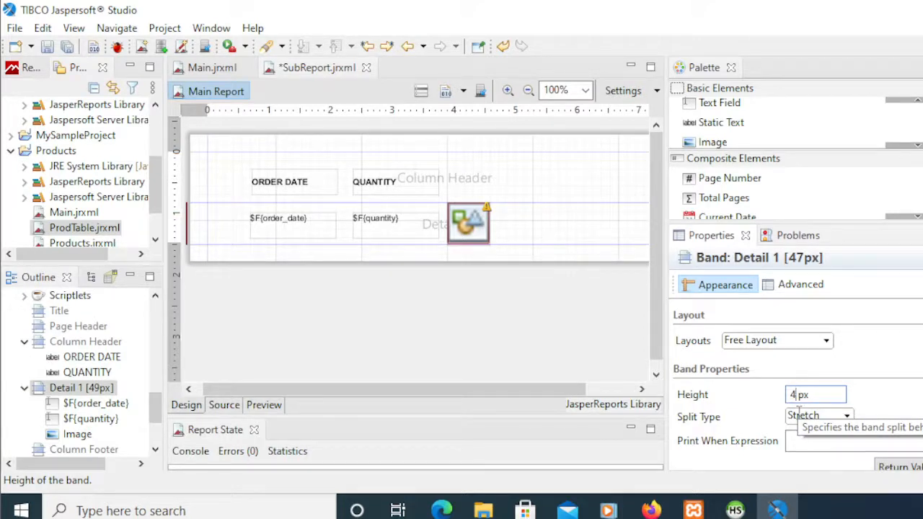
pyautogui.press('BackSpace')
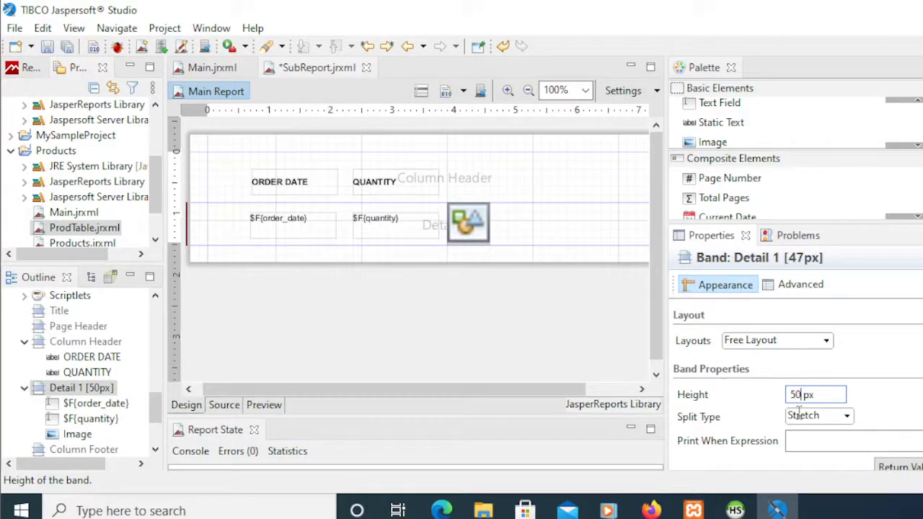
pyautogui.click(48, 47)
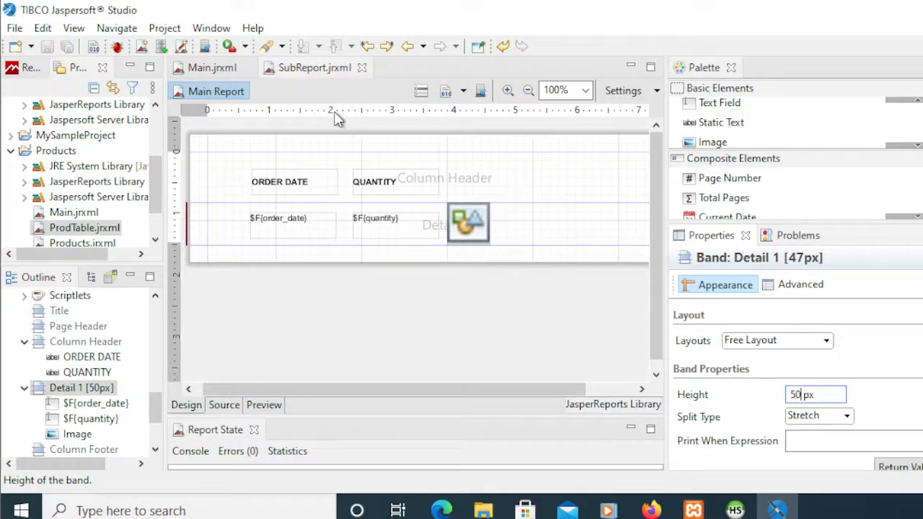
# Try to preview Main.jrxml with the updated subreport and dismiss the message.
pyautogui.click(217, 69)
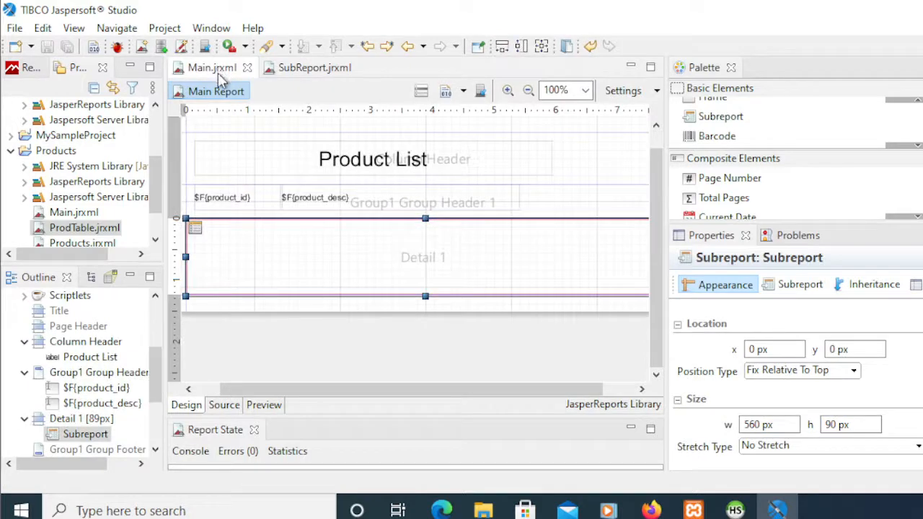
pyautogui.click(264, 406)
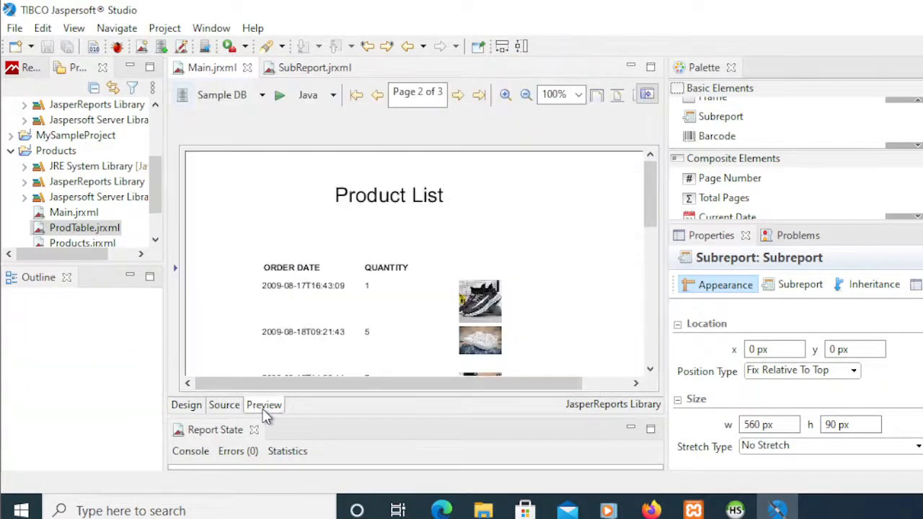
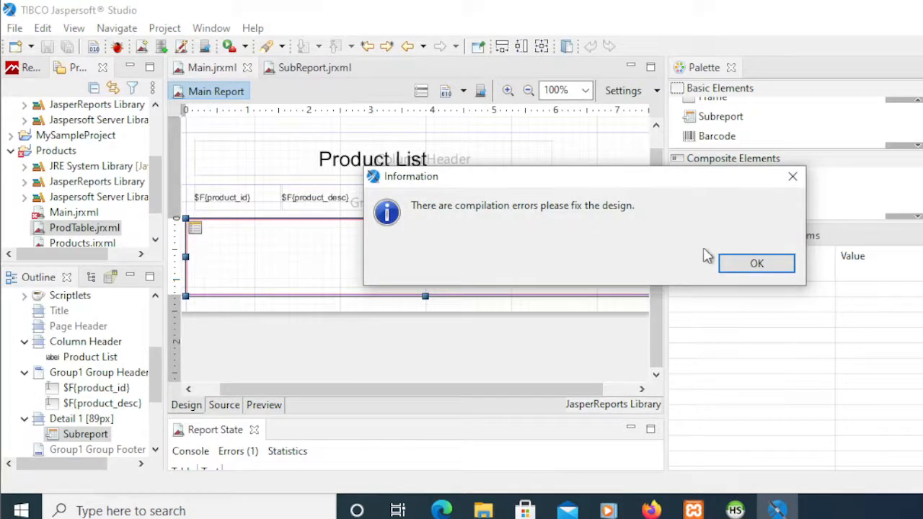
pyautogui.click(735, 264)
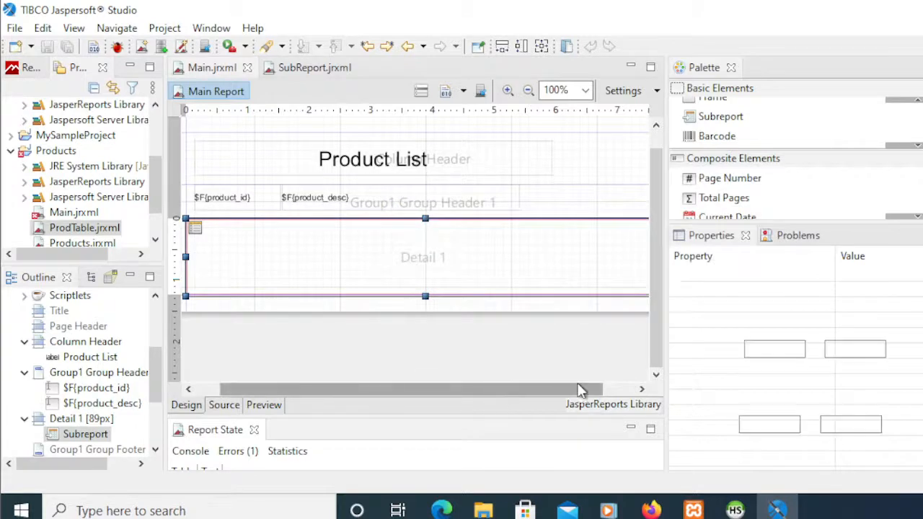
# Reduce the main report's subreport element and Detail 1 band to 78 px high so they fit each other.
pyautogui.moveTo(581, 389); pyautogui.dragTo(593, 388)
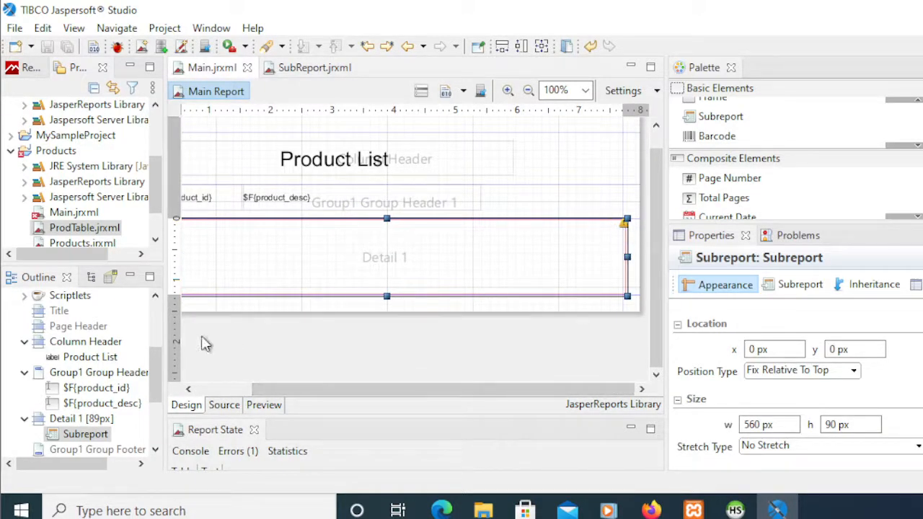
pyautogui.moveTo(387, 292)
pyautogui.mouseDown()
pyautogui.moveTo(387, 273)
pyautogui.moveTo(388, 296)
pyautogui.mouseUp()
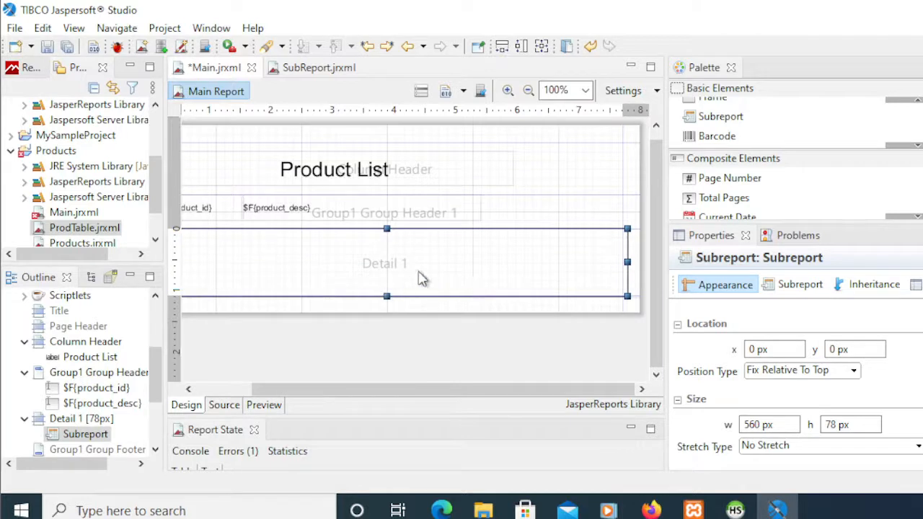
pyautogui.moveTo(404, 390); pyautogui.dragTo(322, 393)
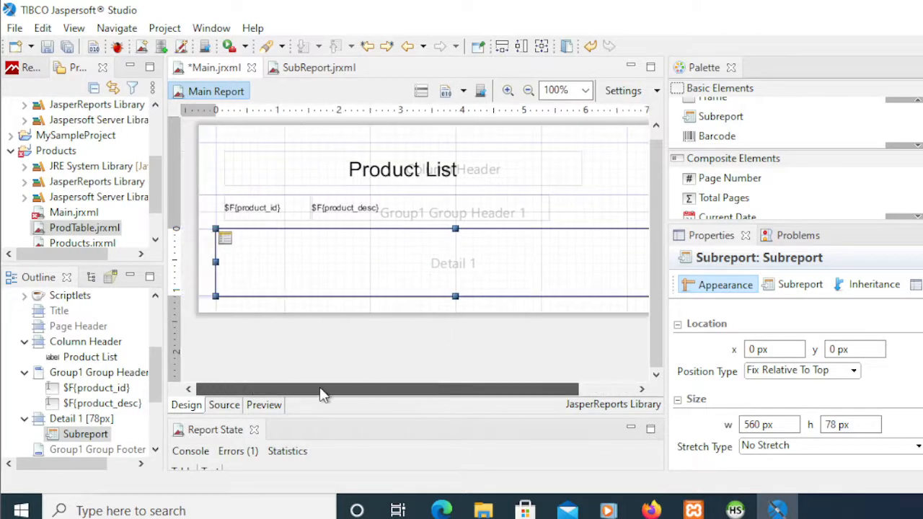
# Preview the corrected main report and examine the row spacing and image alignment on pages 1 and 2.
pyautogui.click(266, 405)
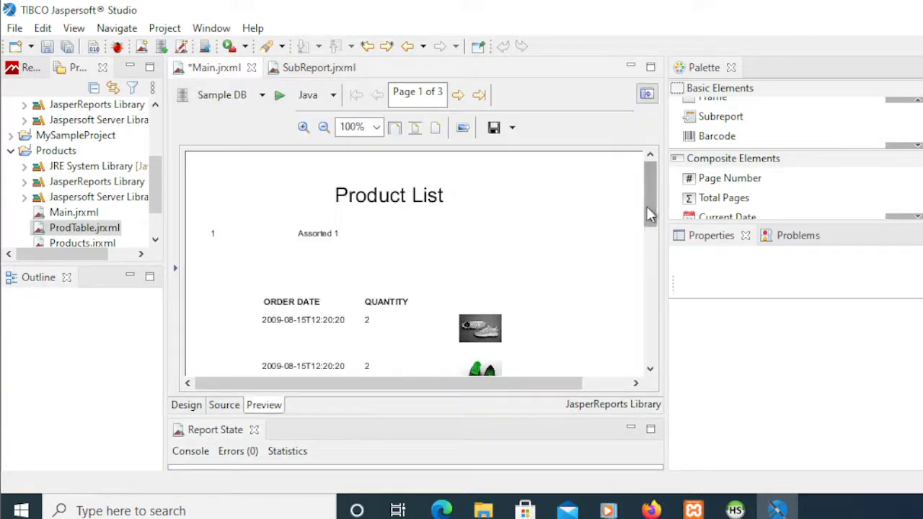
pyautogui.moveTo(647, 206); pyautogui.dragTo(632, 355)
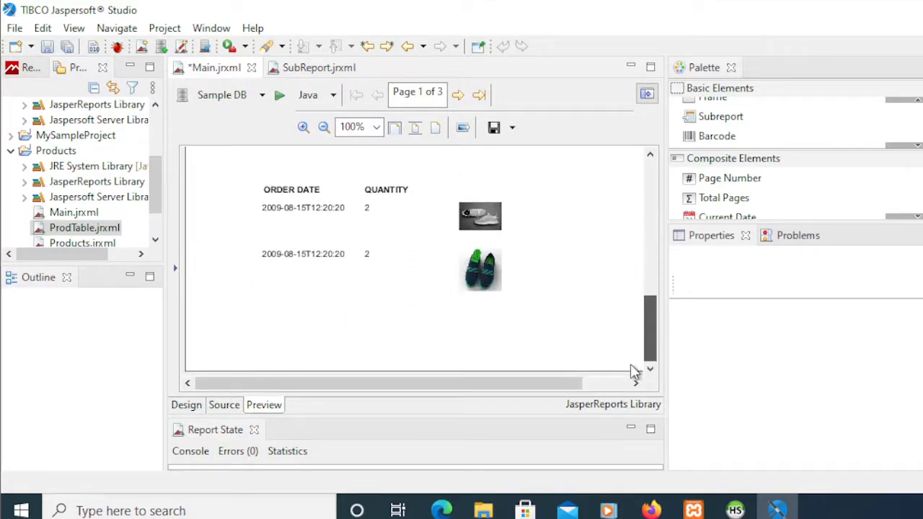
pyautogui.click(457, 94)
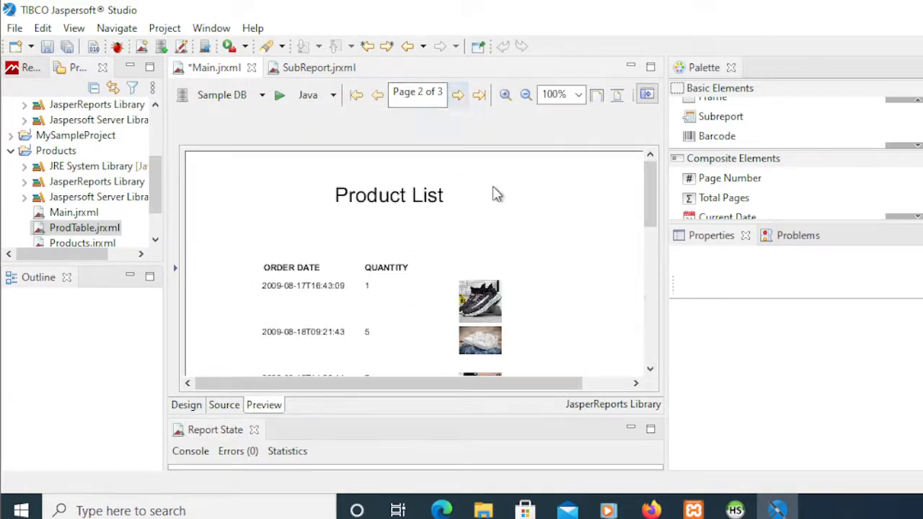
pyautogui.moveTo(649, 198); pyautogui.dragTo(637, 243)
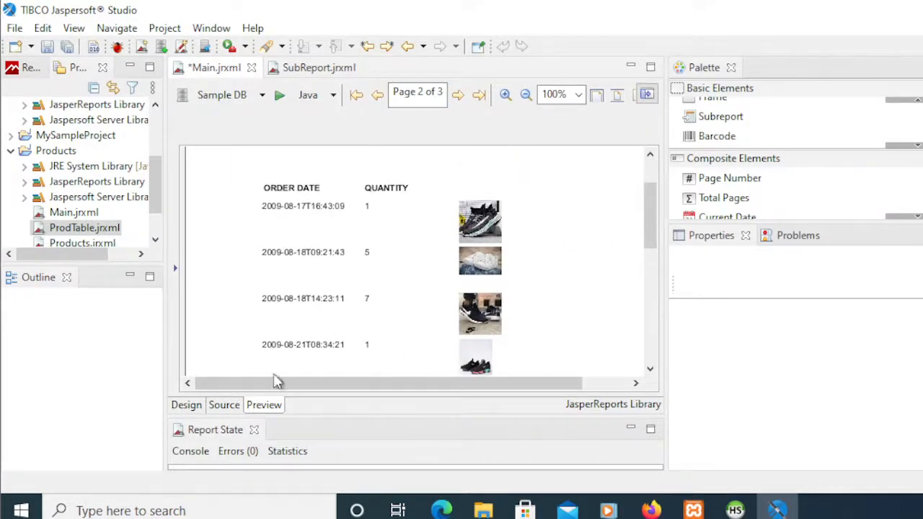
# Shorten the main report's Column Header band slightly and set the product_id and product_desc fields to font size 12.
pyautogui.click(190, 406)
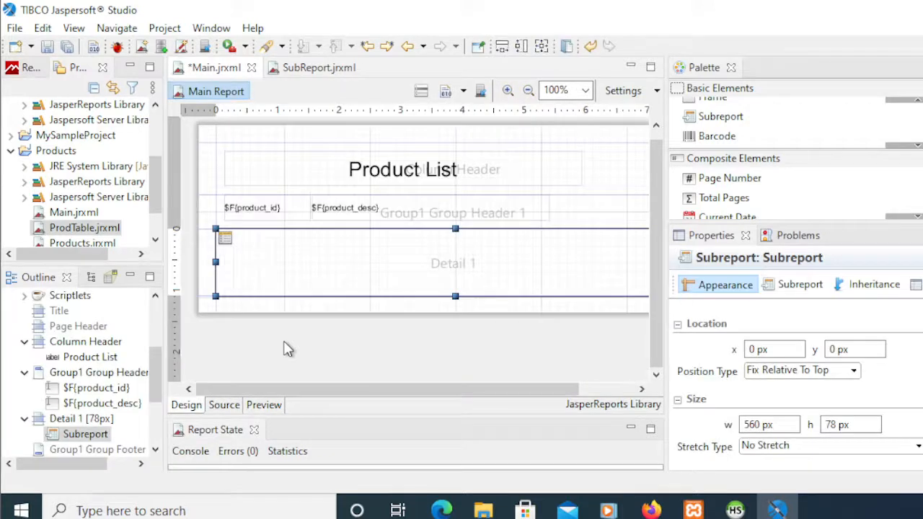
pyautogui.click(317, 209)
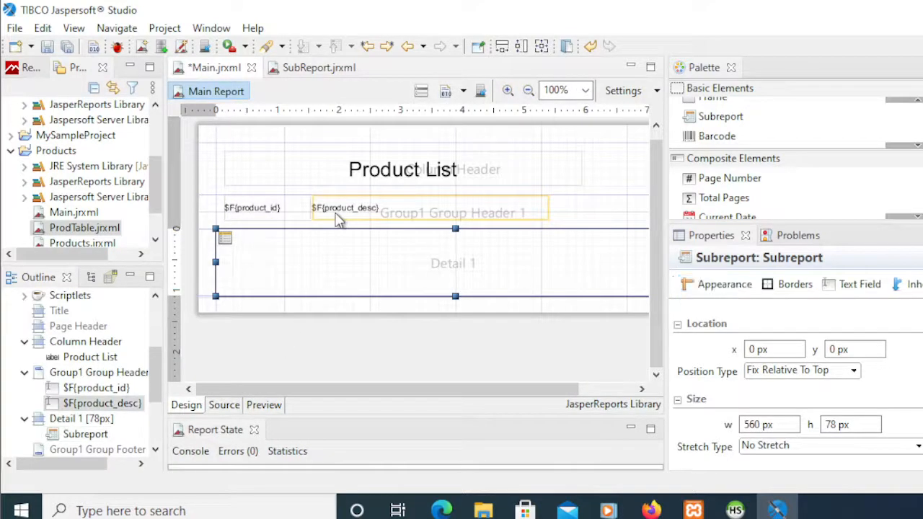
pyautogui.keyDown('shift'); pyautogui.click(299, 218); pyautogui.keyUp('shift')
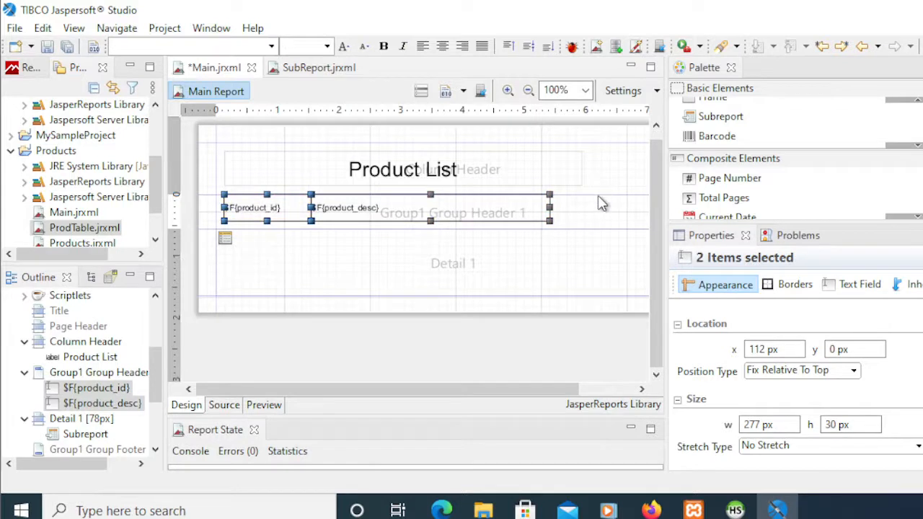
pyautogui.moveTo(599, 193); pyautogui.dragTo(599, 186)
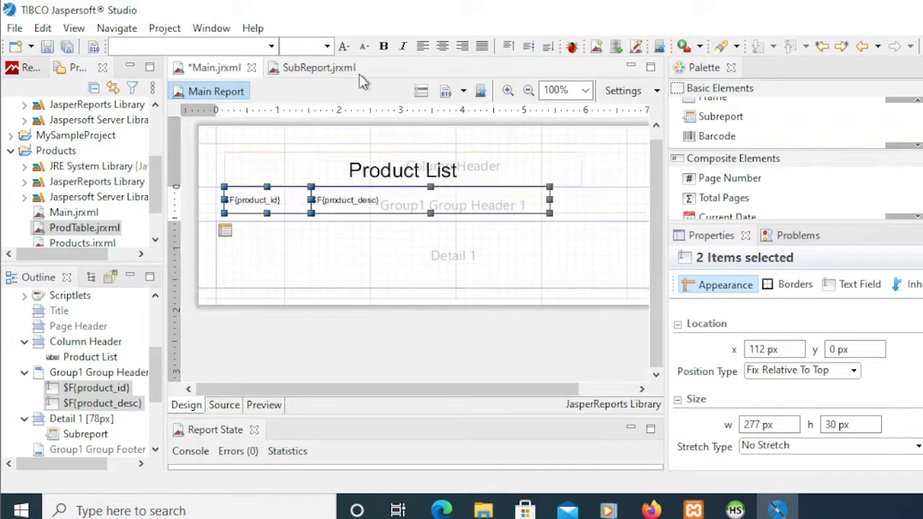
pyautogui.click(326, 46)
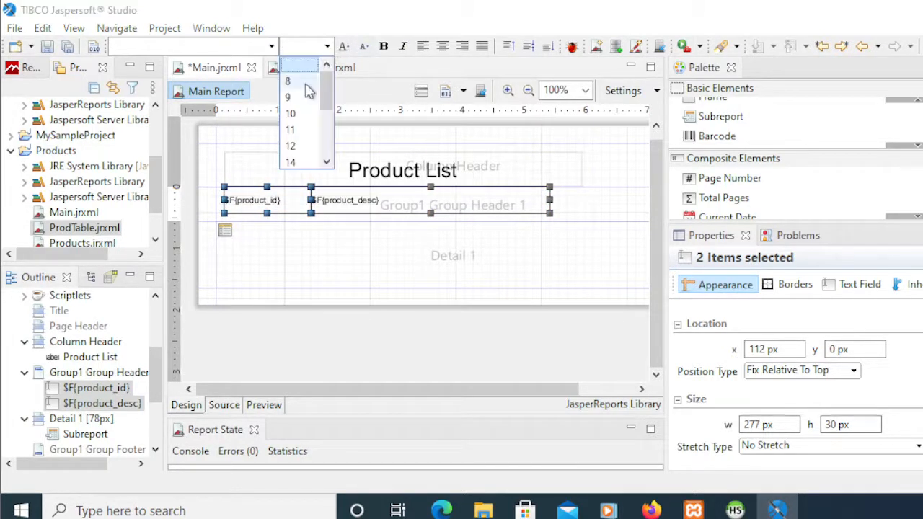
pyautogui.click(299, 146)
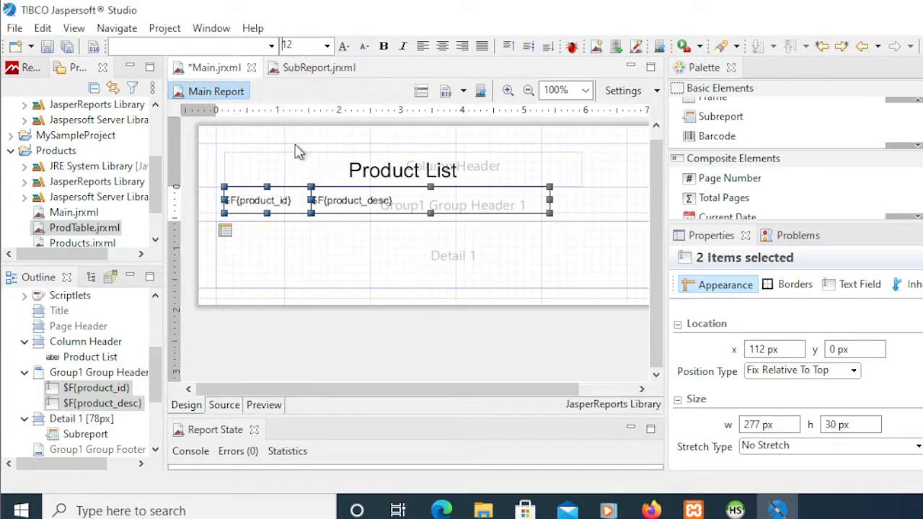
pyautogui.click(569, 202)
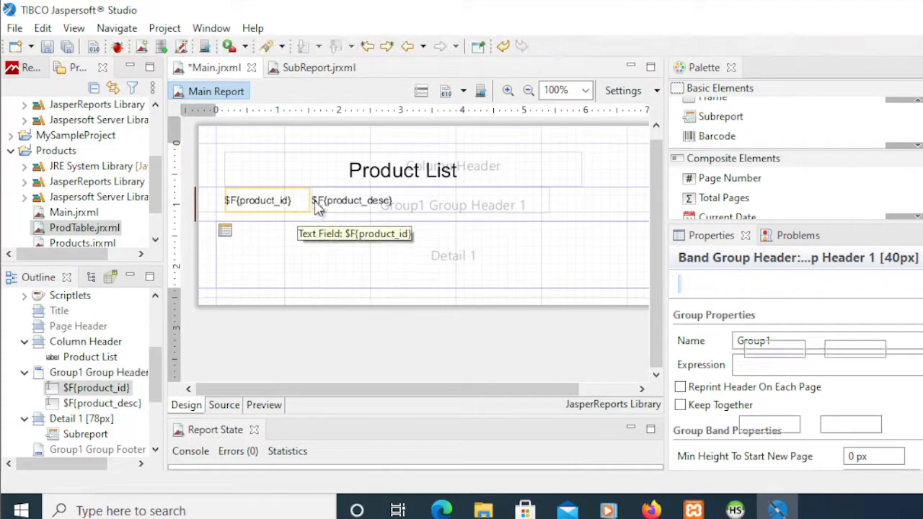
# Narrow the product_id field in the group header and shift the product_desc field toward it to x = 82 px.
pyautogui.click(309, 202)
pyautogui.moveTo(306, 200); pyautogui.dragTo(287, 200)
pyautogui.click(321, 202)
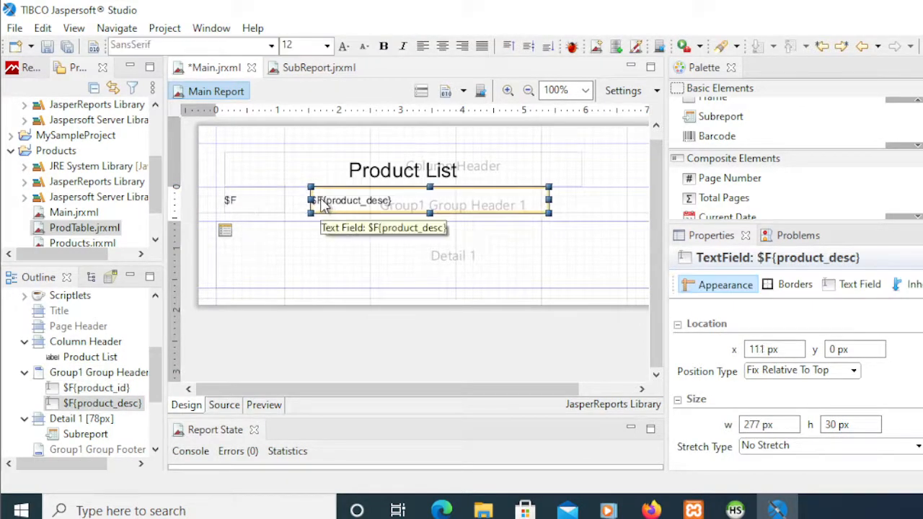
pyautogui.press('Left')
pyautogui.press('Left')
pyautogui.press('Left')
pyautogui.press('Left')
pyautogui.press('Left')
pyautogui.press('Left')
pyautogui.press('Left')
pyautogui.press('Left')
pyautogui.press('Left')
pyautogui.press('Left')
pyautogui.press('Left')
pyautogui.press('Left')
pyautogui.press('Left')
pyautogui.press('Left')
pyautogui.press('Left')
pyautogui.press('Left')
pyautogui.press('Left')
pyautogui.press('Left')
pyautogui.press('Left')
pyautogui.press('Left')
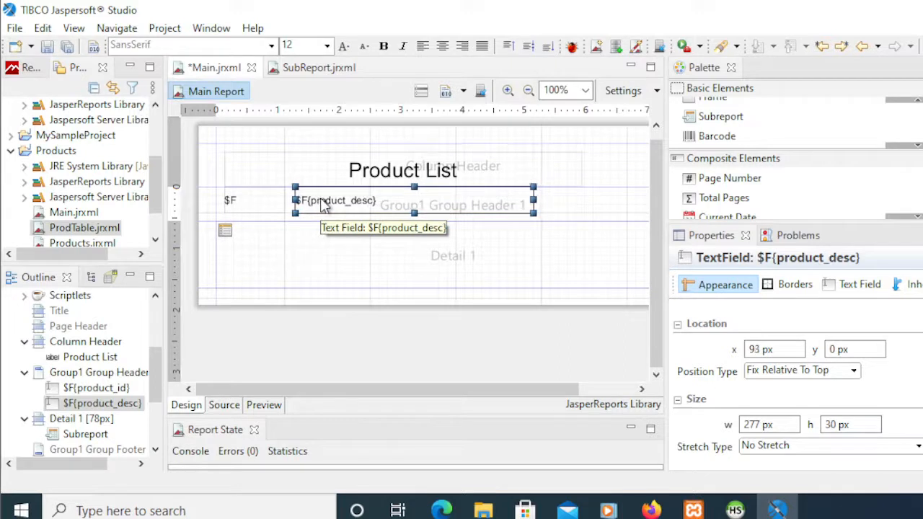
pyautogui.press('Left')
pyautogui.press('Left')
pyautogui.press('Left')
pyautogui.press('Left')
pyautogui.press('Left')
pyautogui.press('Left')
pyautogui.press('Left')
pyautogui.press('Left')
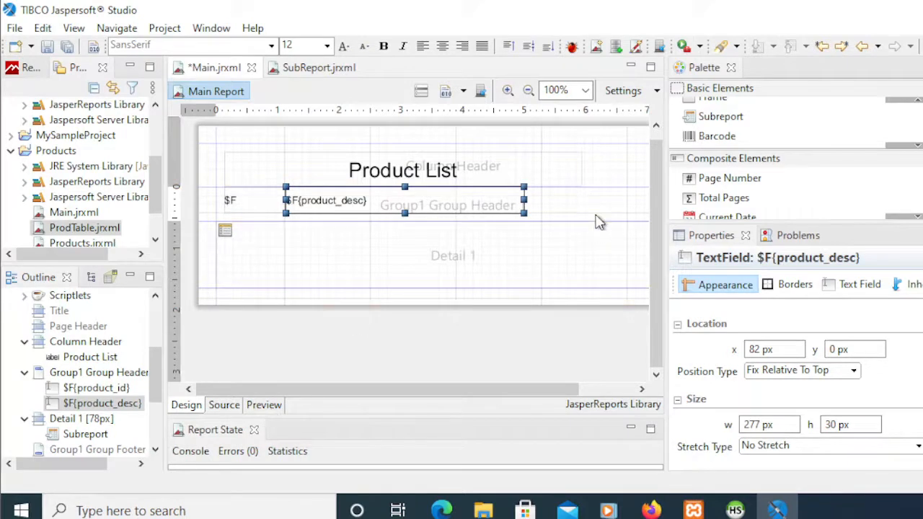
# Shrink the Group1 Group Header band to fit its fields and preview the main report's spacing on page 1.
pyautogui.moveTo(602, 220); pyautogui.dragTo(604, 215)
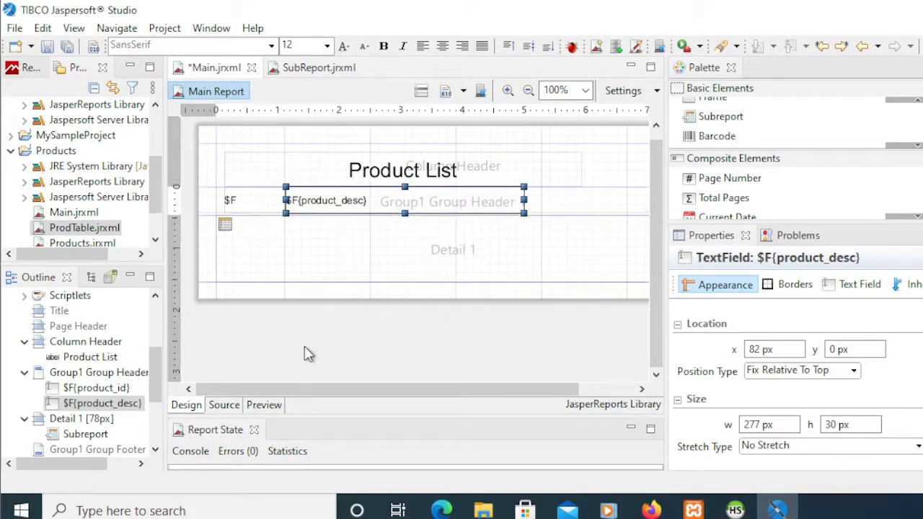
pyautogui.click(264, 406)
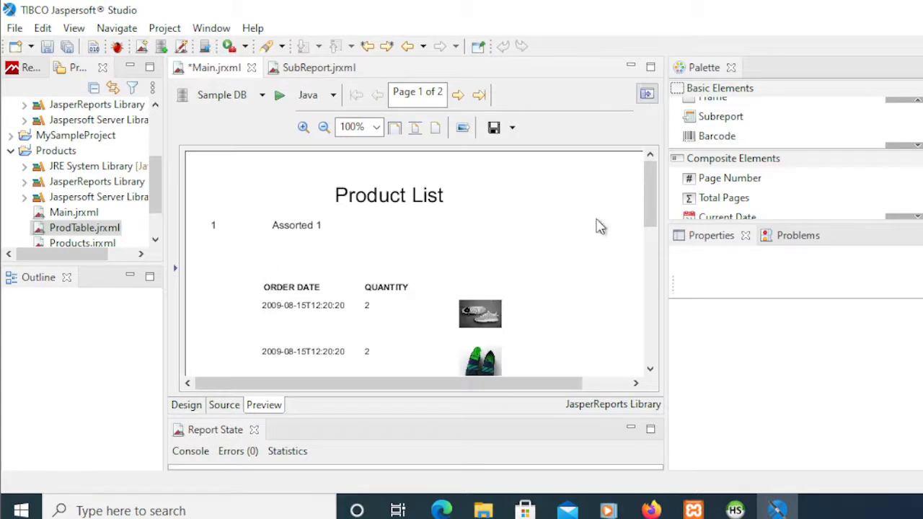
pyautogui.moveTo(650, 221); pyautogui.dragTo(647, 315)
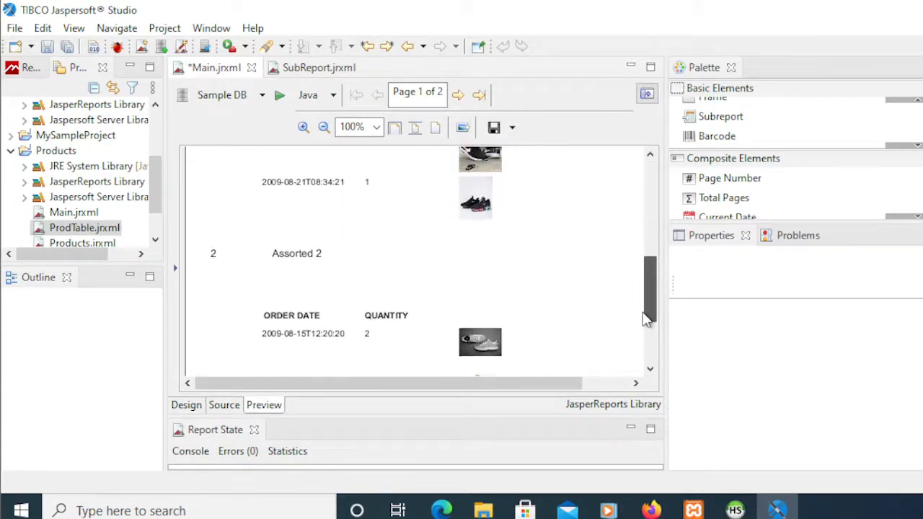
# Move the ORDER DATE and QUANTITY headings in SubReport.jrxml up to y = 2 px, shorten the Column Header band to fit, and save.
pyautogui.click(189, 405)
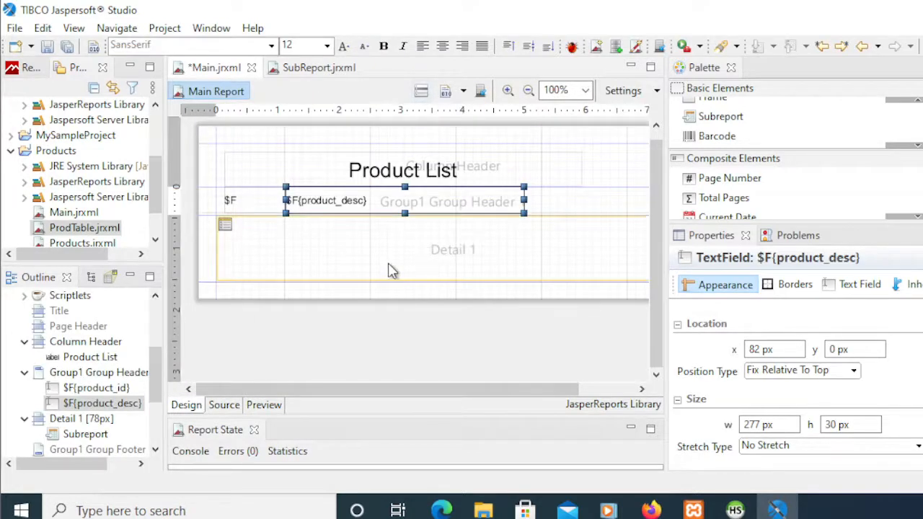
pyautogui.click(335, 72)
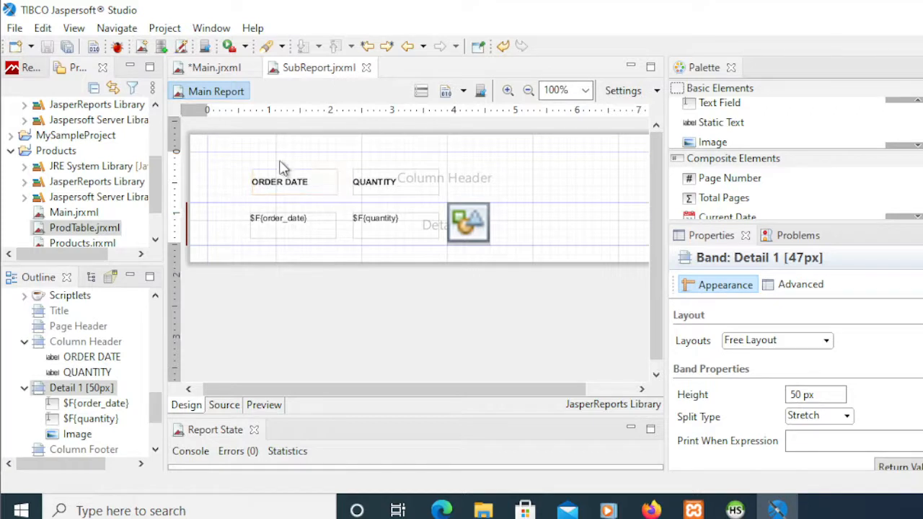
pyautogui.click(431, 191)
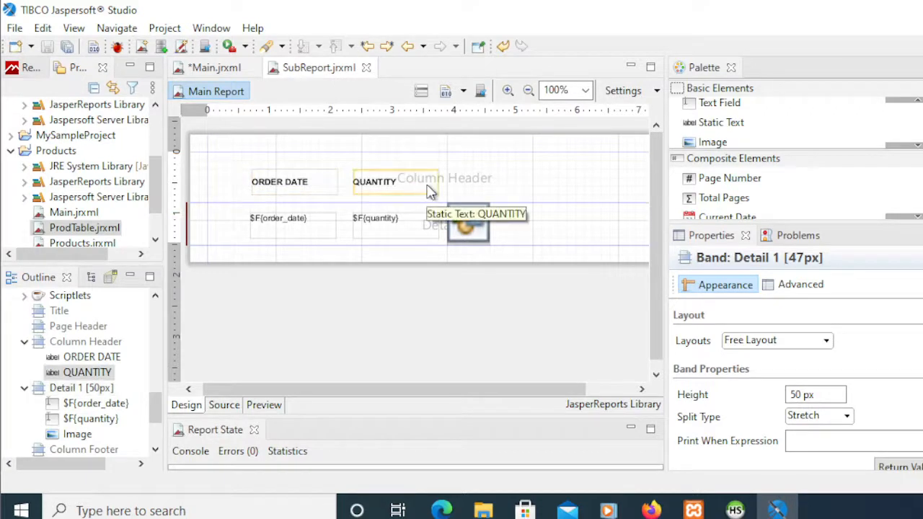
pyautogui.keyDown('shift'); pyautogui.click(314, 185); pyautogui.keyUp('shift')
pyautogui.press('Up')
pyautogui.press('Up')
pyautogui.press('Up')
pyautogui.press('Up')
pyautogui.press('Up')
pyautogui.press('Up')
pyautogui.press('Up')
pyautogui.press('Up')
pyautogui.press('Up')
pyautogui.press('Up')
pyautogui.press('Up')
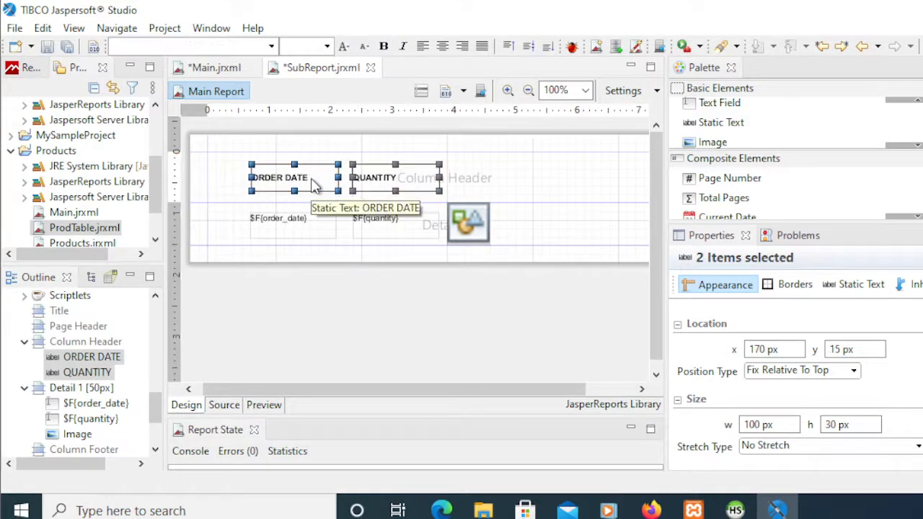
pyautogui.press('Up')
pyautogui.press('Up')
pyautogui.press('Up')
pyautogui.press('Up')
pyautogui.press('Up')
pyautogui.press('Up')
pyautogui.press('Up')
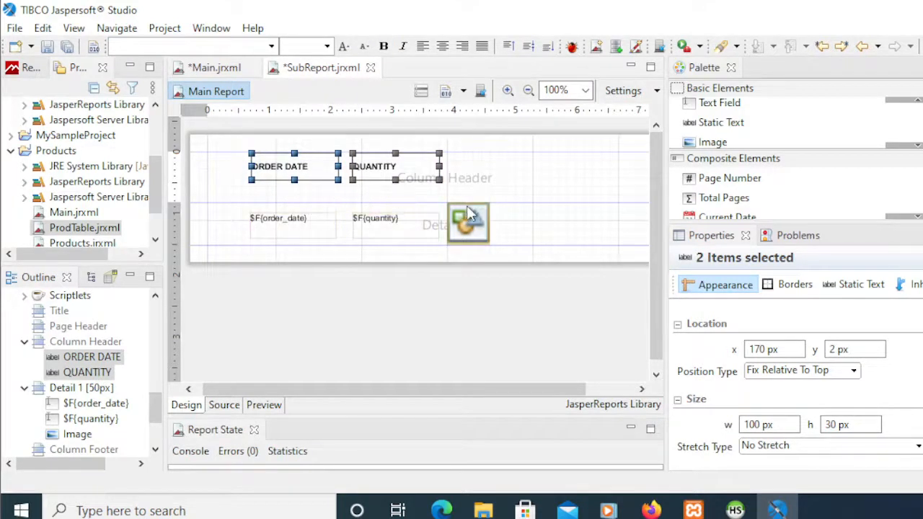
pyautogui.moveTo(515, 200); pyautogui.dragTo(514, 184)
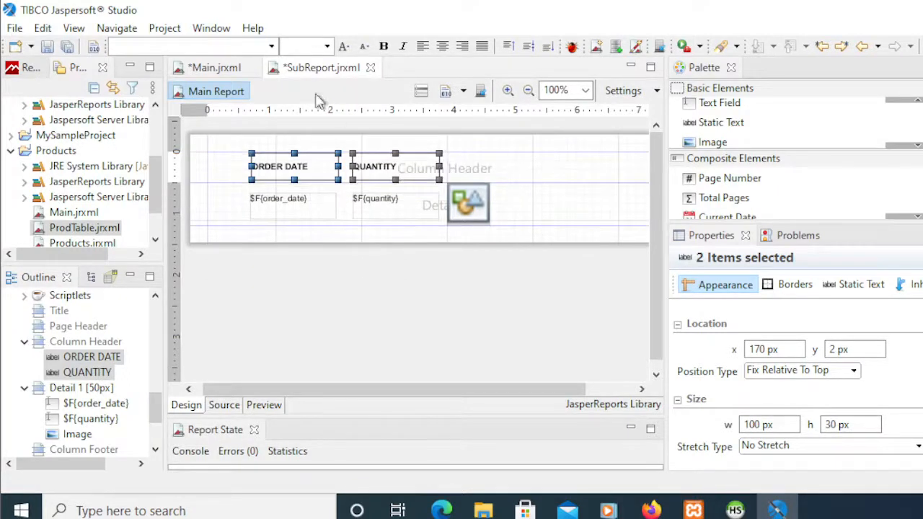
pyautogui.hotkey('ctrl', 's')
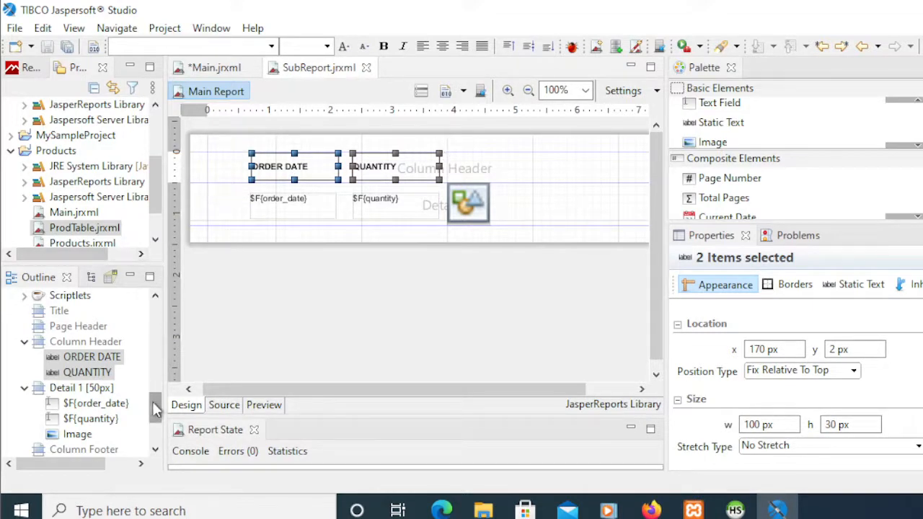
# Set the subreport's top, bottom, left and right page margins to 0 pixels and save SubReport.jrxml.
pyautogui.moveTo(155, 408); pyautogui.dragTo(157, 306)
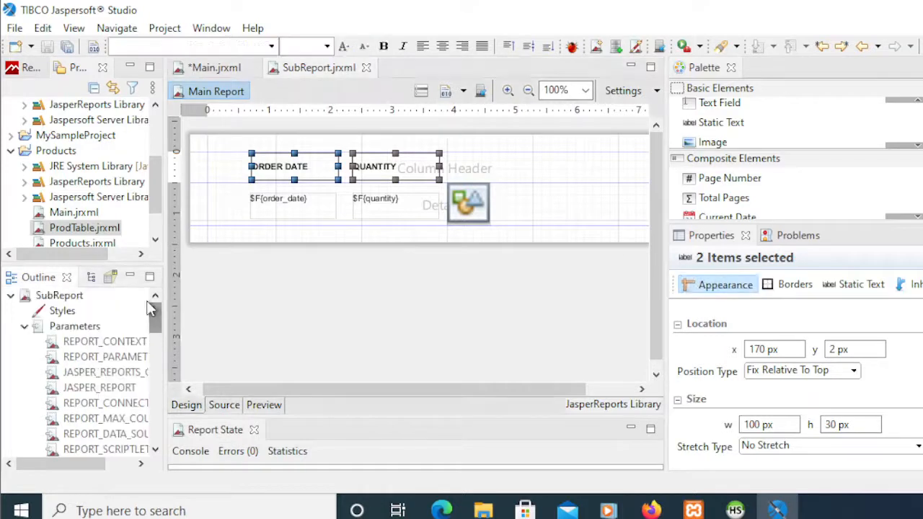
pyautogui.click(66, 298)
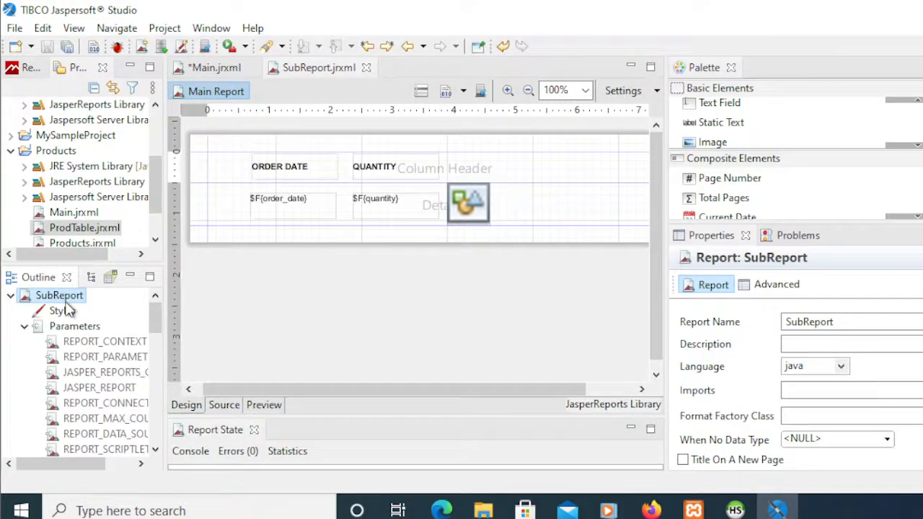
pyautogui.rightClick(68, 309)
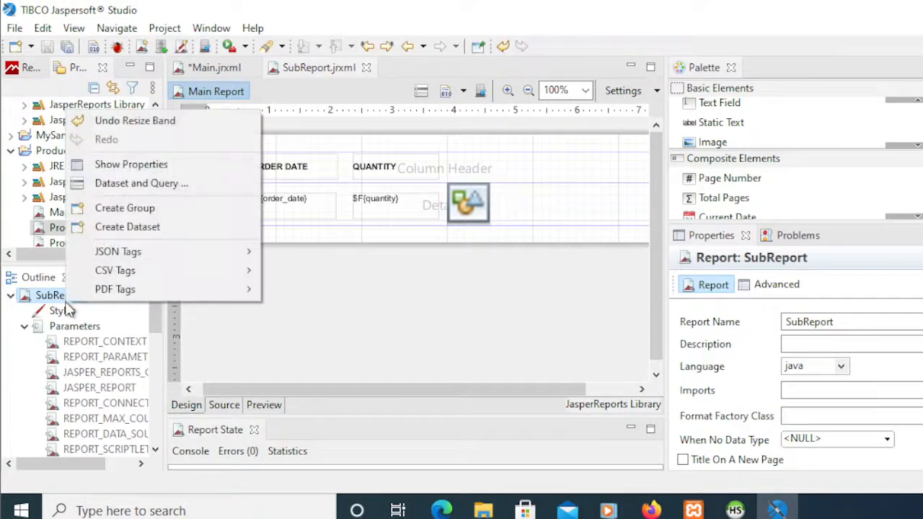
pyautogui.click(123, 165)
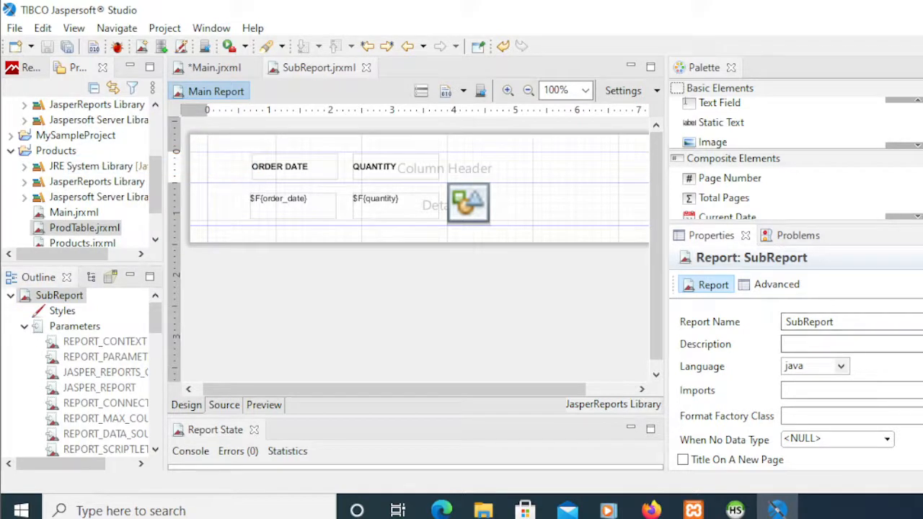
pyautogui.scroll(-5, 793, 382)
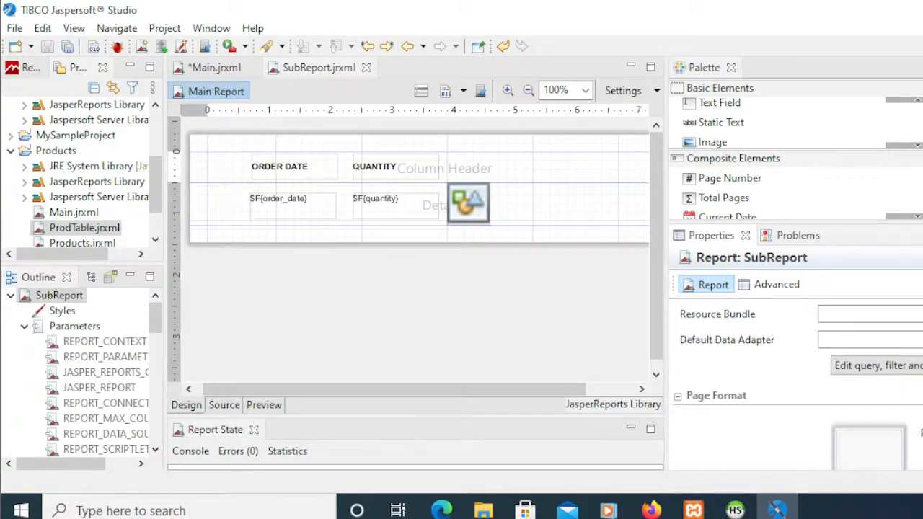
pyautogui.scroll(-3, 793, 382)
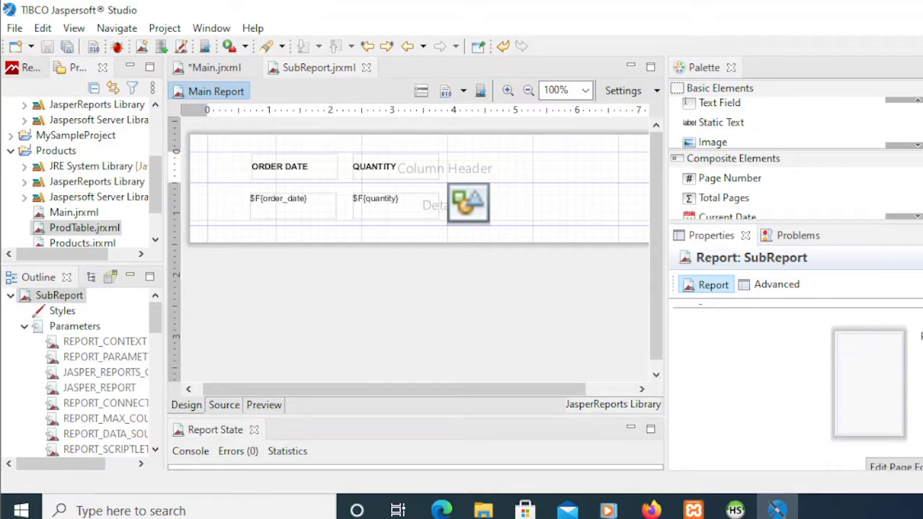
pyautogui.click(898, 448)
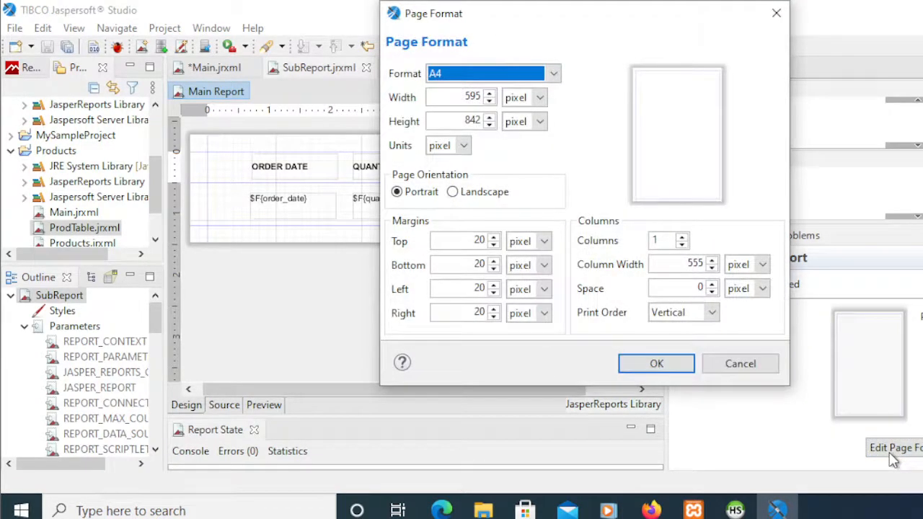
pyautogui.doubleClick(474, 240)
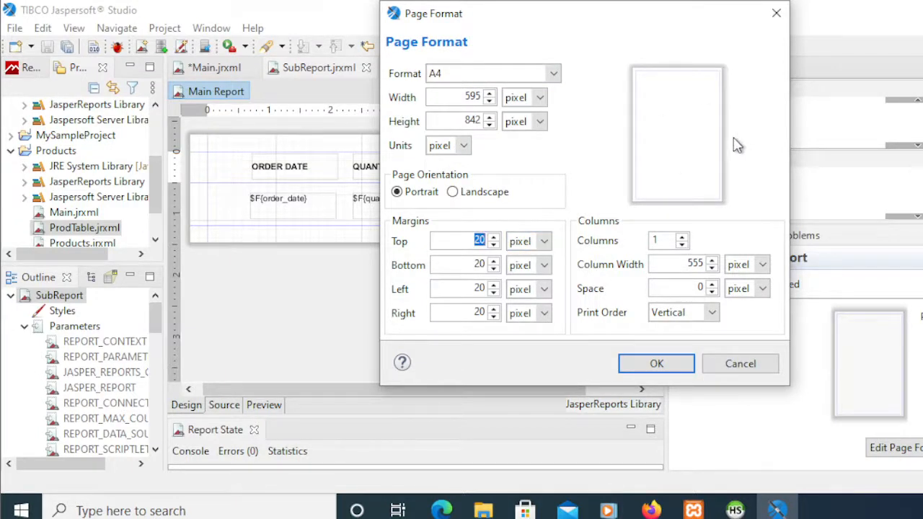
pyautogui.write('0')
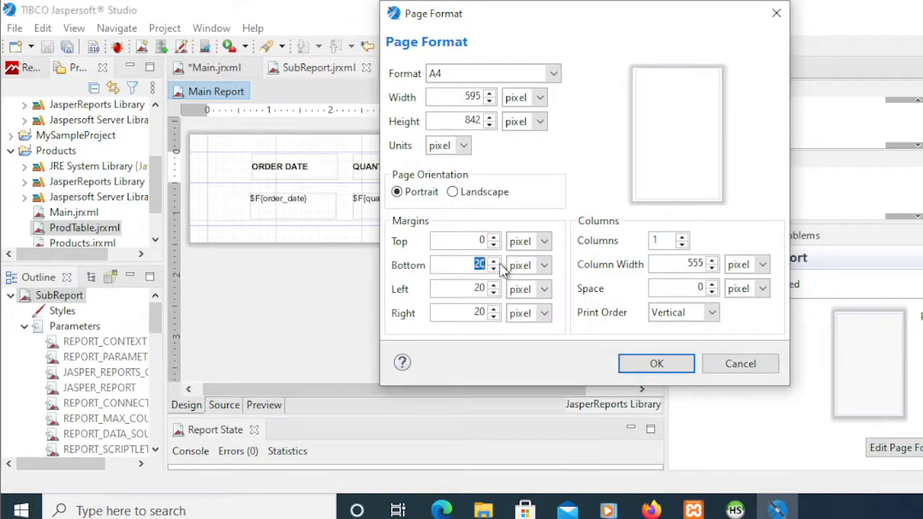
pyautogui.write('0')
pyautogui.press('Tab')
pyautogui.write('0')
pyautogui.press('Tab')
pyautogui.write('0')
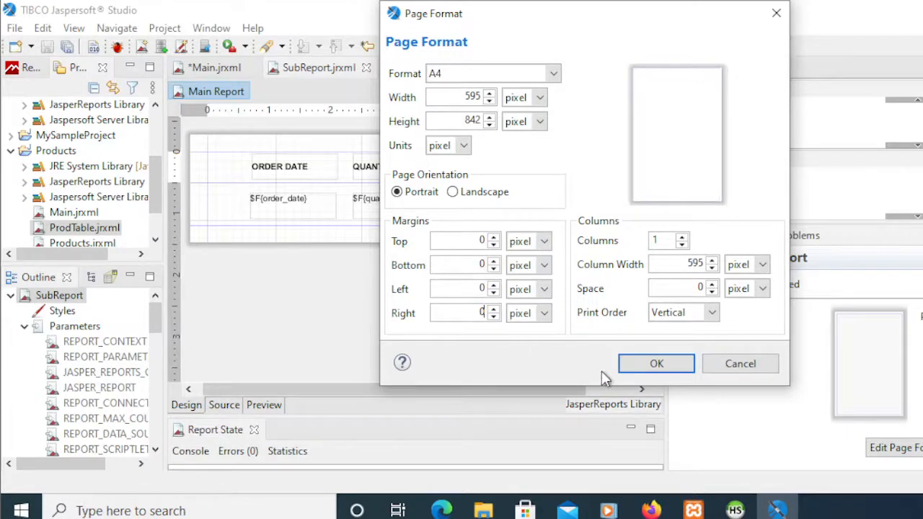
pyautogui.click(648, 363)
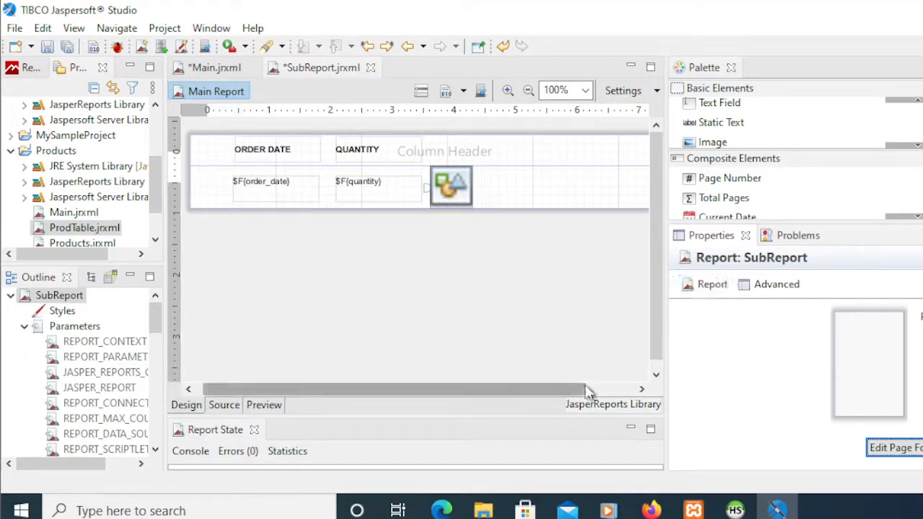
pyautogui.moveTo(594, 390); pyautogui.dragTo(514, 389)
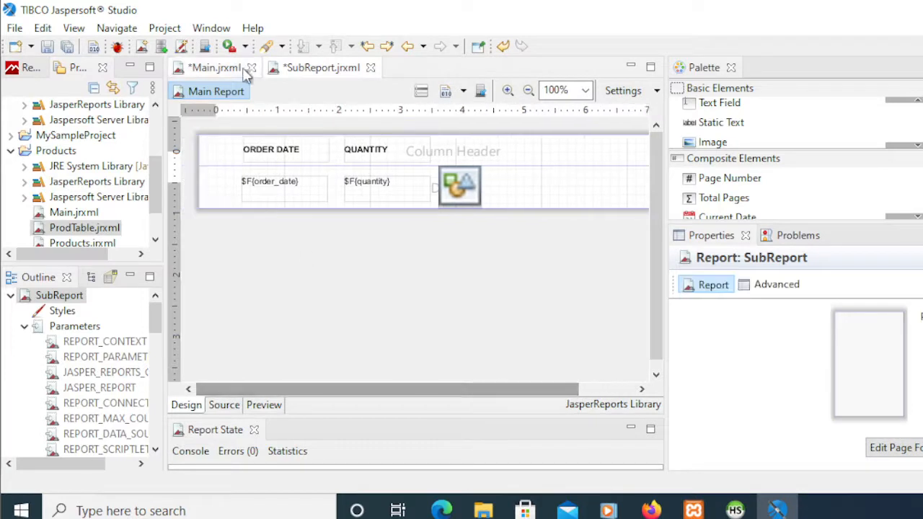
pyautogui.hotkey('ctrl', 's')
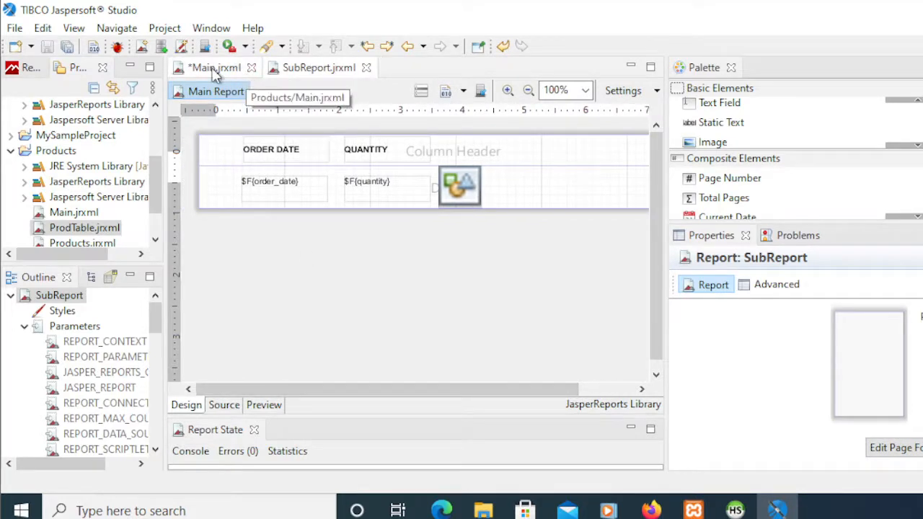
# Preview Main.jrxml and check the spacing between each product heading and its order rows on page 1.
pyautogui.hotkey('ctrl', 'pageup')
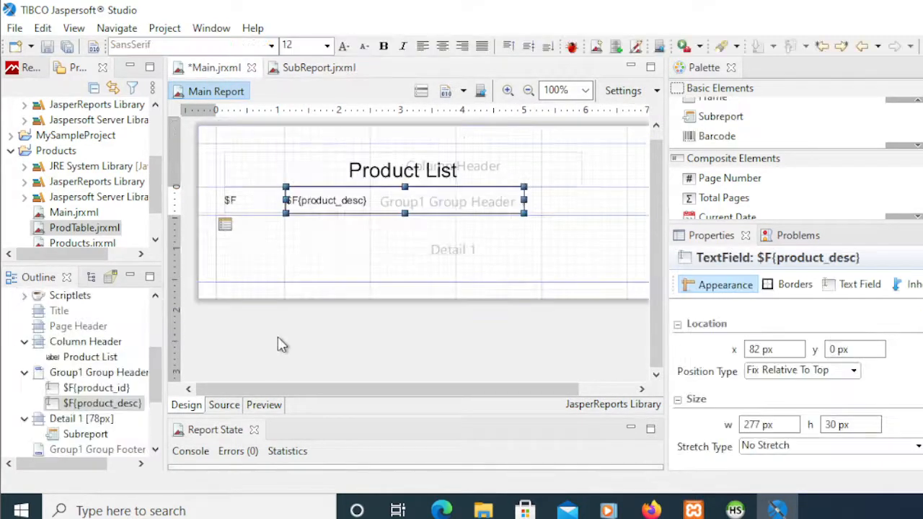
pyautogui.click(265, 406)
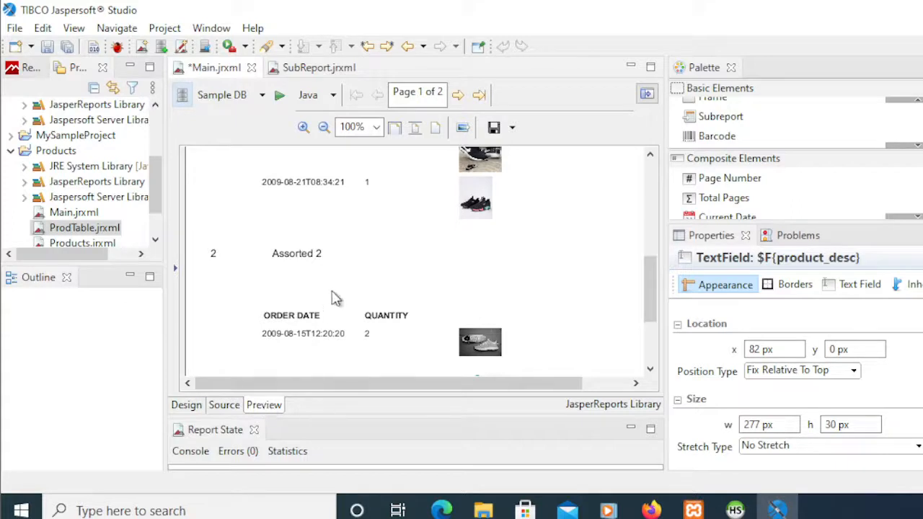
pyautogui.scroll(10, 335, 298)
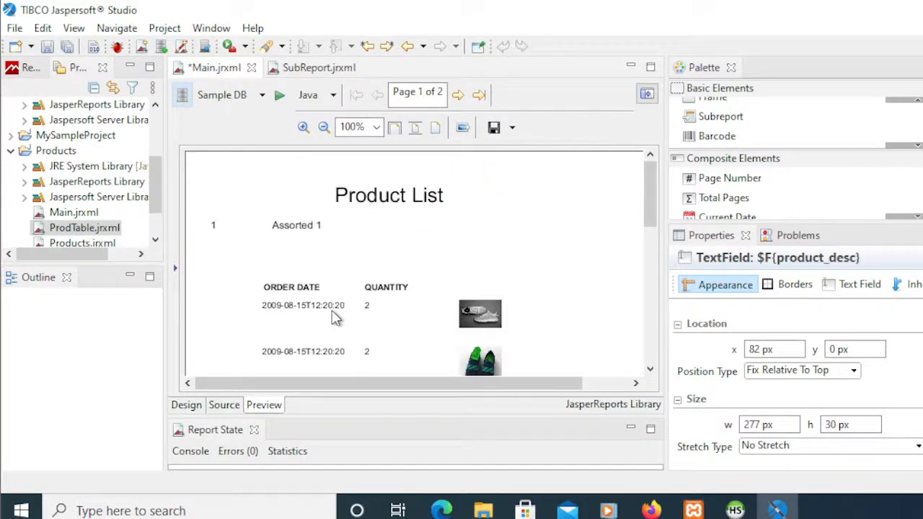
pyautogui.click(189, 406)
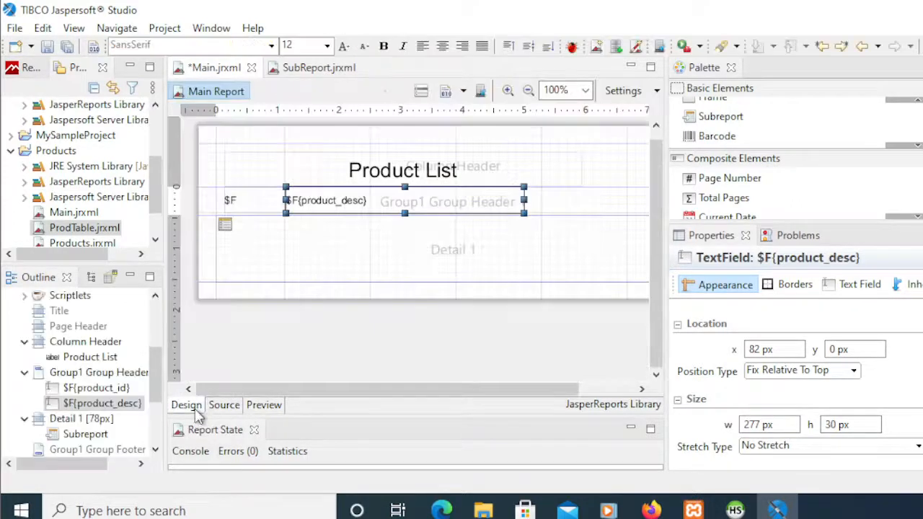
pyautogui.click(372, 268)
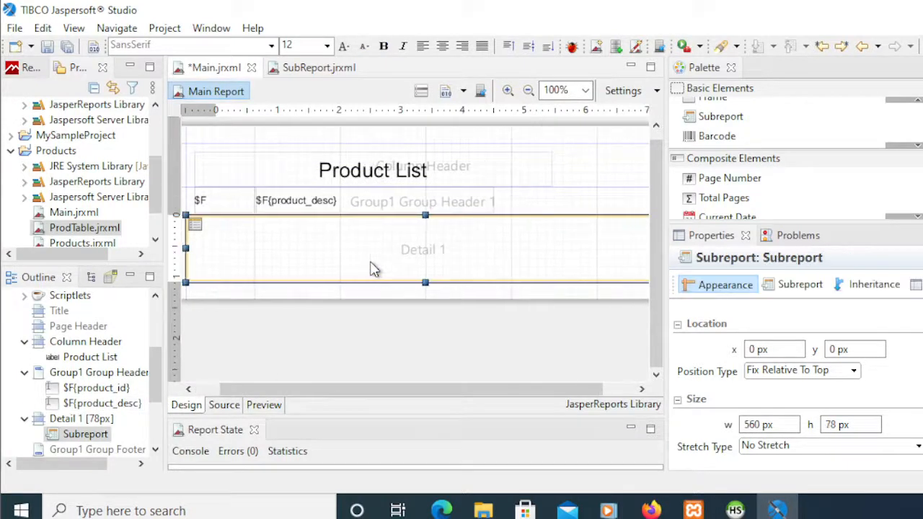
pyautogui.click(263, 404)
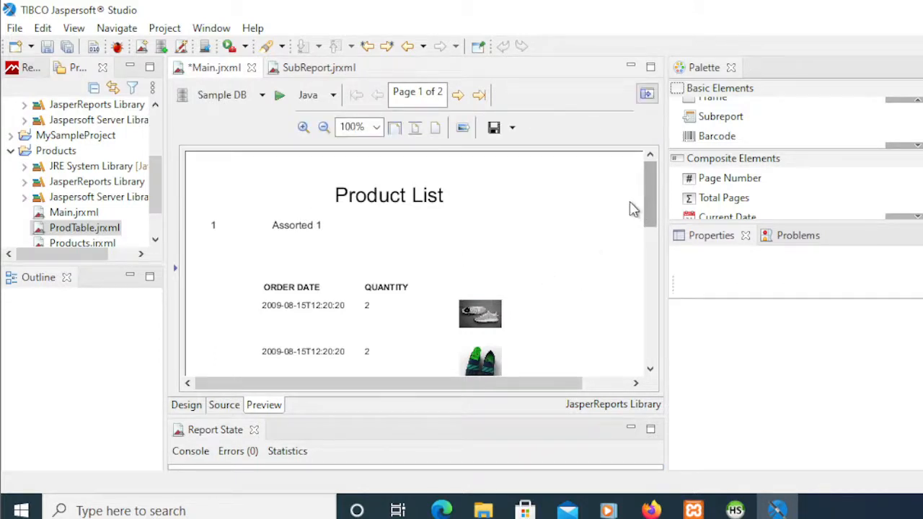
pyautogui.moveTo(648, 206); pyautogui.dragTo(629, 261)
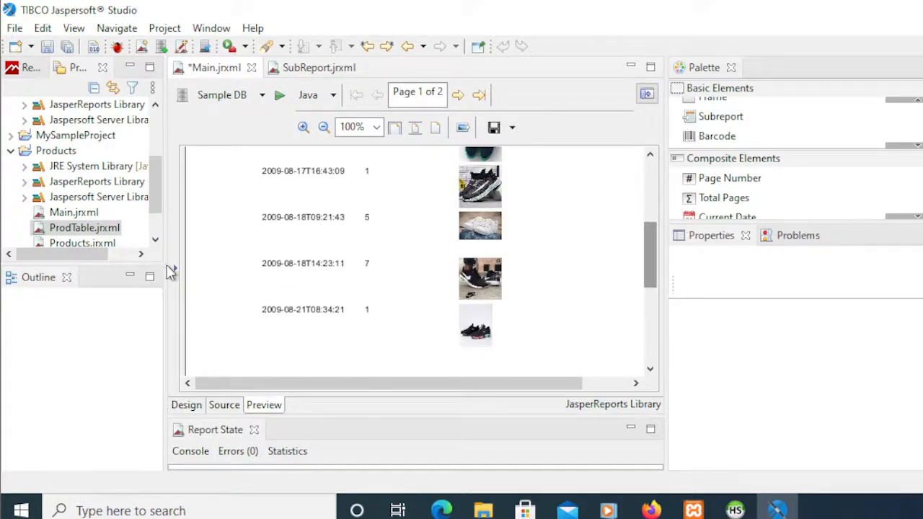
# Reduce the subreport element's height to 40 px and shrink the main report's Detail 1 band to 44 px.
pyautogui.click(184, 406)
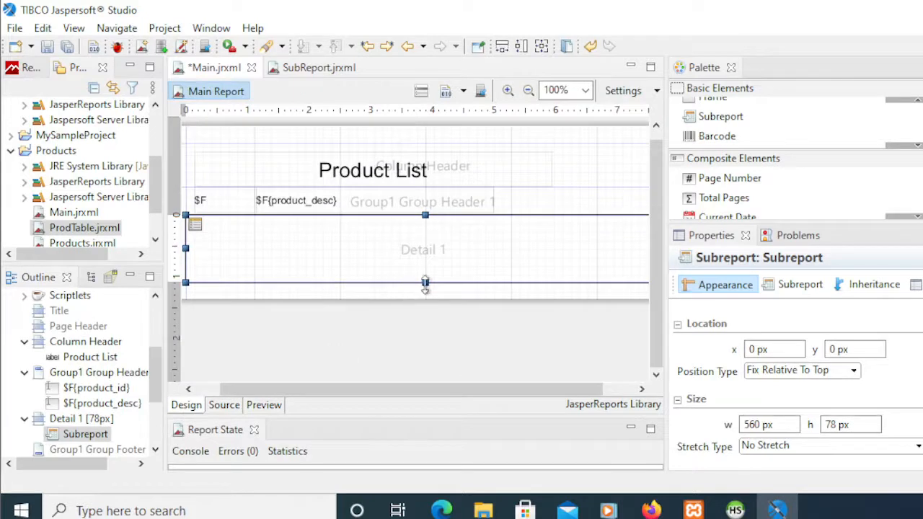
pyautogui.moveTo(427, 278); pyautogui.dragTo(426, 250)
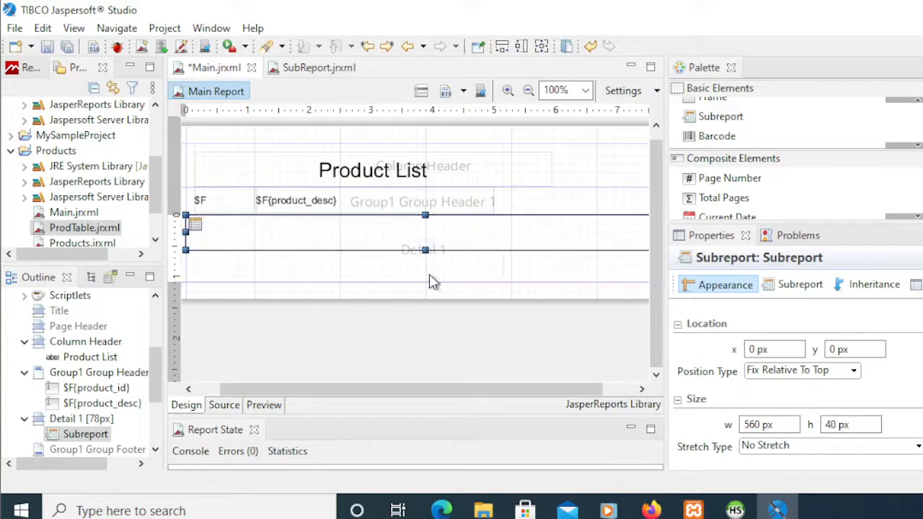
pyautogui.click(434, 280)
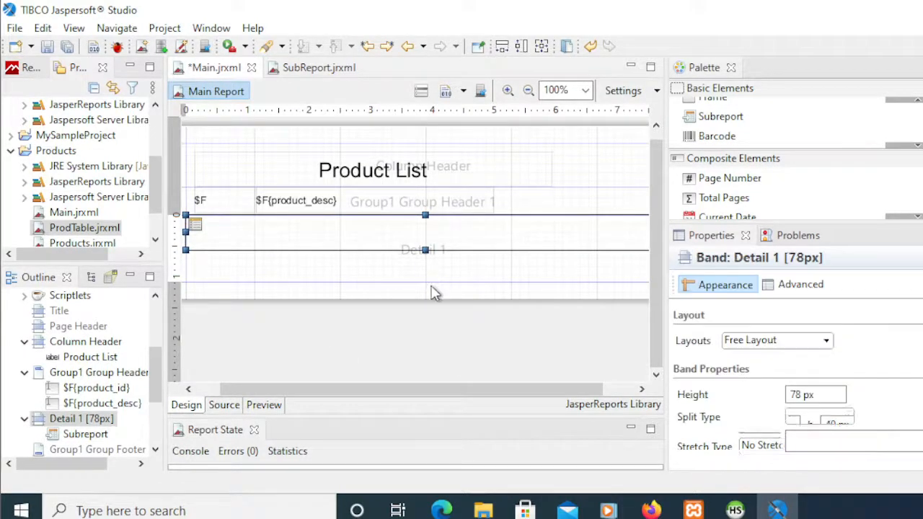
pyautogui.moveTo(428, 281); pyautogui.dragTo(422, 252)
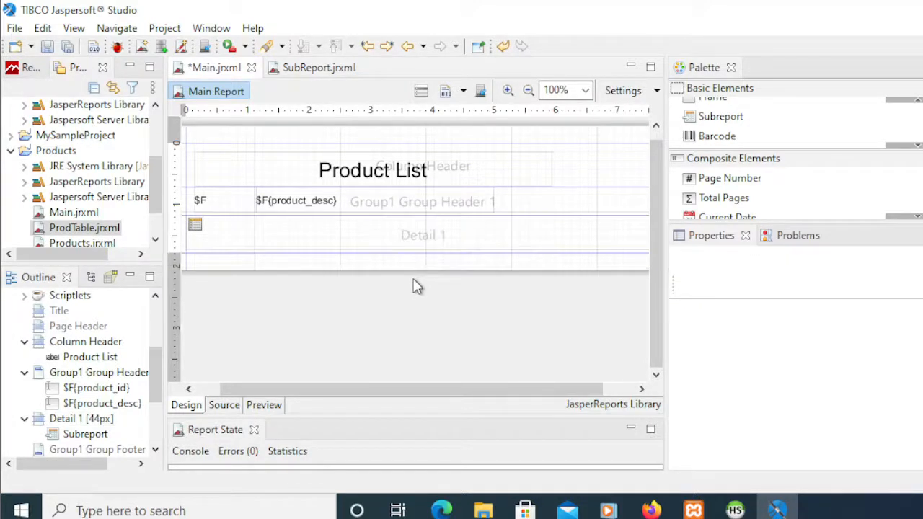
# Preview the main report and examine the product and order spacing across pages 1 and 2.
pyautogui.click(268, 404)
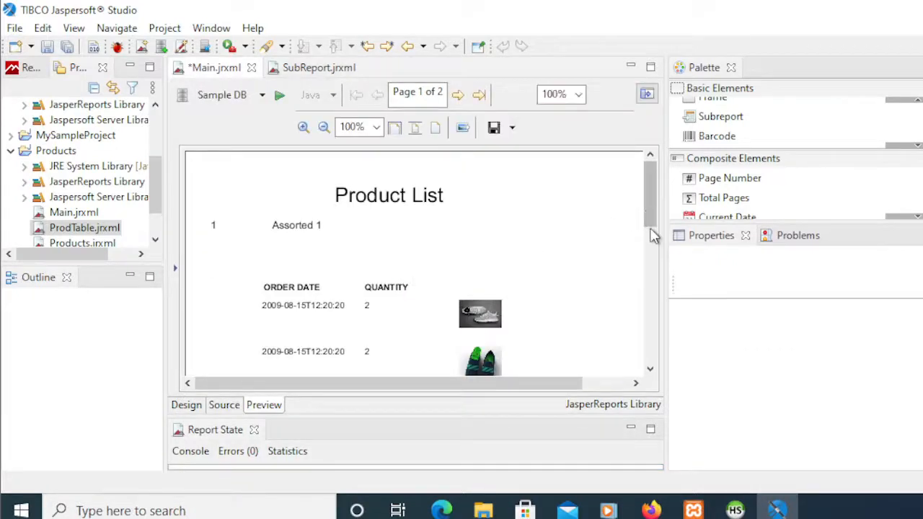
pyautogui.scroll(-4, 649, 231)
pyautogui.moveTo(648, 229); pyautogui.dragTo(624, 282)
pyautogui.click(459, 95)
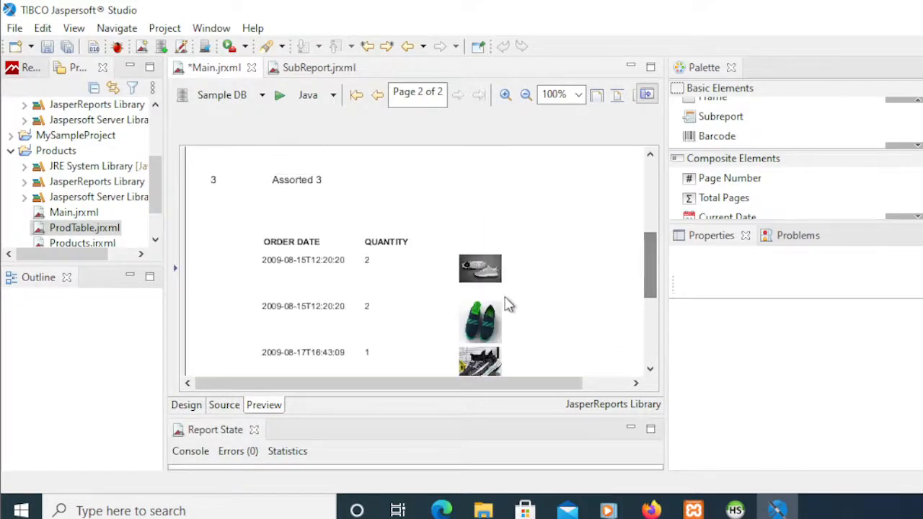
# Shorten the Column Header band in SubReport.jrxml slightly to close up the detail row, and save the file.
pyautogui.click(192, 408)
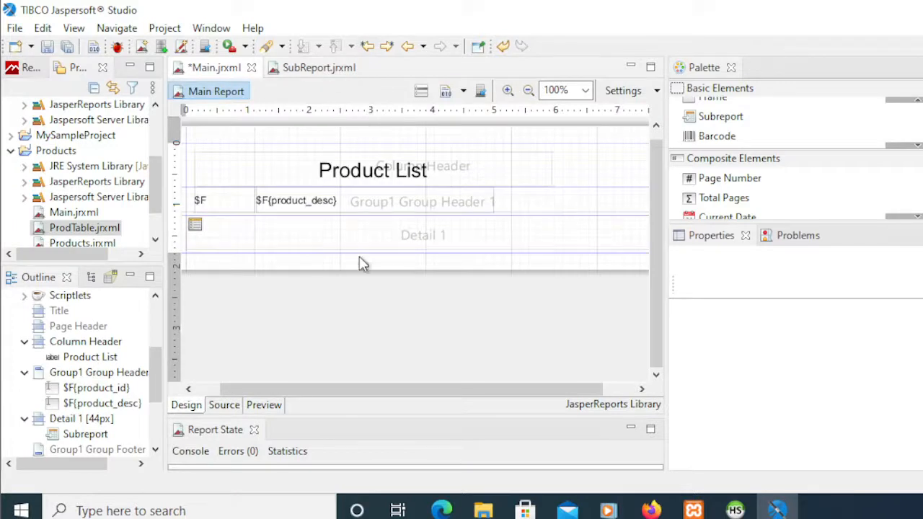
pyautogui.click(362, 271)
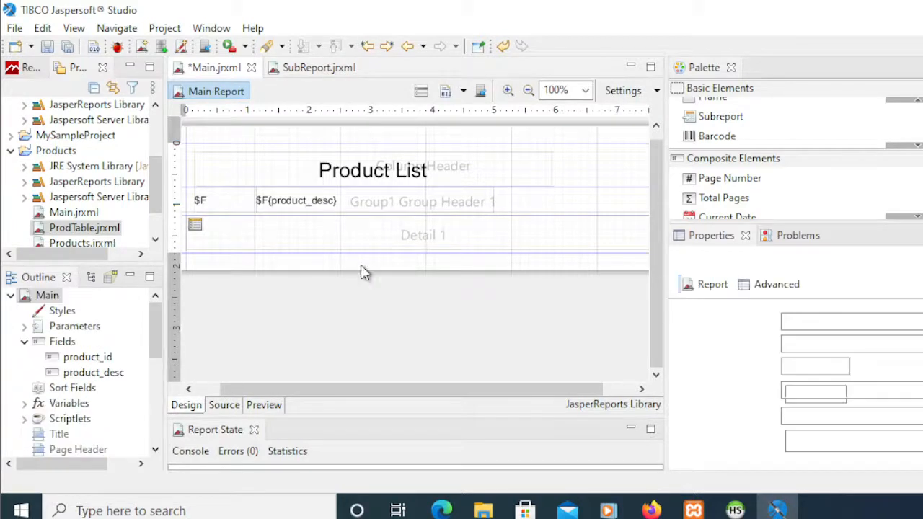
pyautogui.click(311, 69)
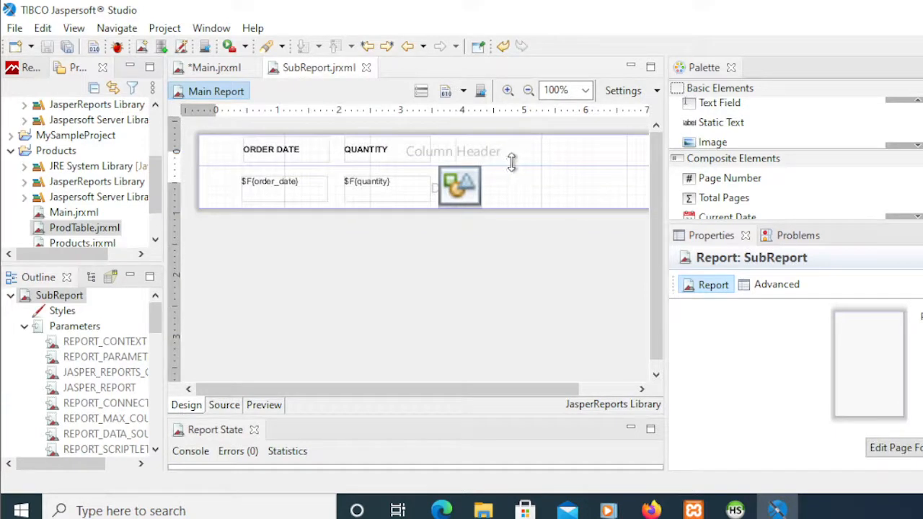
pyautogui.moveTo(511, 162); pyautogui.dragTo(514, 162)
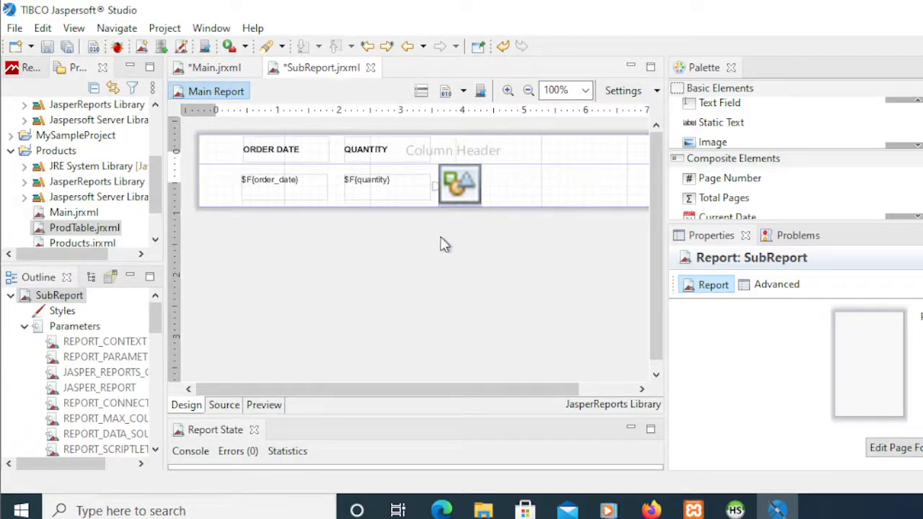
pyautogui.click(47, 45)
# Preview SubReport.jrxml with ParamPRODID 1 to check its row spacing, and return to its design.
pyautogui.click(265, 405)
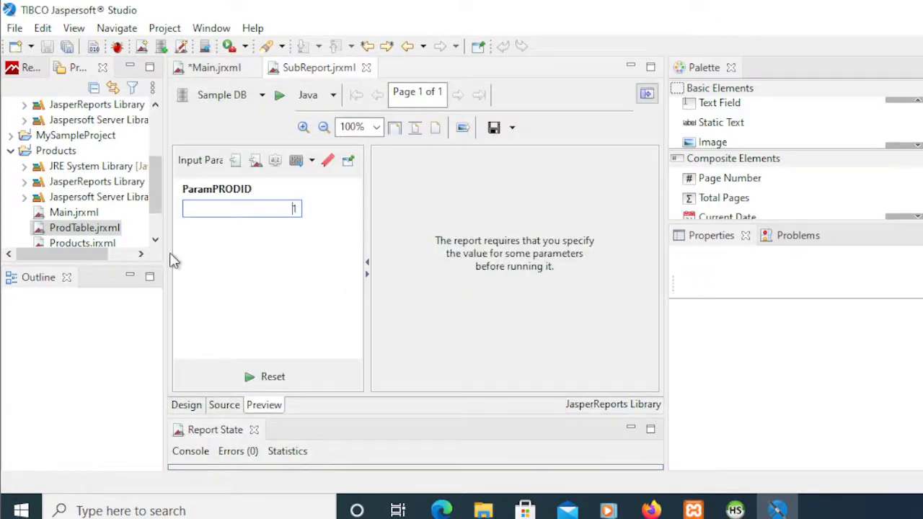
pyautogui.press('Return')
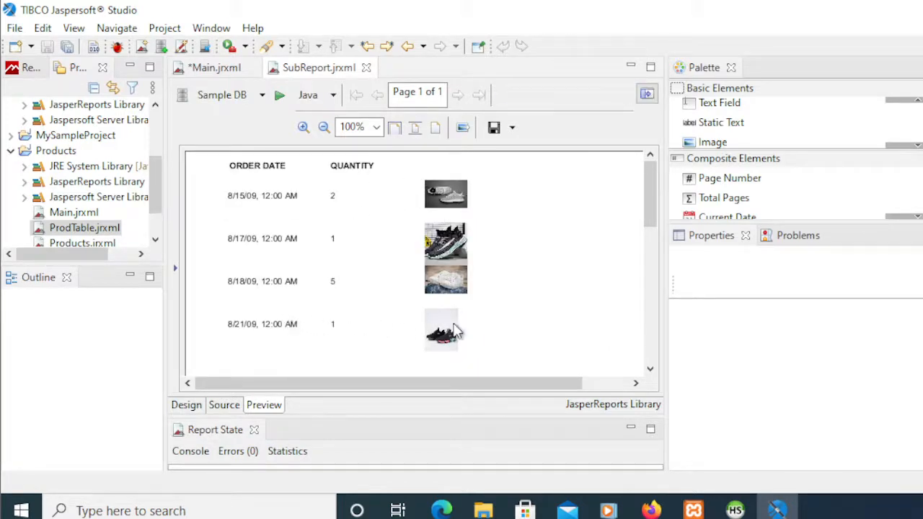
pyautogui.click(192, 408)
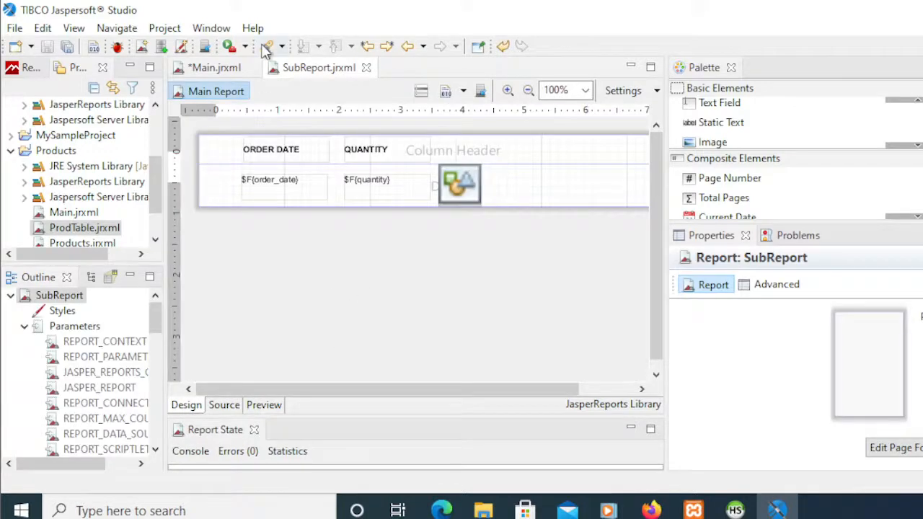
# Rerun the Main.jrxml preview and check the product list layout on page 1.
pyautogui.click(218, 73)
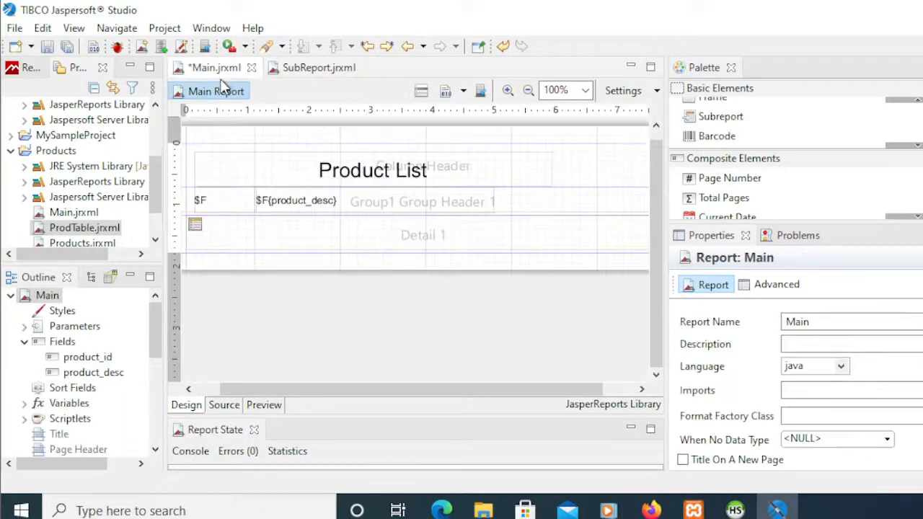
pyautogui.click(274, 405)
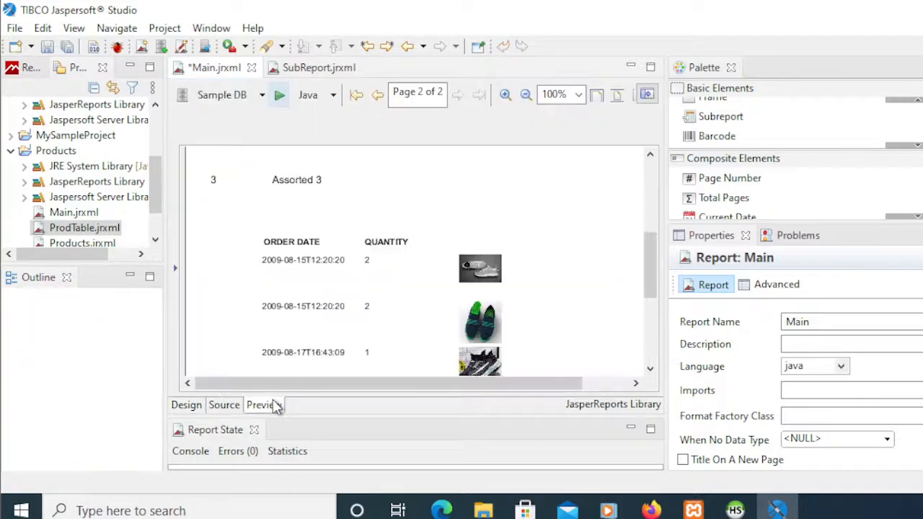
pyautogui.click(280, 95)
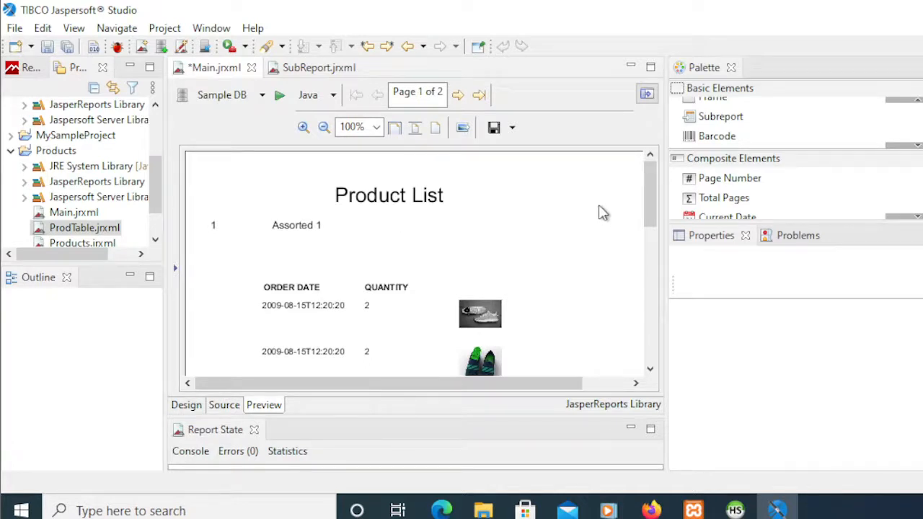
pyautogui.moveTo(647, 202)
pyautogui.mouseDown()
pyautogui.moveTo(633, 358)
pyautogui.moveTo(646, 298)
pyautogui.moveTo(638, 201)
pyautogui.mouseUp()
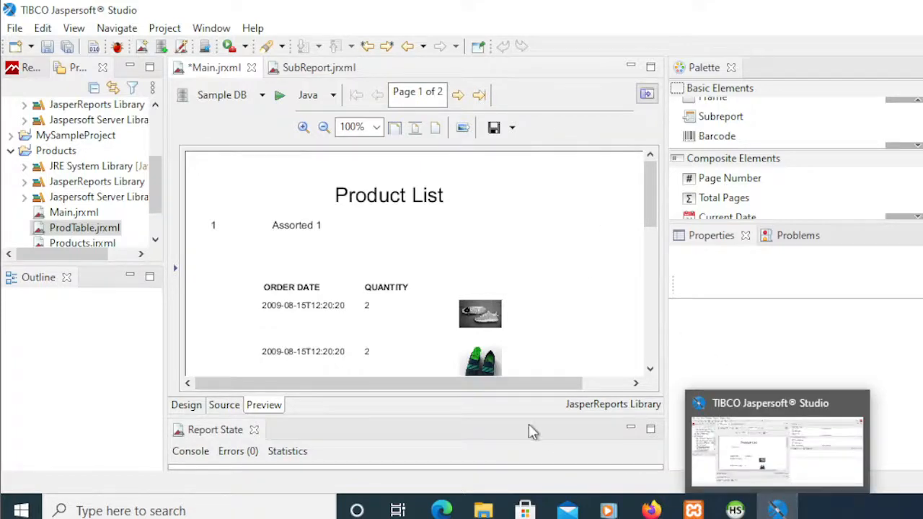
pyautogui.click(515, 454)
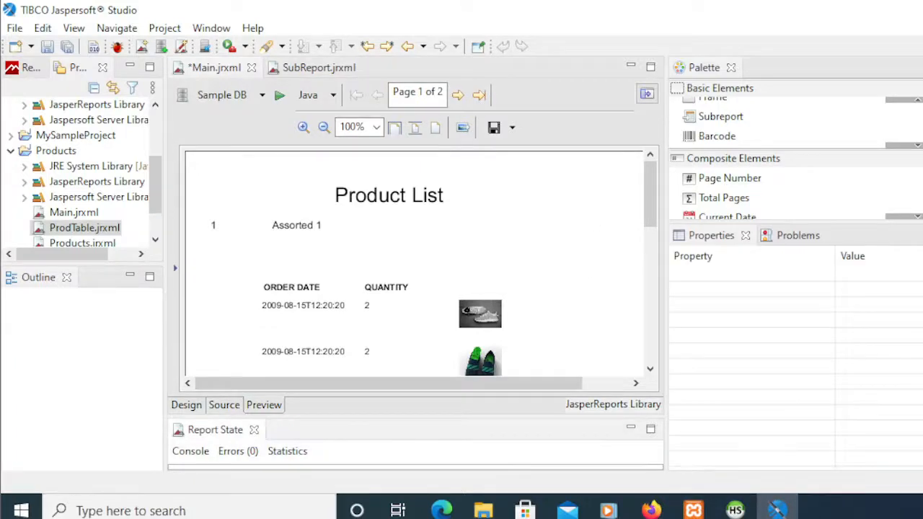